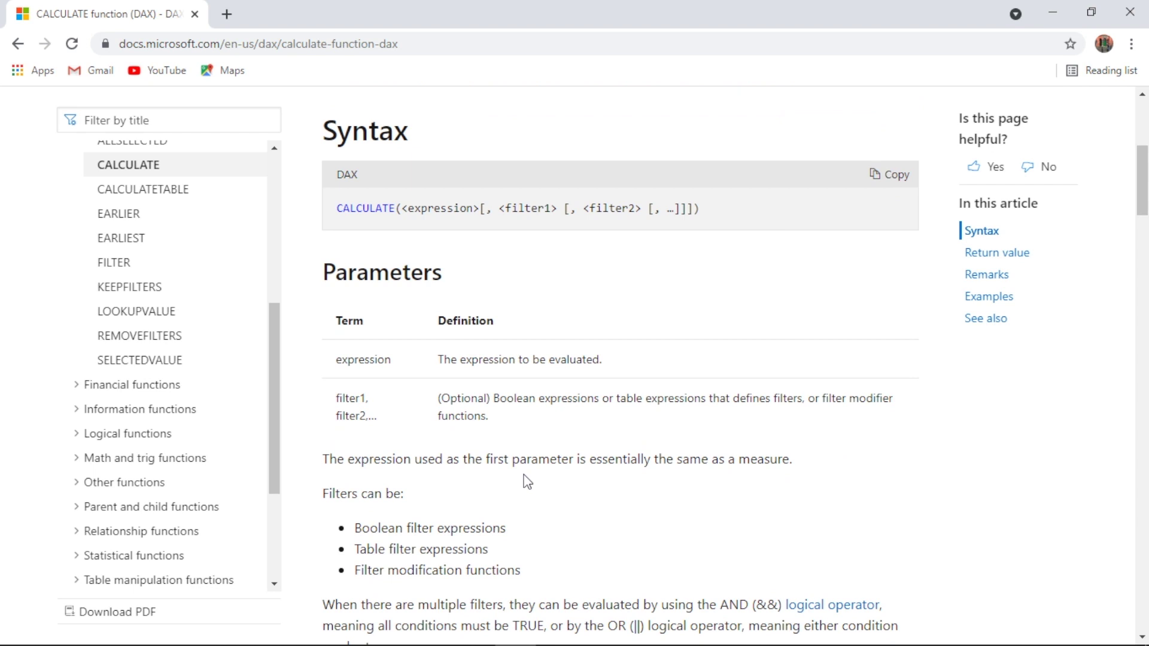
Read through the CALCULATE function documentation, covering its parameters, Boolean and table filter expressions, filter modifier functions and examples.
{"action": "scroll", "coordinate": [526, 482], "scroll_direction": "down", "scroll_amount": 3}
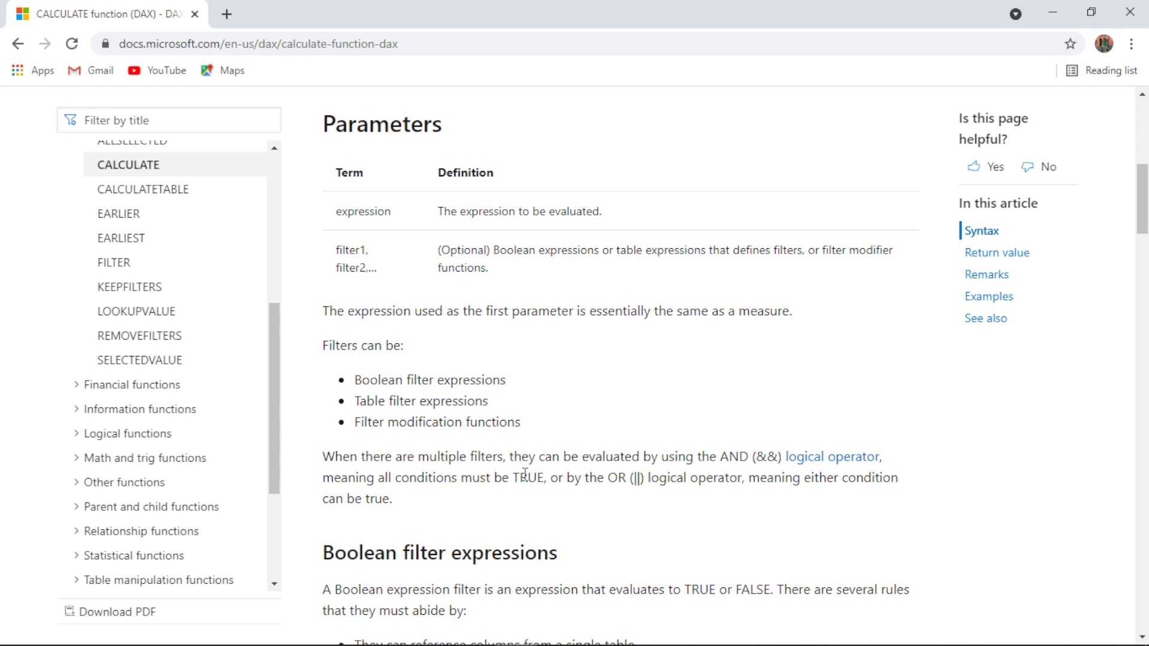
{"action": "scroll", "coordinate": [525, 475], "scroll_direction": "down", "scroll_amount": 1}
{"action": "scroll", "coordinate": [527, 482], "scroll_direction": "down", "scroll_amount": 3}
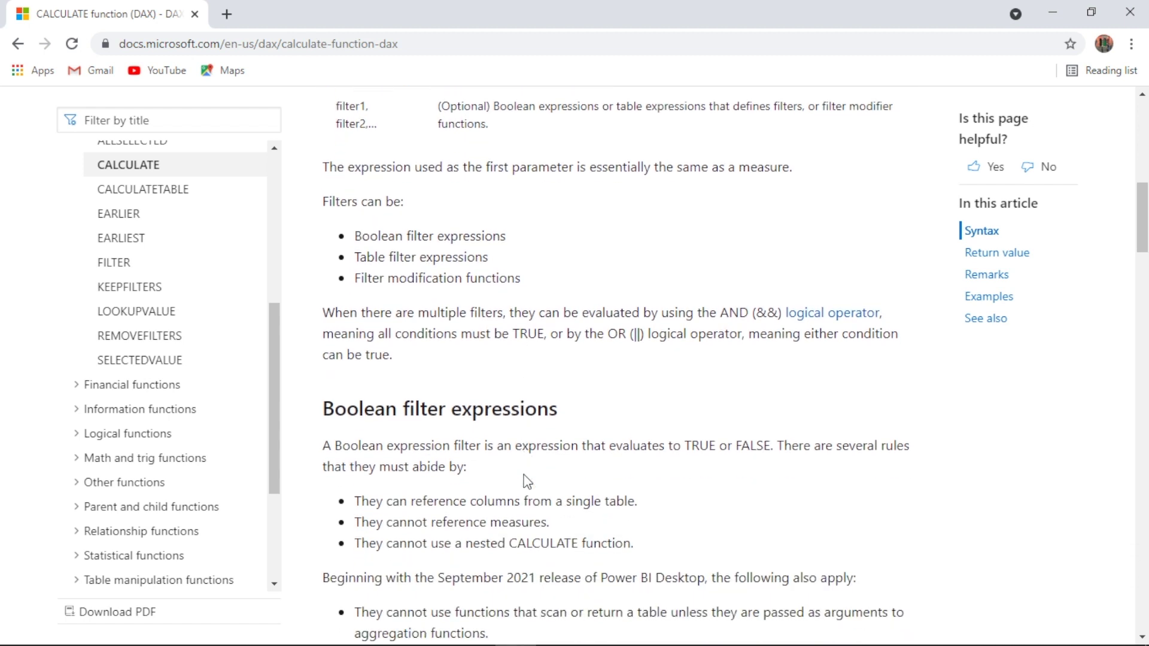
{"action": "scroll", "coordinate": [527, 478], "scroll_direction": "down", "scroll_amount": 3}
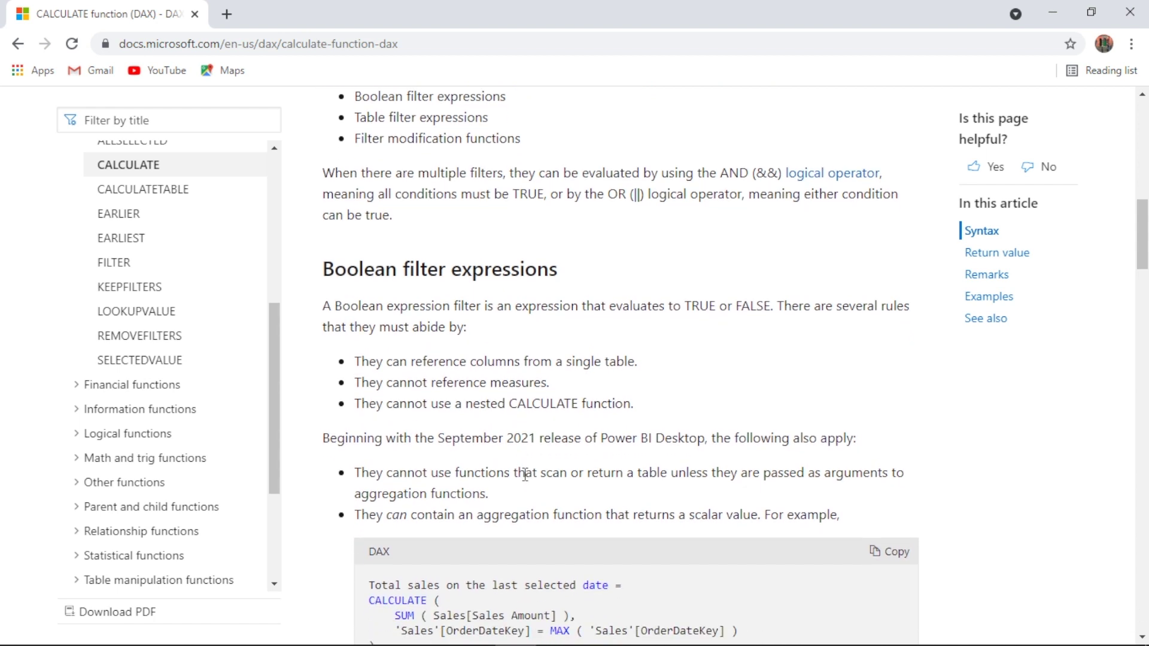
{"action": "scroll", "coordinate": [525, 475], "scroll_direction": "down", "scroll_amount": 4}
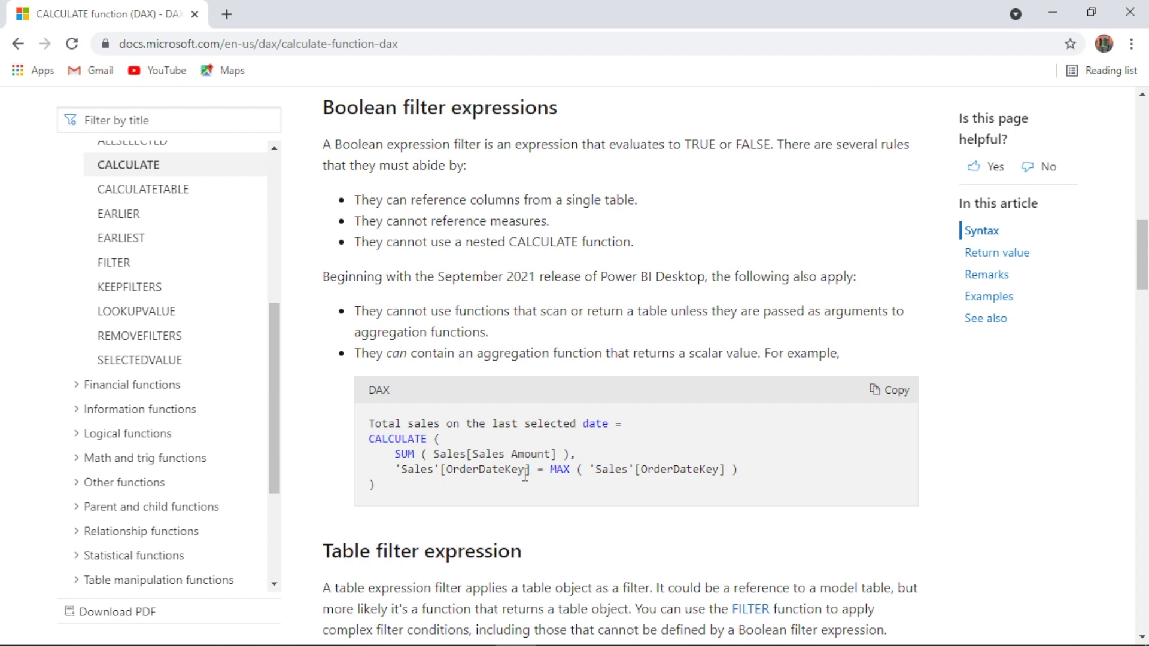
{"action": "scroll", "coordinate": [526, 475], "scroll_direction": "down", "scroll_amount": 8}
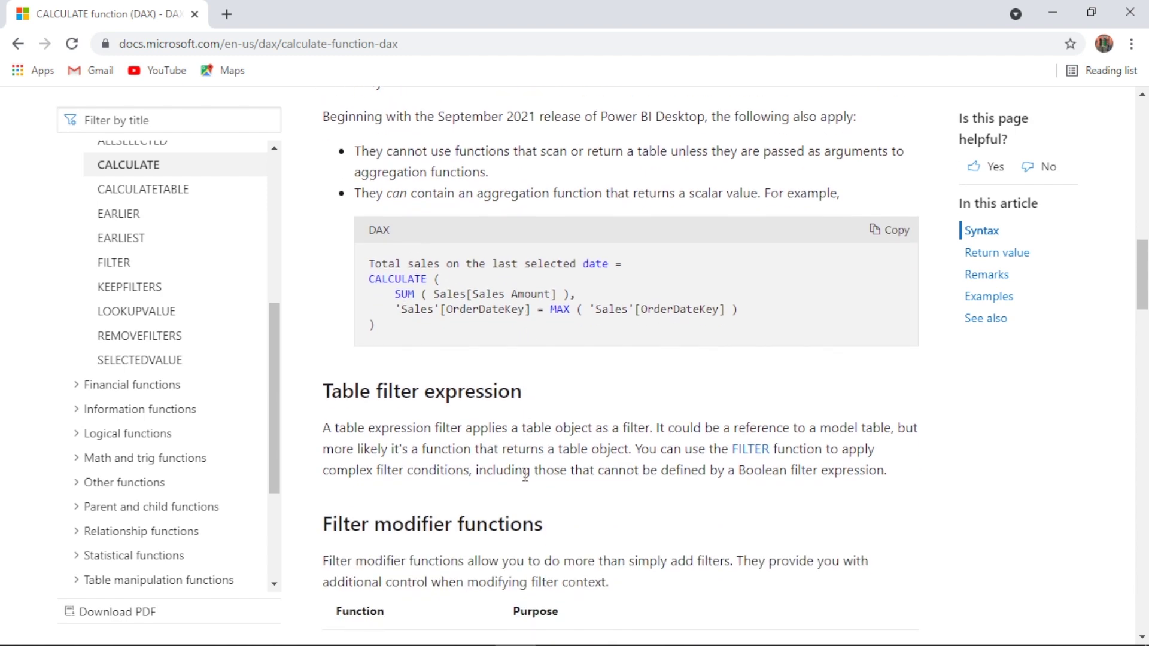
{"action": "scroll", "coordinate": [525, 474], "scroll_direction": "down", "scroll_amount": 17}
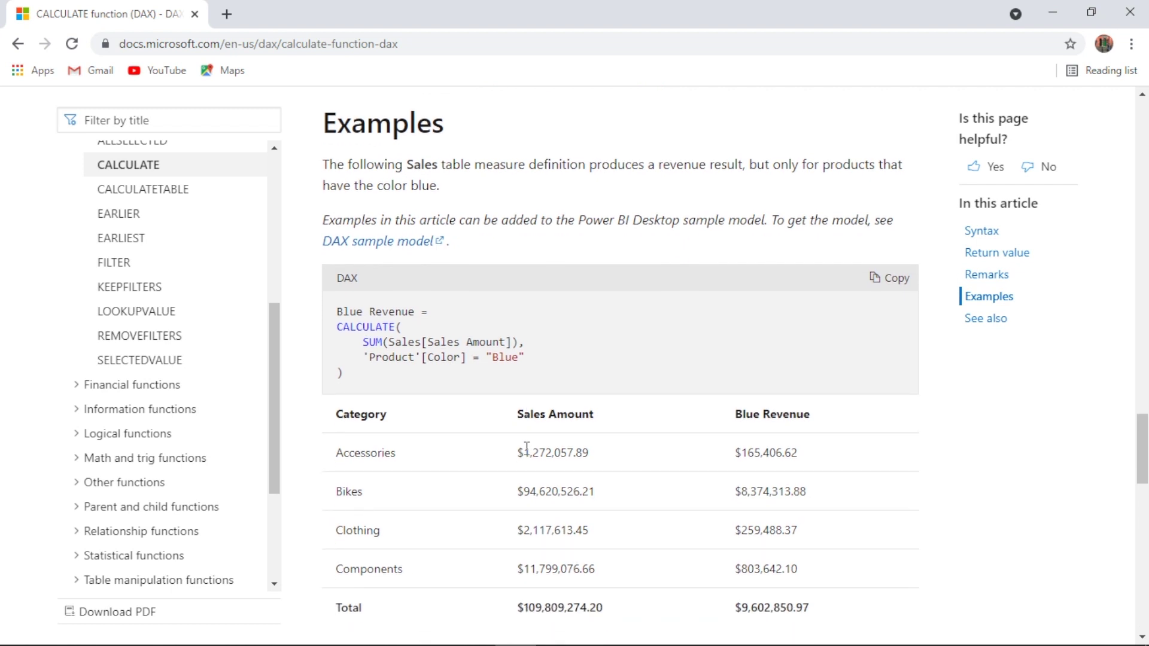
{"action": "scroll", "coordinate": [526, 447], "scroll_direction": "down", "scroll_amount": 7}
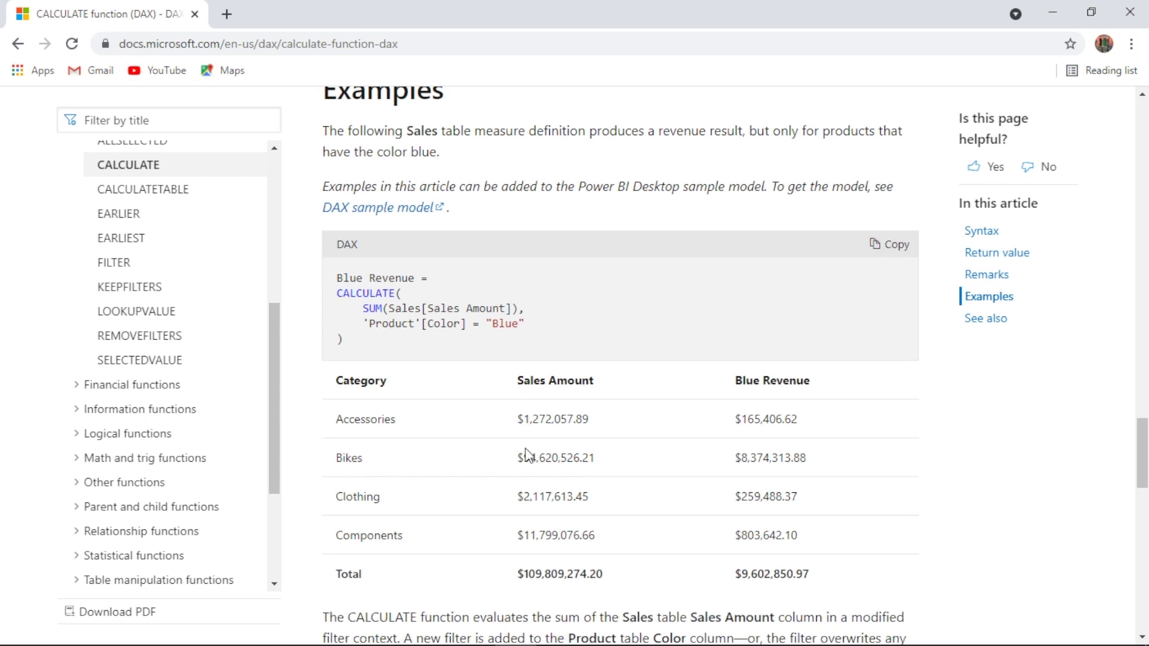
{"action": "scroll", "coordinate": [526, 455], "scroll_direction": "down", "scroll_amount": 14}
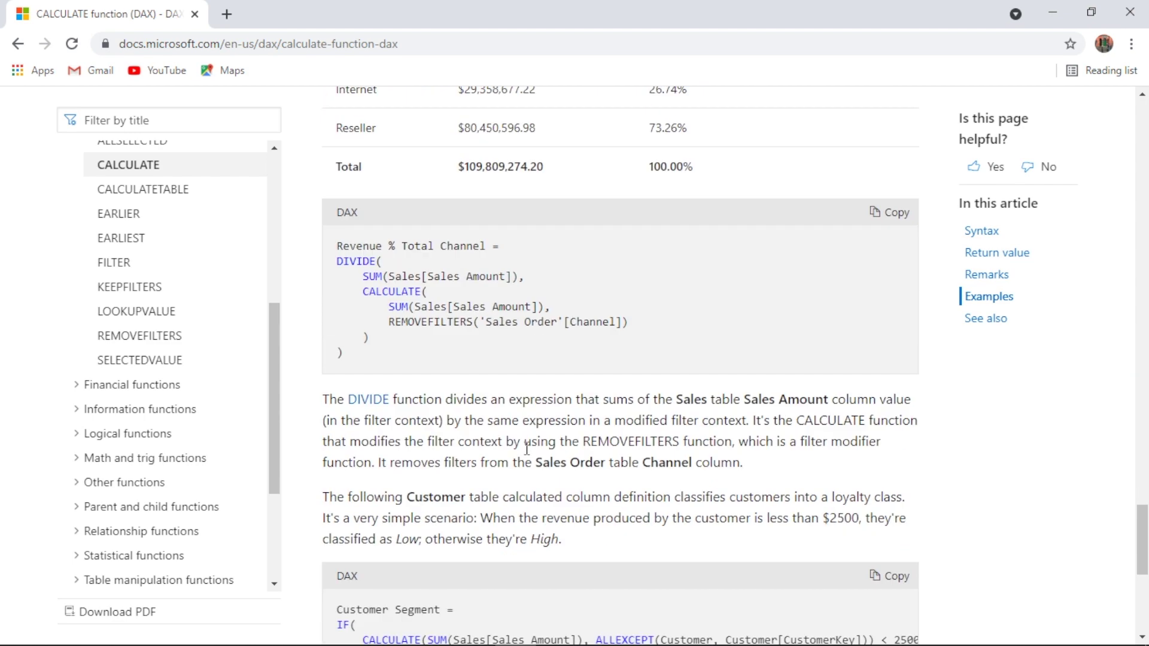
{"action": "scroll", "coordinate": [527, 448], "scroll_direction": "up", "scroll_amount": 19}
{"action": "scroll", "coordinate": [526, 455], "scroll_direction": "up", "scroll_amount": 10}
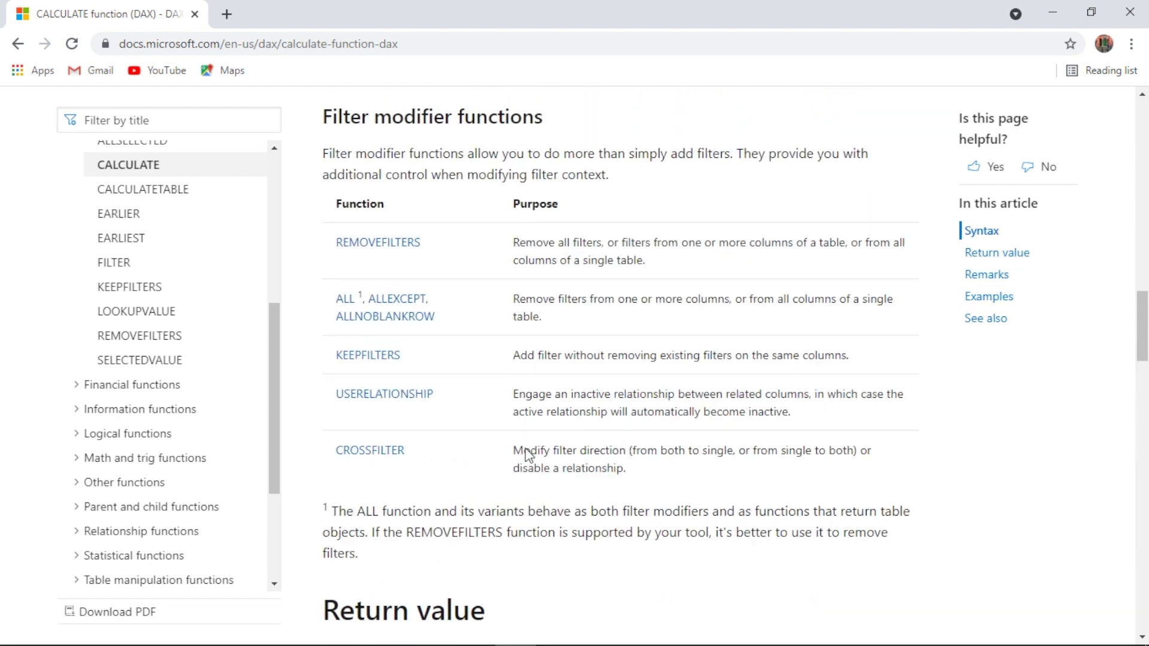
Switch to the Refund- Calculate Use case report in Power BI Desktop and examine the refund table on the Refund Overview page.
{"action": "left_click", "coordinate": [1042, 9]}
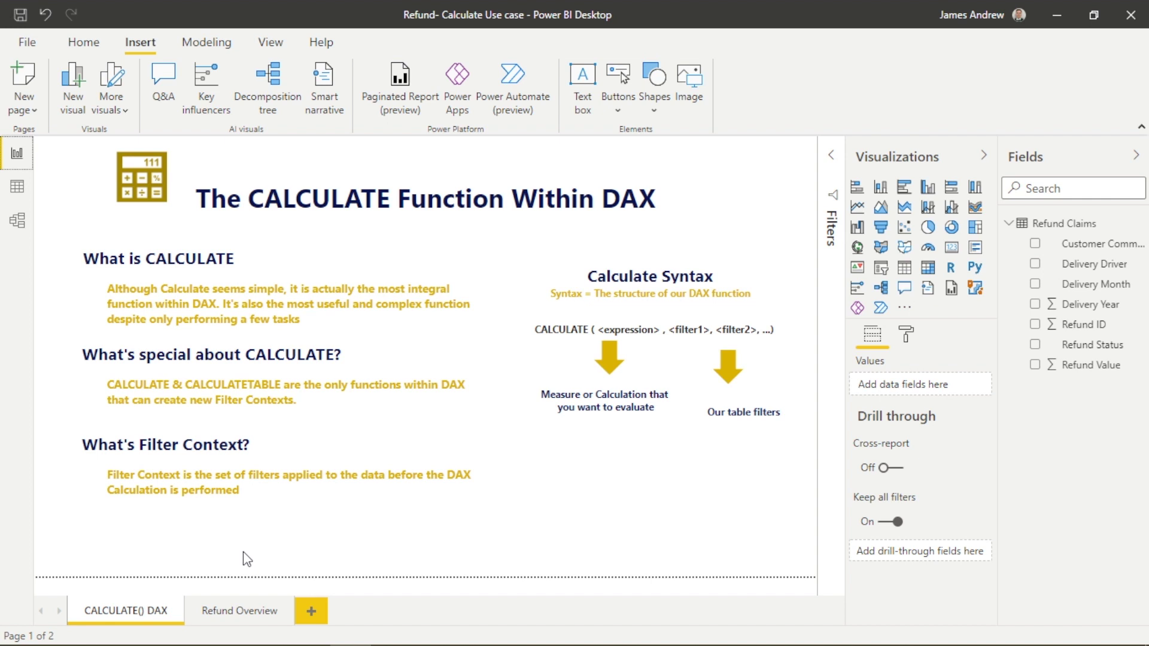
{"action": "left_click", "coordinate": [237, 619]}
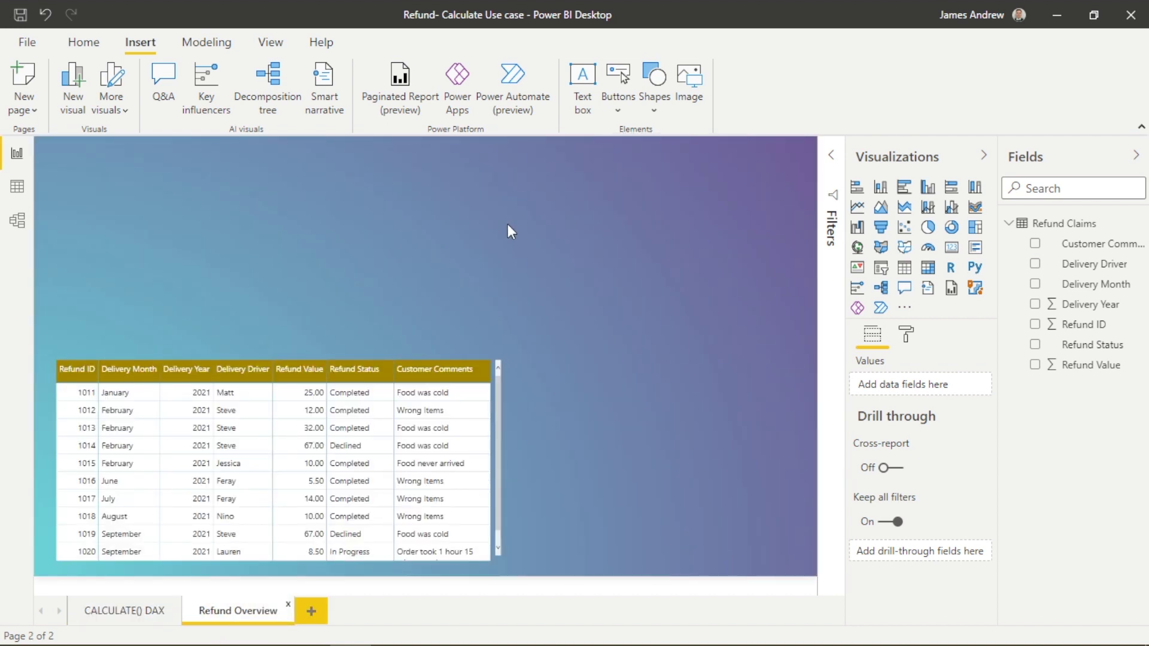
{"action": "left_click", "coordinate": [503, 442]}
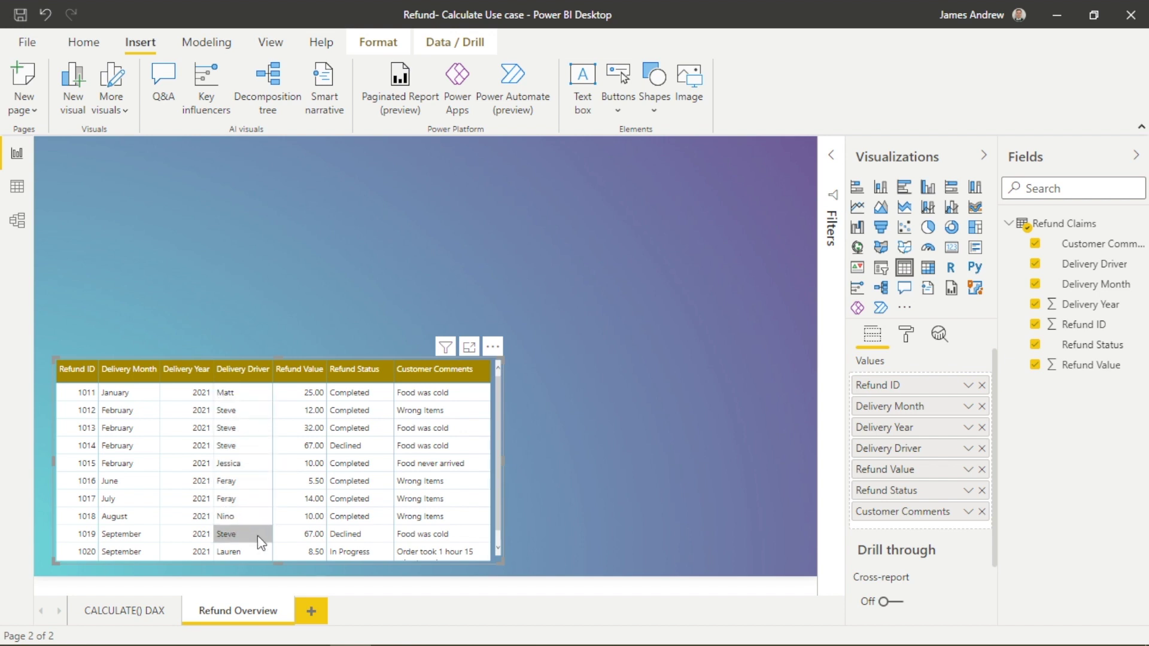
{"action": "left_click", "coordinate": [573, 437]}
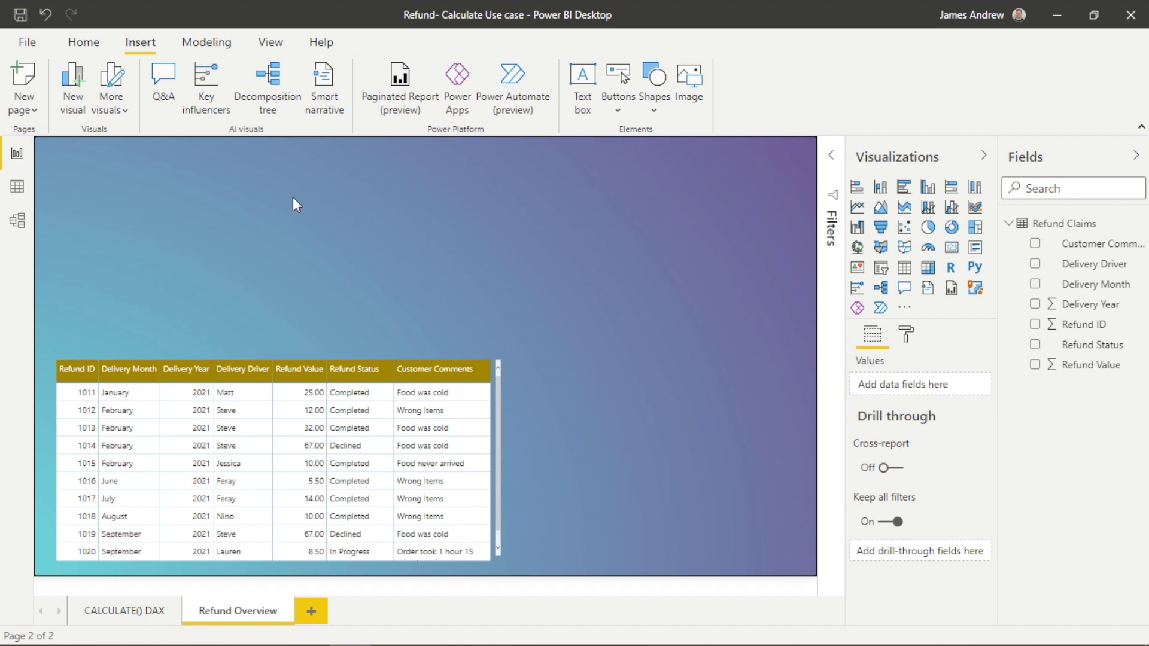
{"action": "left_click", "coordinate": [352, 357]}
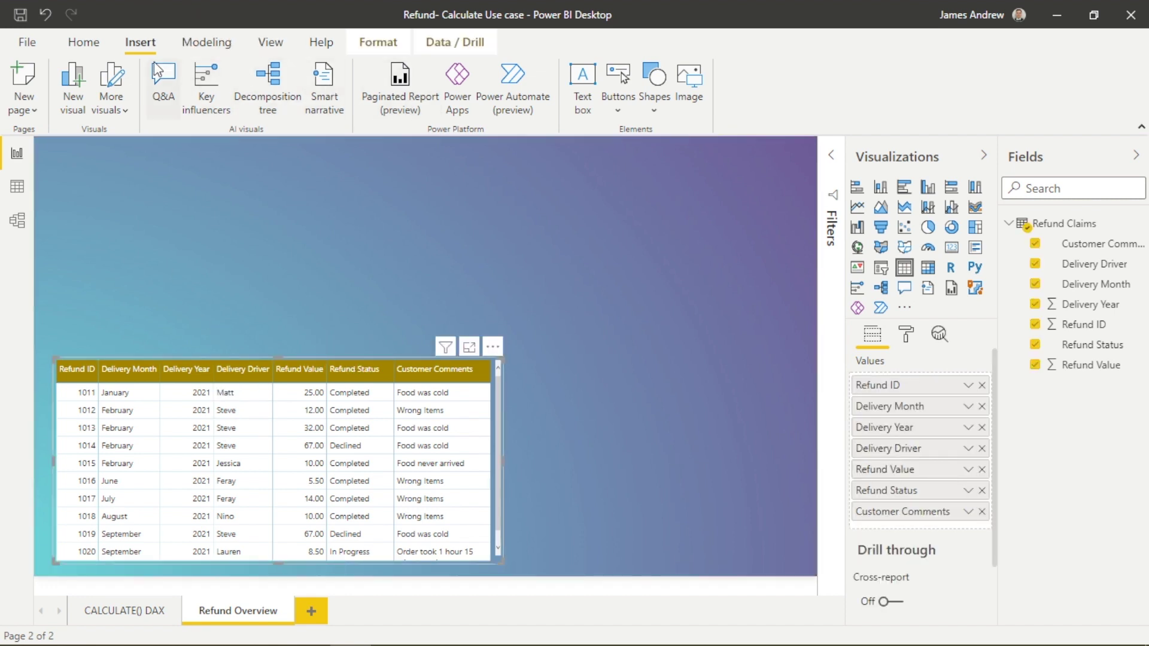
Open the Refund Claims query for transformation in the Power Query Editor.
{"action": "left_click", "coordinate": [84, 42]}
{"action": "left_click", "coordinate": [465, 101]}
{"action": "left_click", "coordinate": [485, 148]}
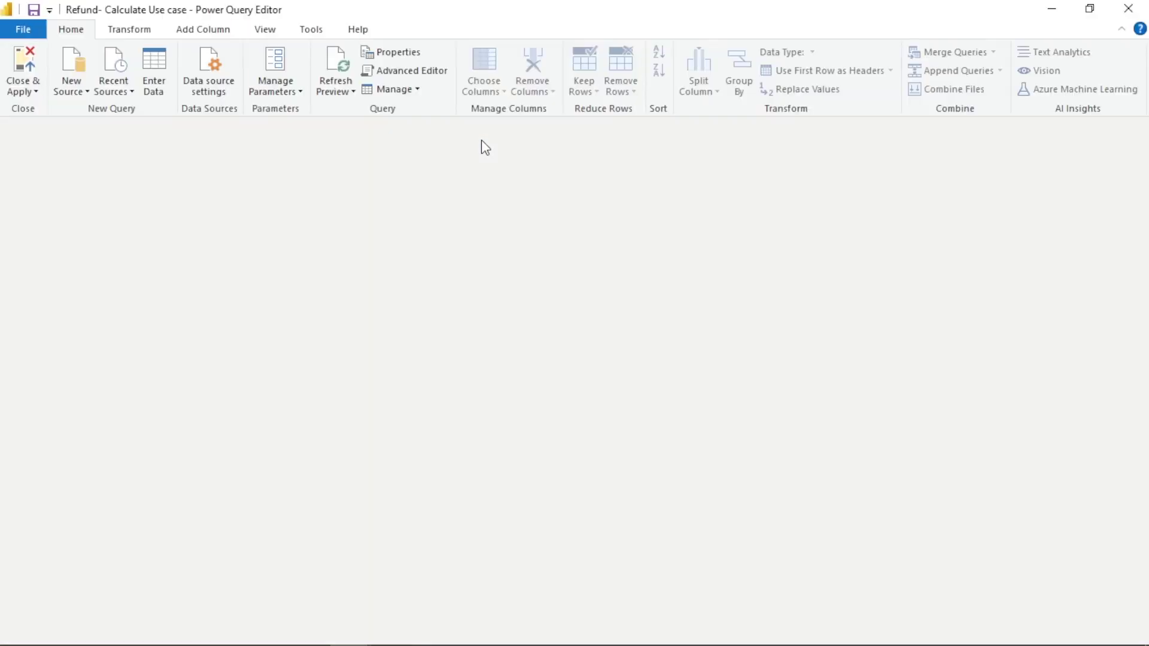
{"action": "left_click", "coordinate": [203, 29]}
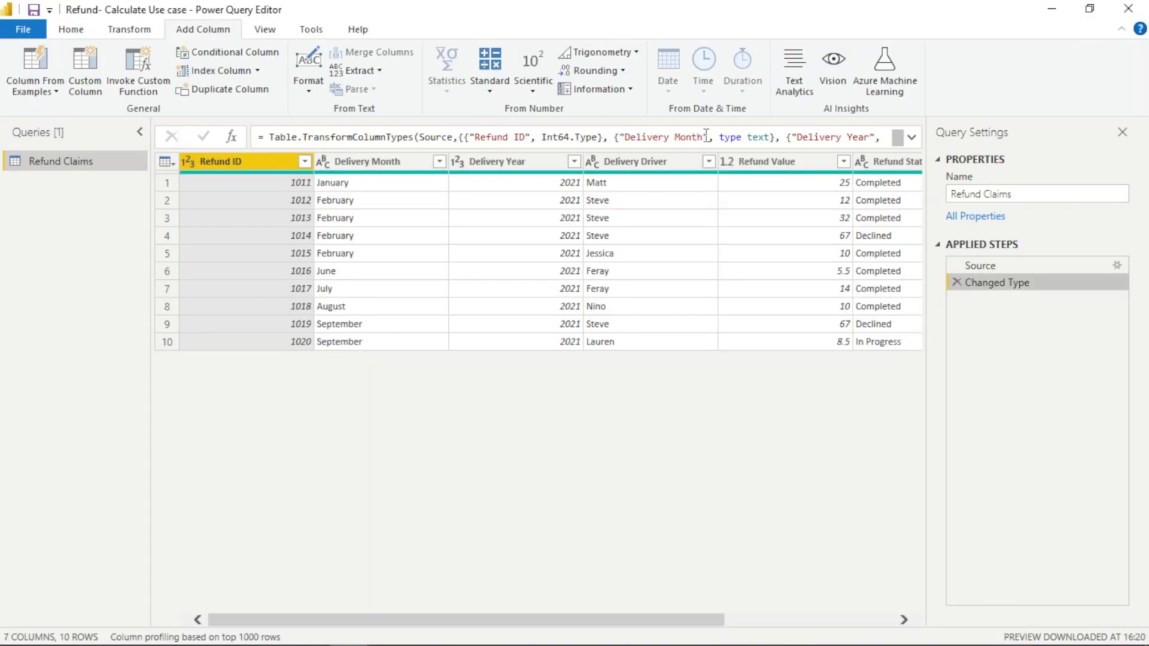
Change the Delivery Year column's data type to text, replacing the current type conversion.
{"action": "right_click", "coordinate": [503, 163]}
{"action": "mouse_move", "coordinate": [580, 320]}
{"action": "left_click", "coordinate": [746, 502]}
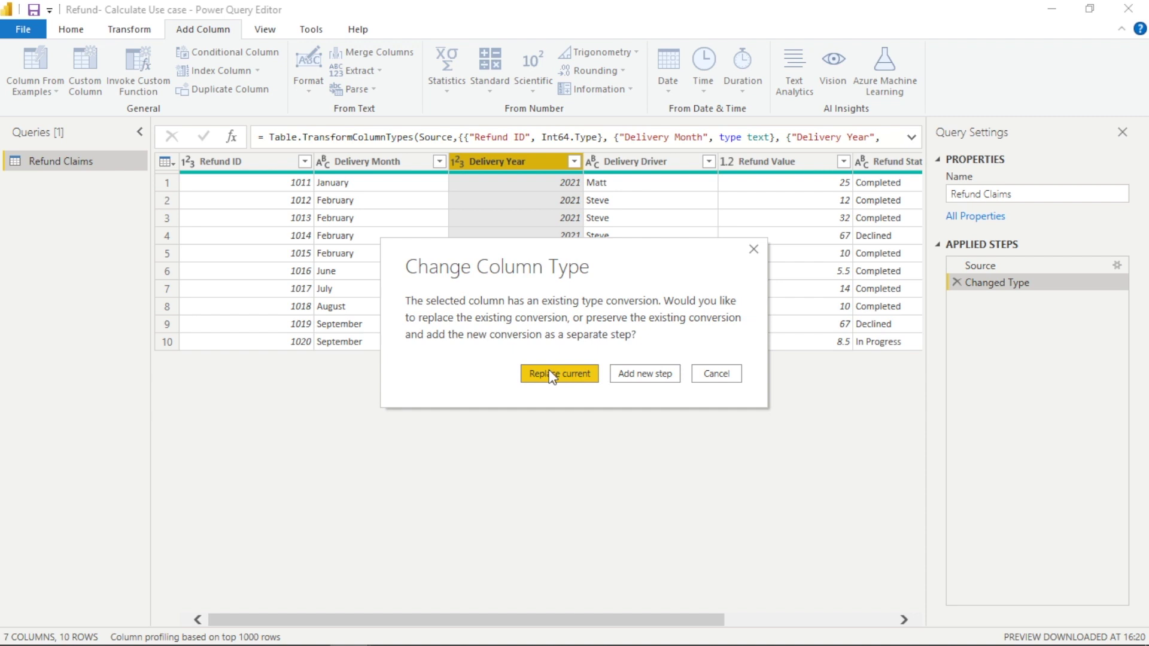
{"action": "left_click", "coordinate": [550, 372]}
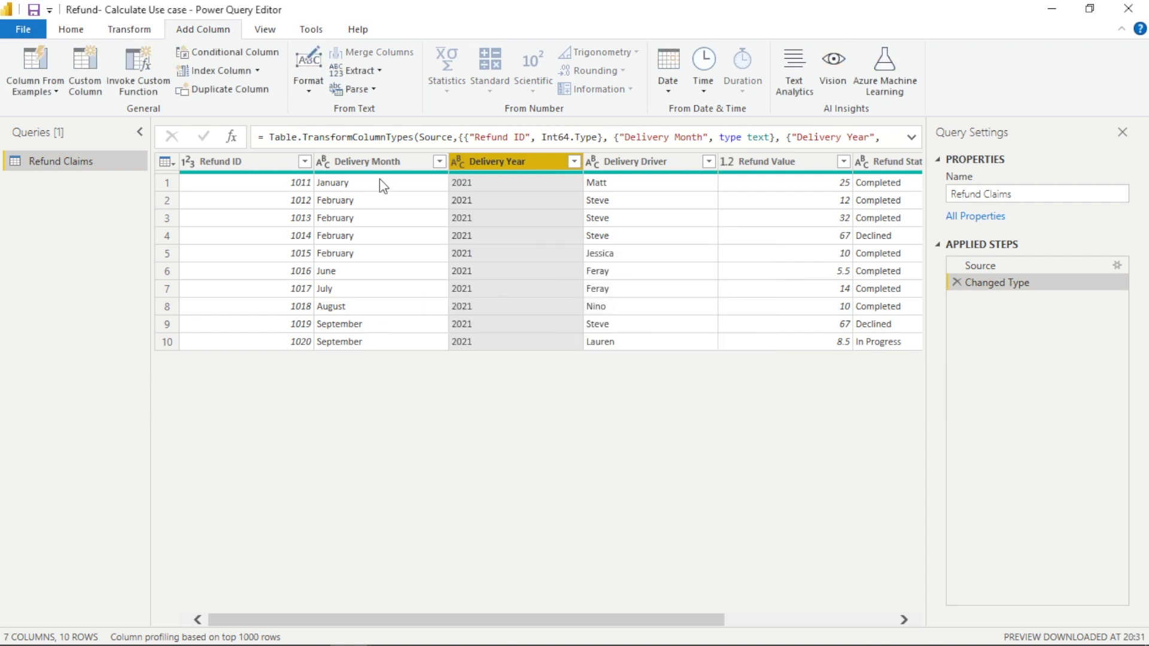
Add a custom column with the formula [Delivery Month] & " " & [Delivery Year].
{"action": "left_click", "coordinate": [96, 73]}
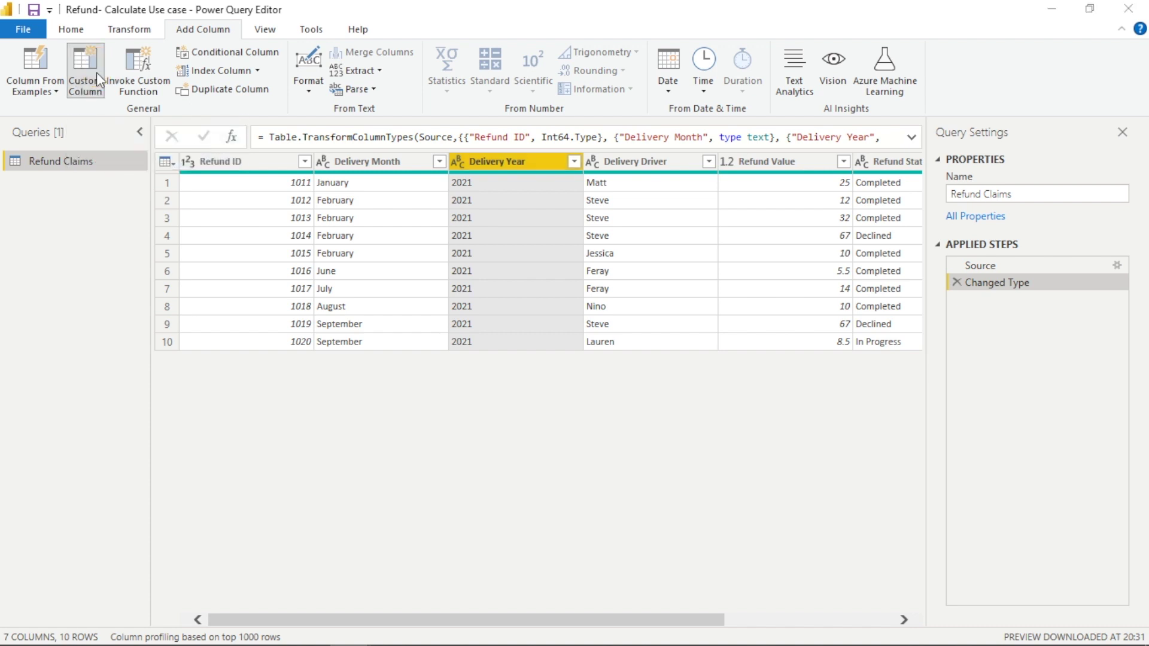
{"action": "left_click", "coordinate": [328, 280]}
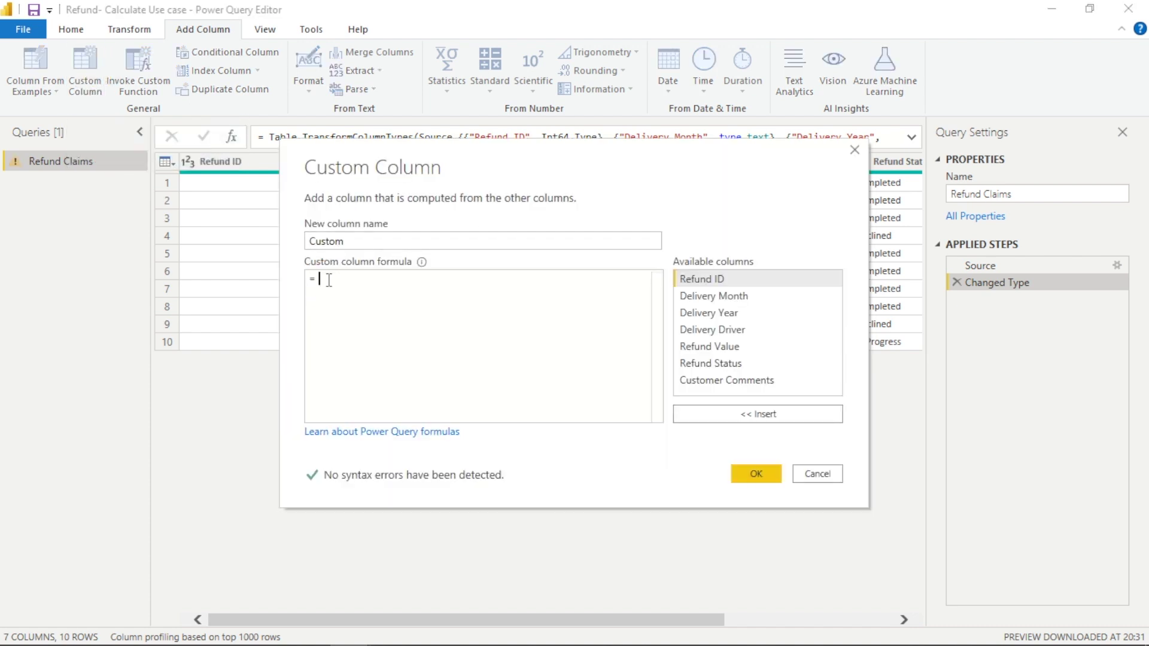
{"action": "double_click", "coordinate": [745, 297]}
{"action": "type", "text": "&"}
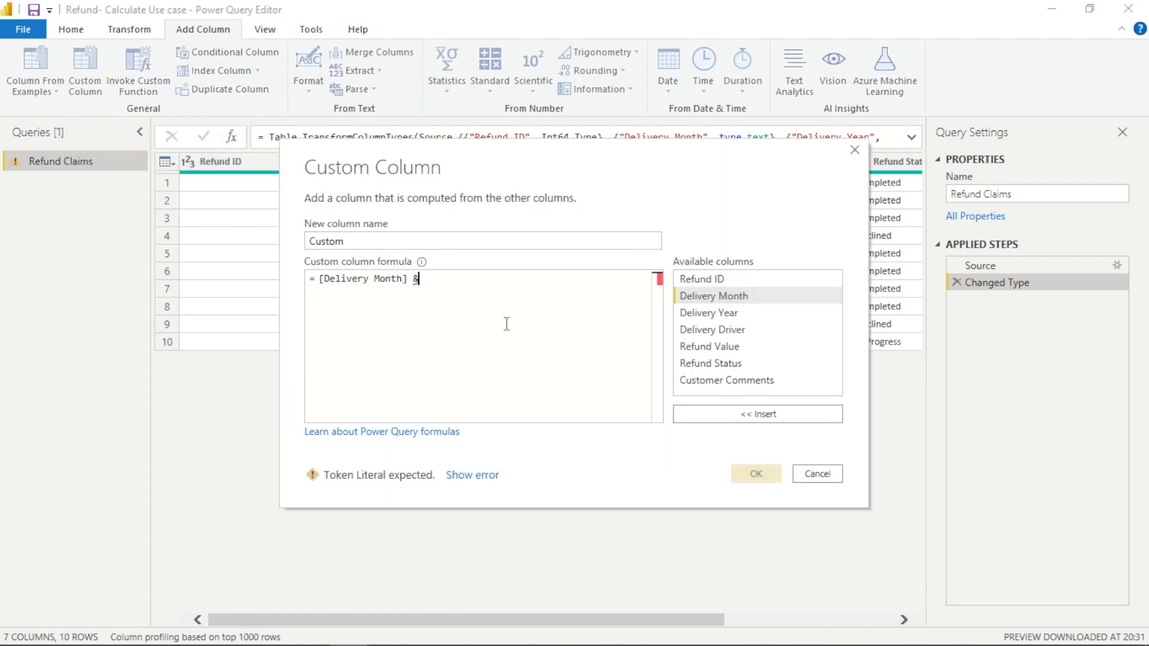
{"action": "type", "text": " \" \""}
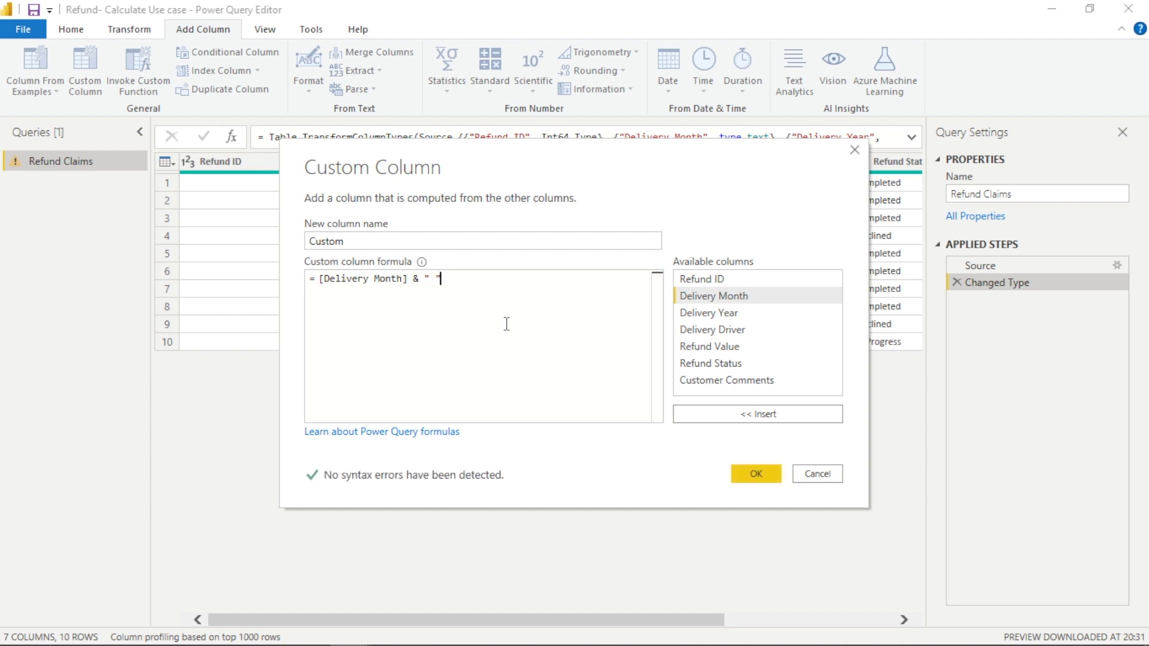
{"action": "type", "text": " &"}
{"action": "double_click", "coordinate": [706, 306]}
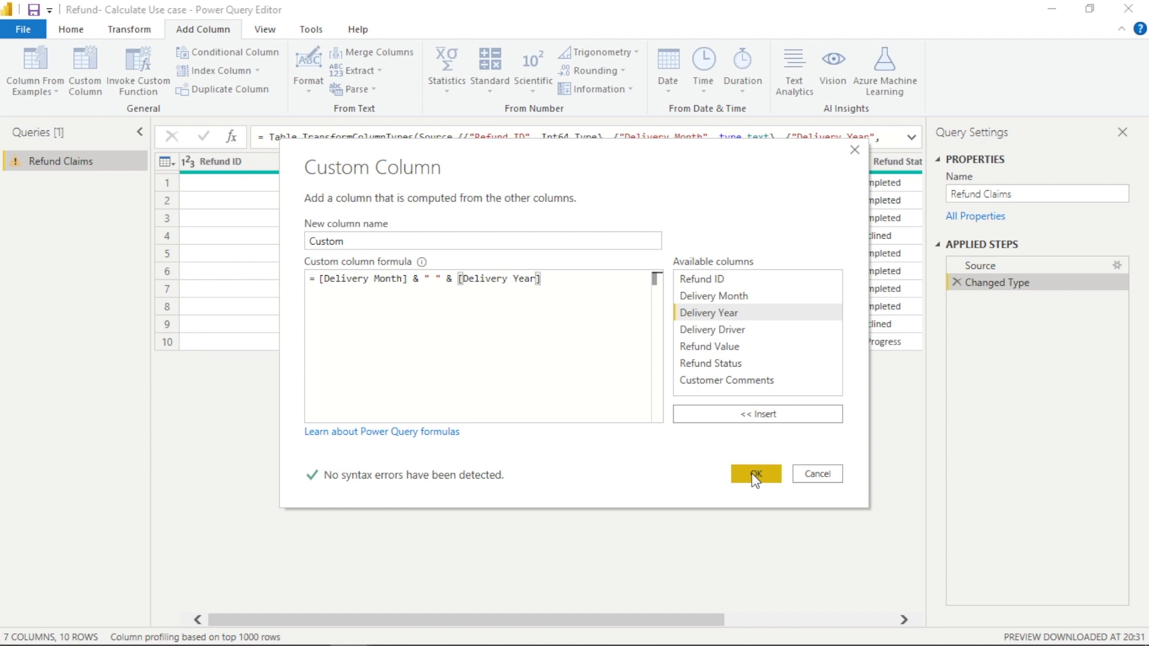
{"action": "left_click", "coordinate": [756, 475]}
Rename the custom column to Date by editing its name in the Table.AddColumn formula.
{"action": "right_click", "coordinate": [830, 159]}
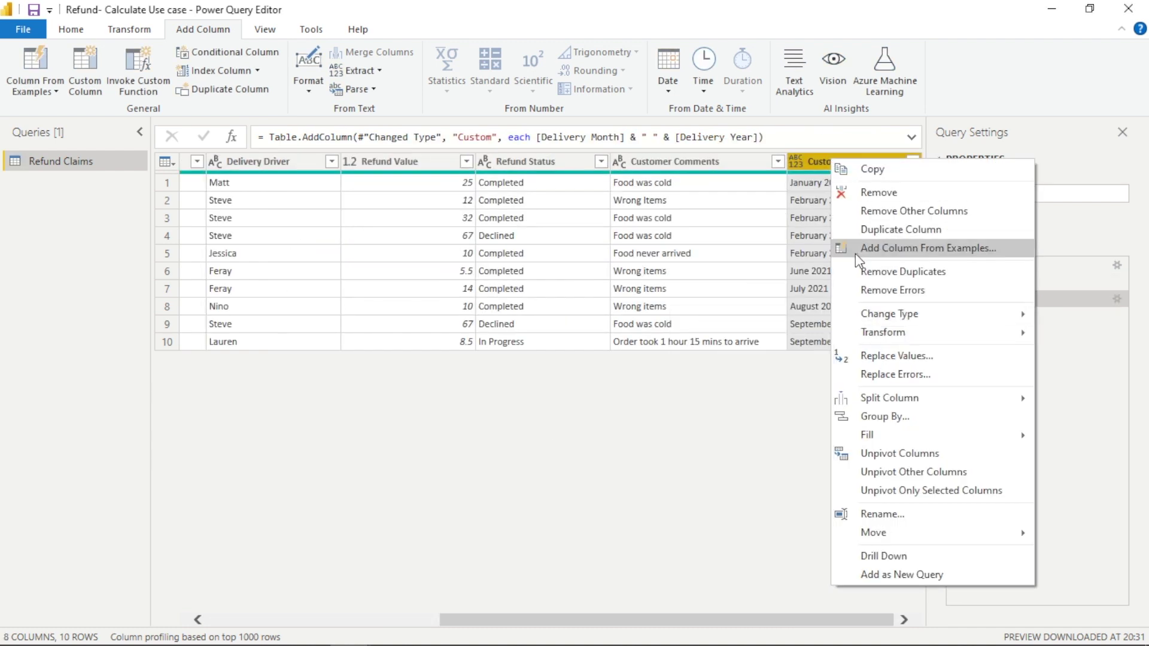
{"action": "left_click", "coordinate": [492, 137]}
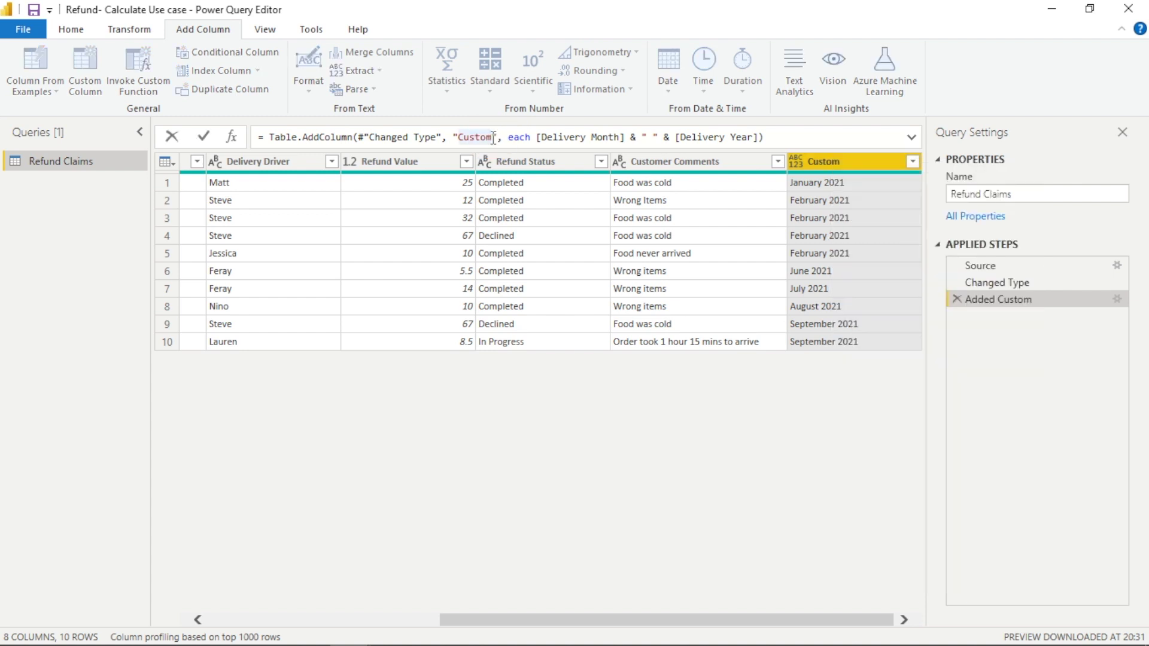
{"action": "key", "text": "BackSpace"}
{"action": "key", "text": "BackSpace"}
{"action": "key", "text": "BackSpace"}
{"action": "key", "text": "BackSpace"}
{"action": "key", "text": "BackSpace"}
{"action": "key", "text": "BackSpace"}
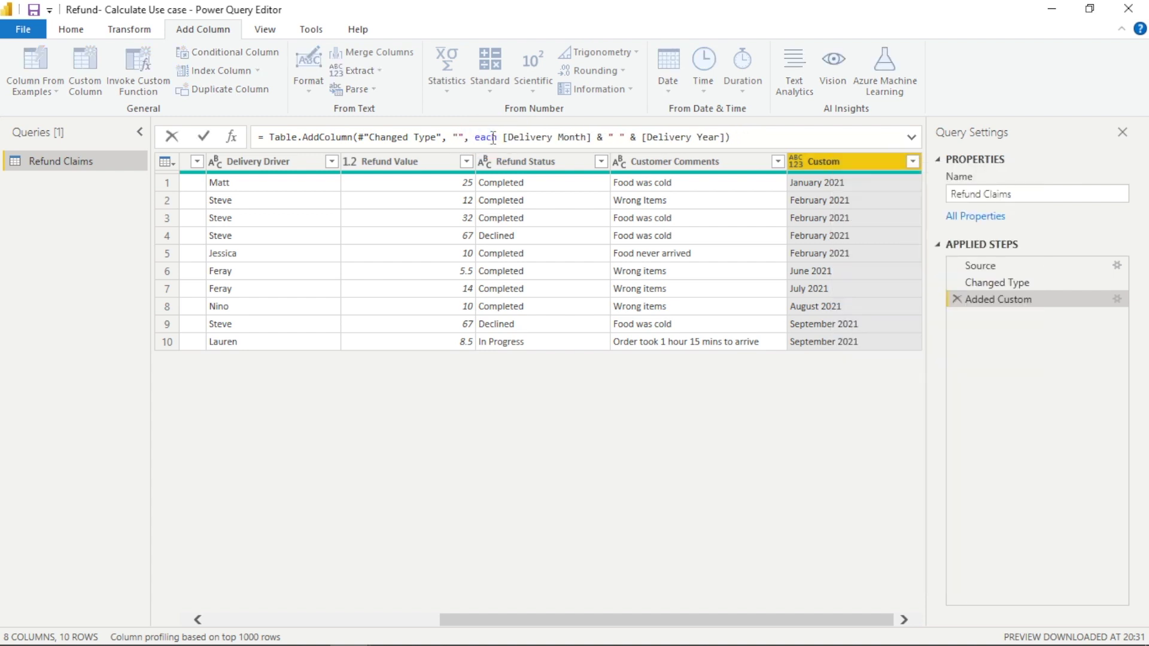
{"action": "type", "text": "Date"}
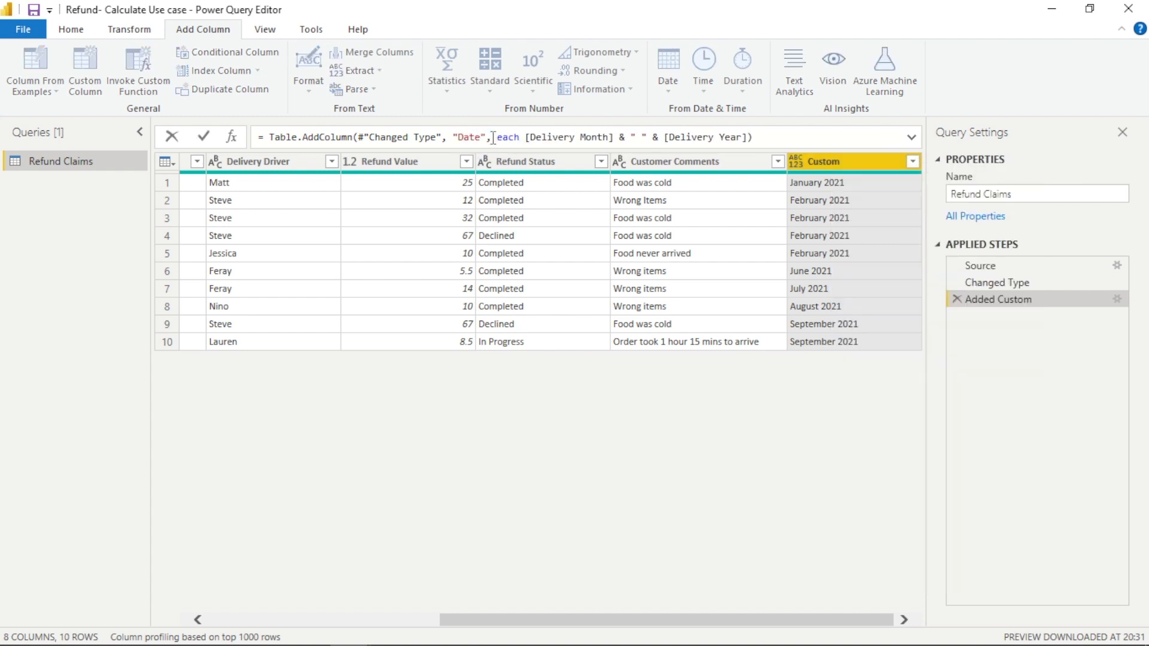
{"action": "key", "text": "Return"}
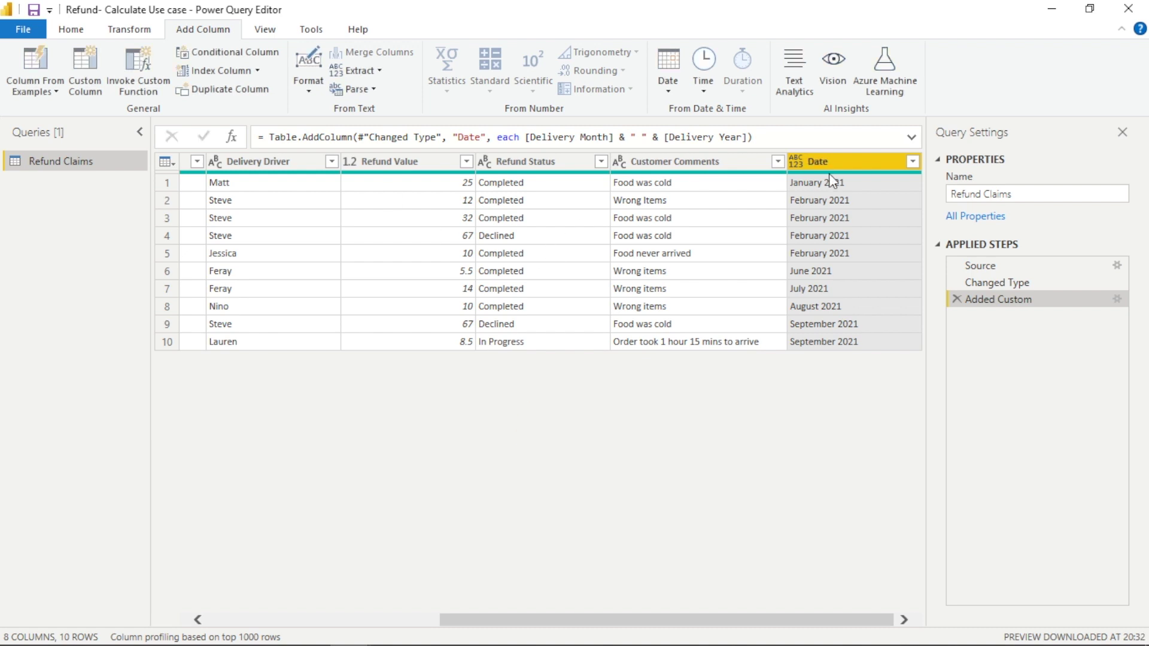
Close the query editor and apply the Refund Claims changes to the report.
{"action": "scroll", "coordinate": [565, 217], "scroll_direction": "left", "scroll_amount": 5}
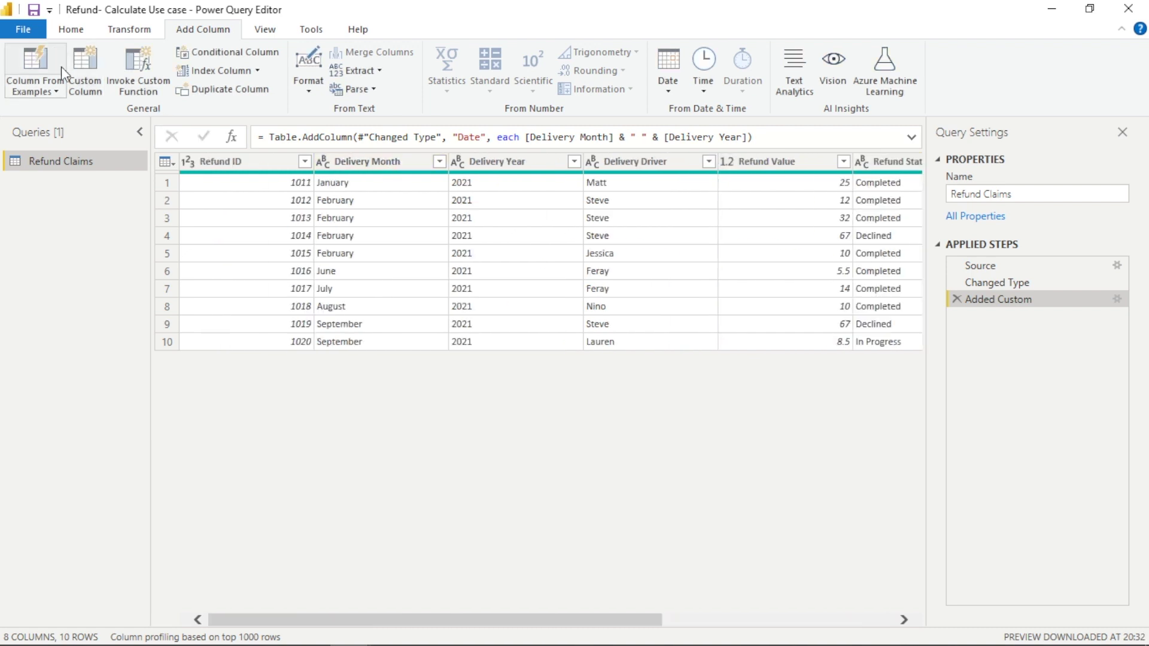
{"action": "left_click", "coordinate": [73, 30]}
{"action": "left_click", "coordinate": [27, 63]}
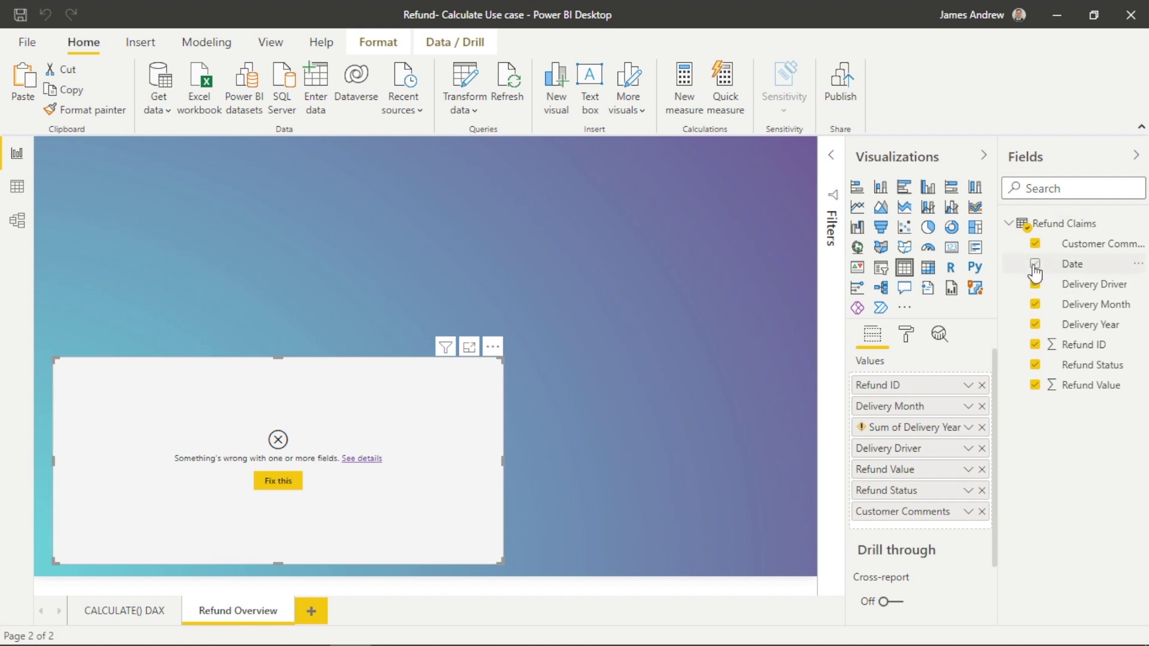
Remove Delivery Month and Delivery Year from the refund table visual and add the Date field.
{"action": "left_click", "coordinate": [1035, 305]}
{"action": "left_click", "coordinate": [1035, 324]}
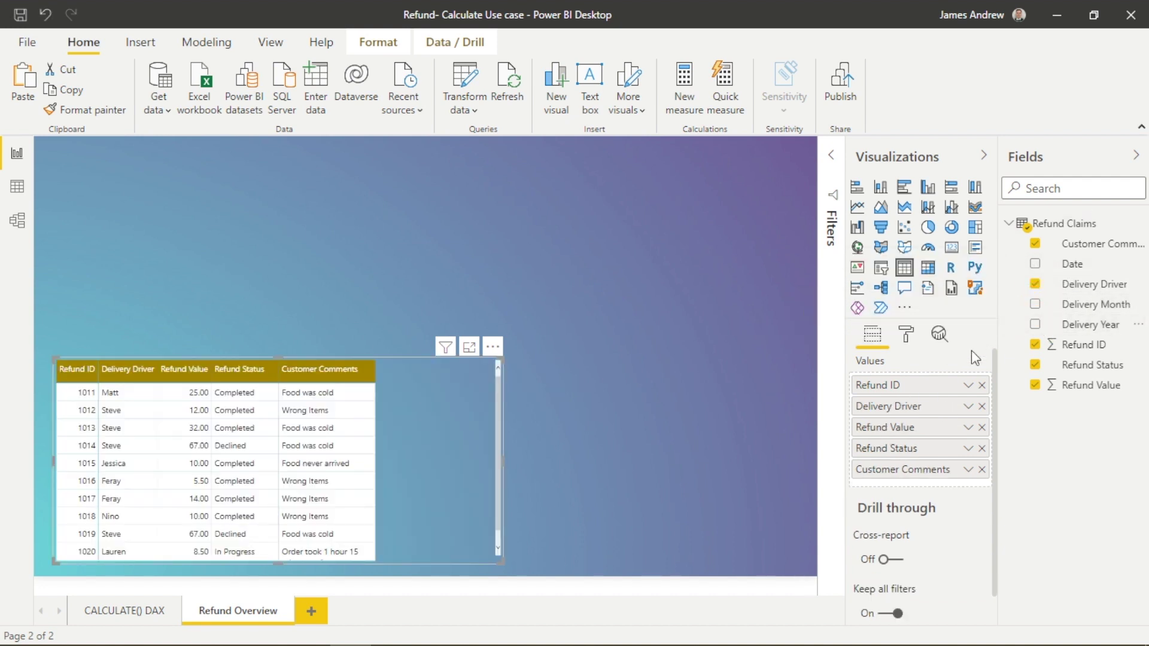
{"action": "left_click", "coordinate": [1036, 265]}
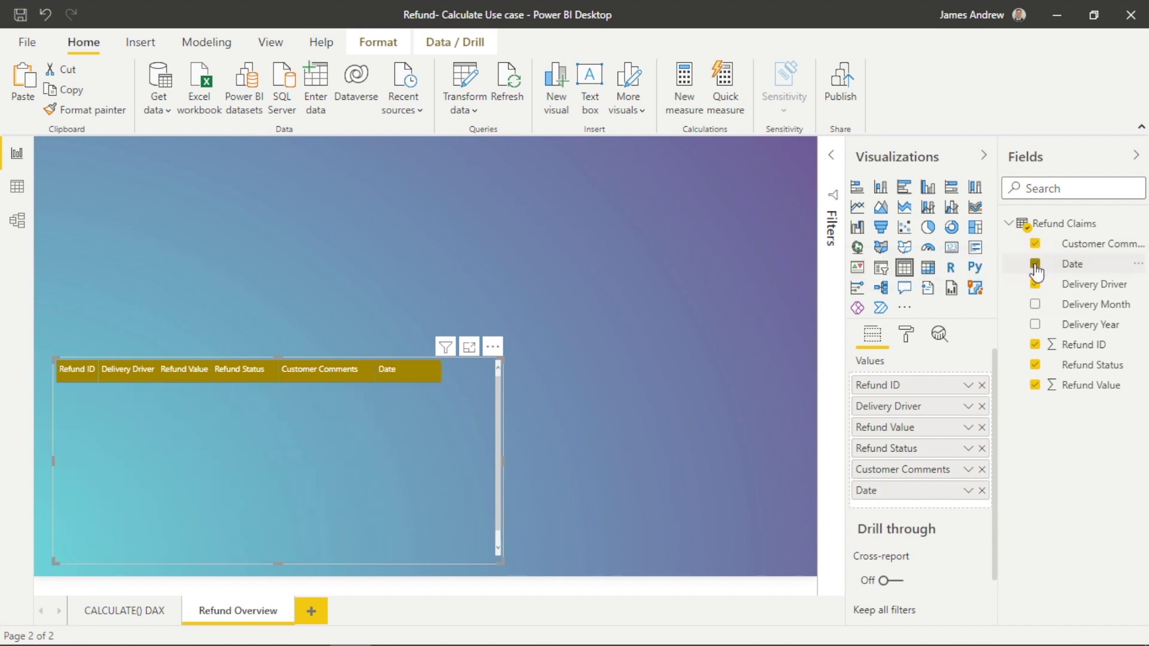
Place the Date field directly after Refund ID in the table and narrow the visual to fit its columns.
{"action": "left_click", "coordinate": [894, 489]}
{"action": "left_click_drag", "start_coordinate": [894, 489], "coordinate": [868, 405]}
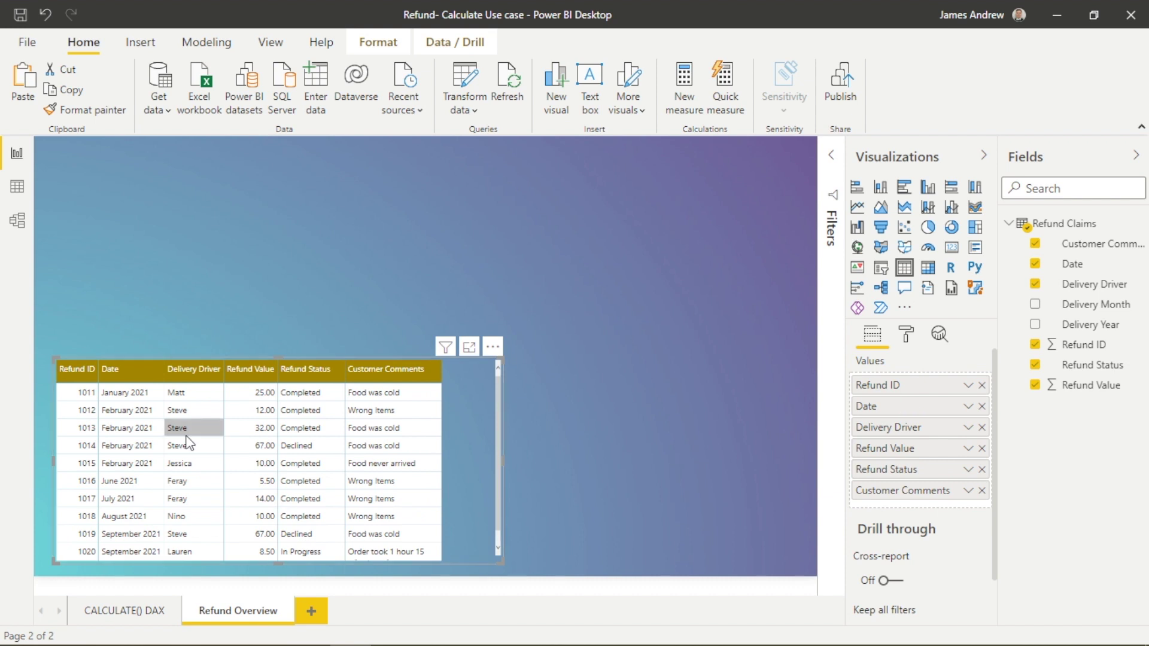
{"action": "left_click_drag", "start_coordinate": [505, 461], "coordinate": [446, 462]}
{"action": "left_click", "coordinate": [520, 448]}
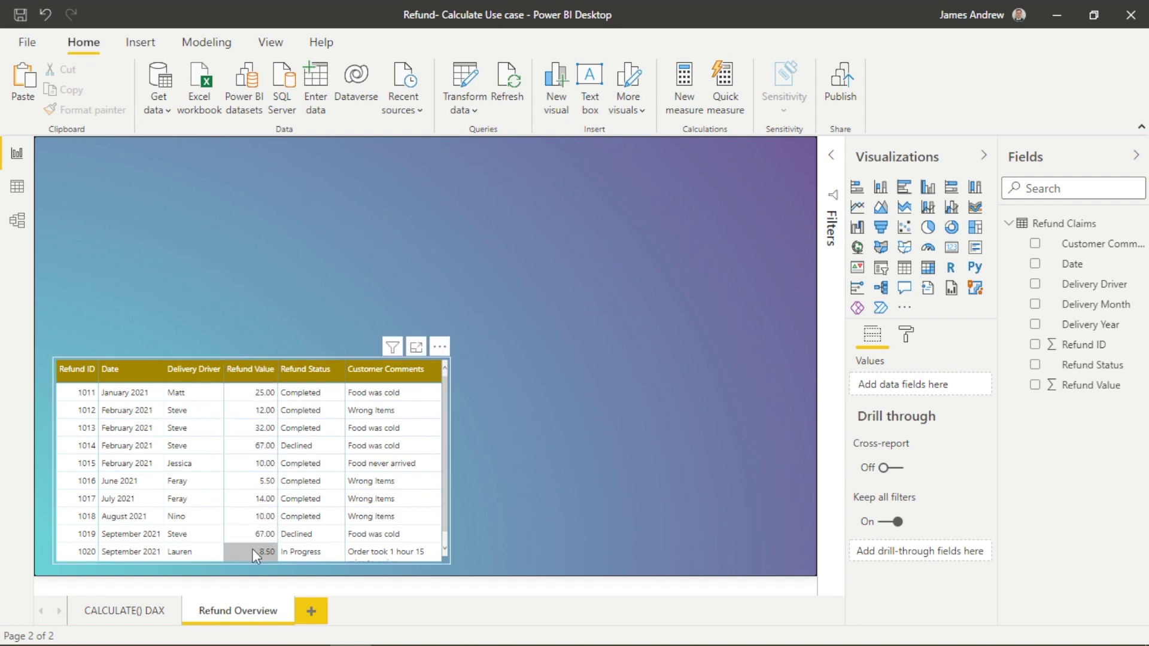
Return to the CALCULATE() DAX page to review the Calculate syntax.
{"action": "left_click", "coordinate": [134, 609]}
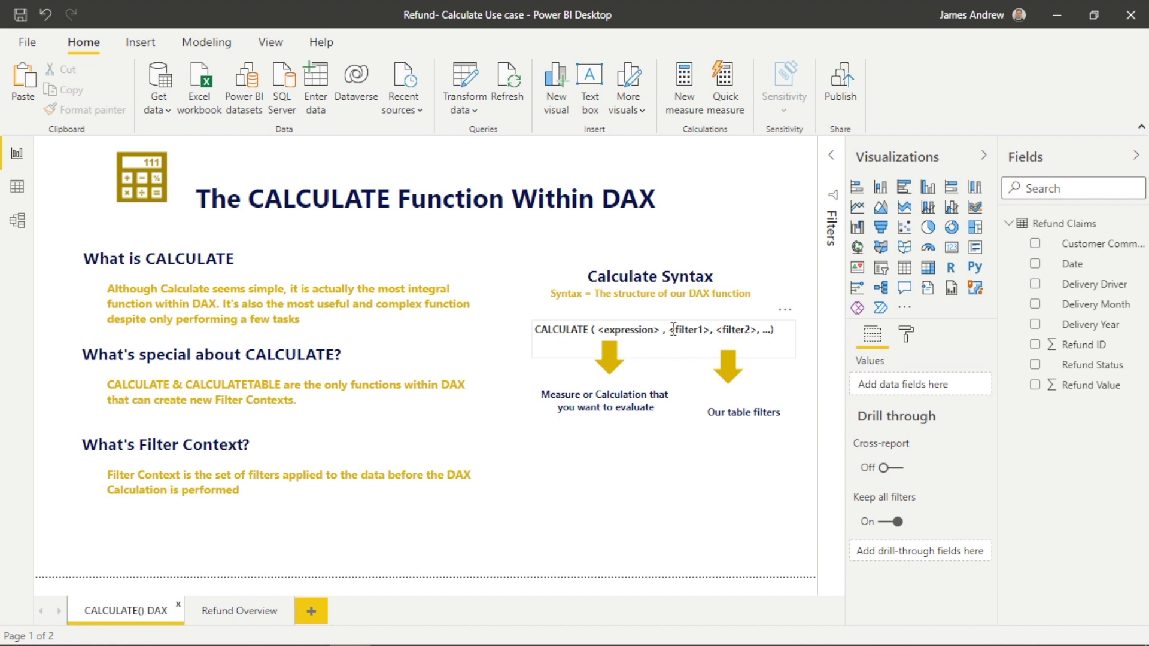
On the Refund Overview page, add a new measure to the Refund Claims table and name it Total Refunds.
{"action": "left_click", "coordinate": [238, 611]}
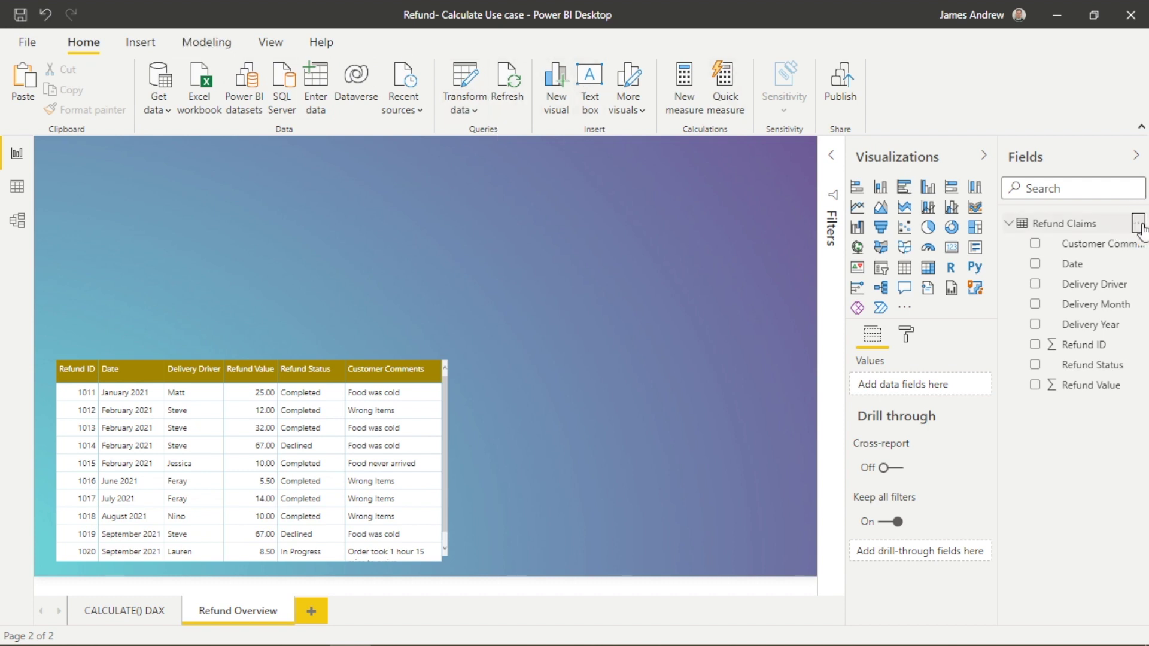
{"action": "left_click", "coordinate": [1139, 225]}
{"action": "left_click", "coordinate": [1047, 234]}
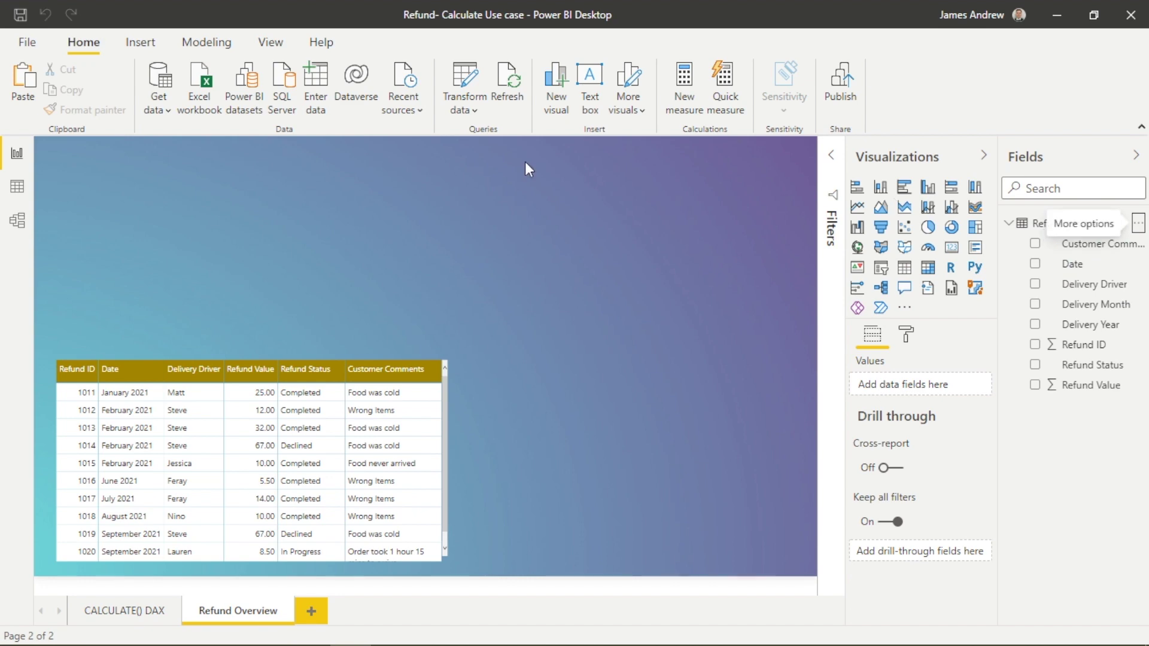
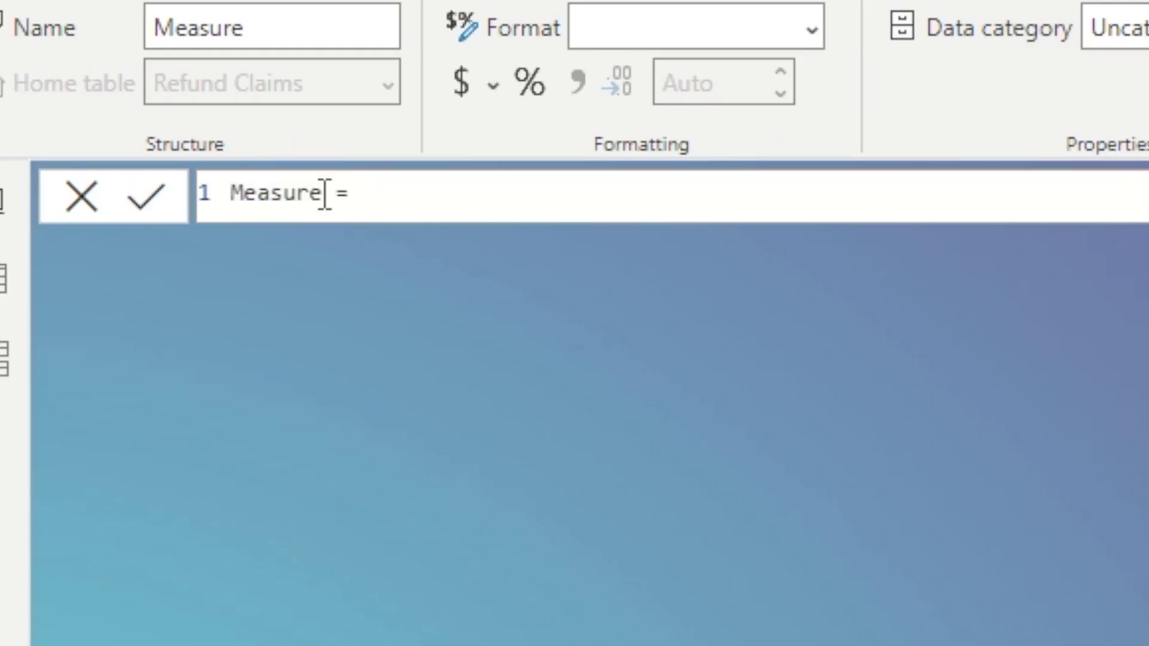
{"action": "key", "text": "BackSpace"}
{"action": "key", "text": "BackSpace"}
{"action": "key", "text": "BackSpace"}
{"action": "key", "text": "BackSpace"}
{"action": "key", "text": "BackSpace"}
{"action": "key", "text": "BackSpace"}
{"action": "key", "text": "BackSpace"}
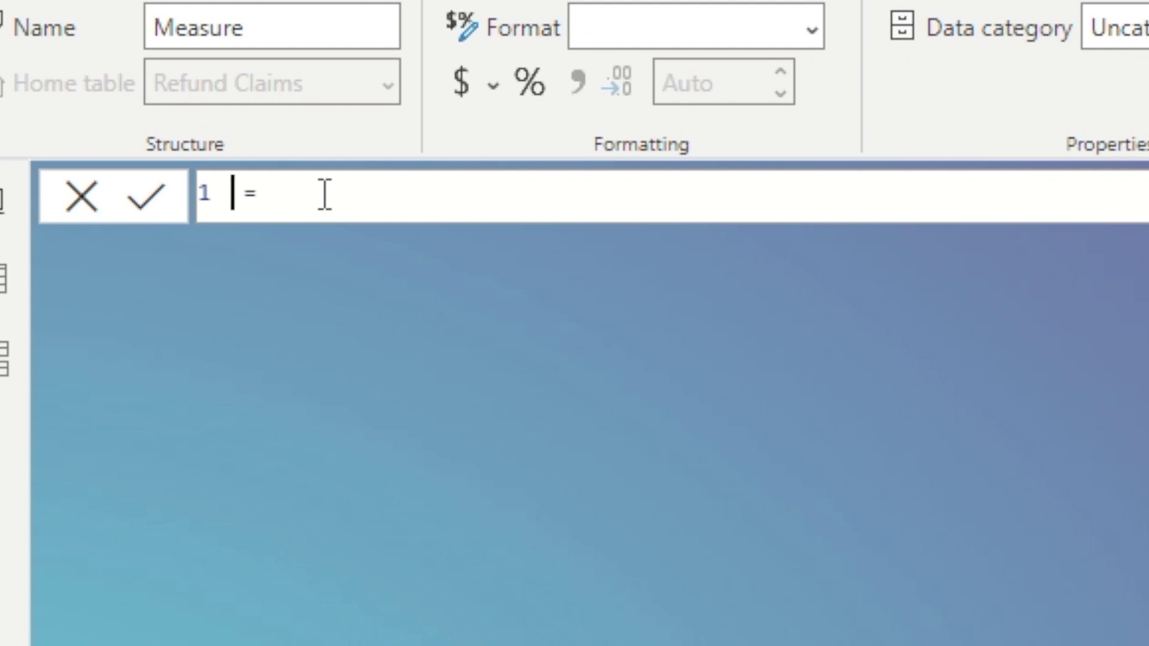
{"action": "type", "text": "Total Re"}
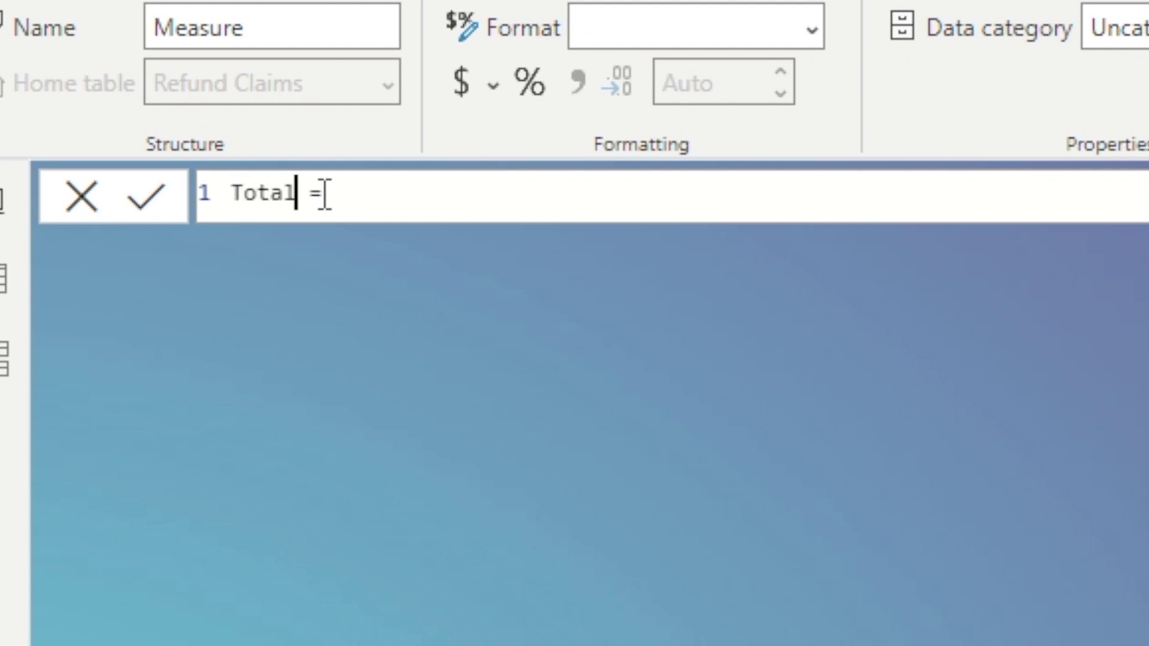
{"action": "type", "text": "funds"}
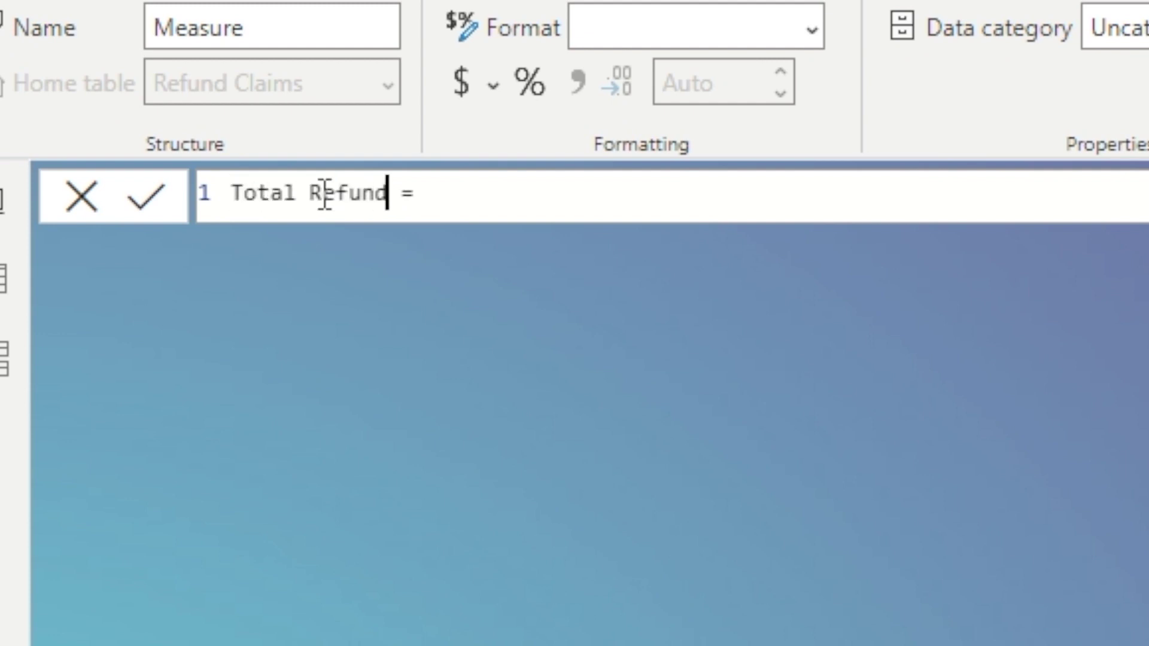
Define the Total Refunds measure as SUM('Refund Claims'[Refund Value]) and commit the formula.
{"action": "left_click", "coordinate": [663, 197]}
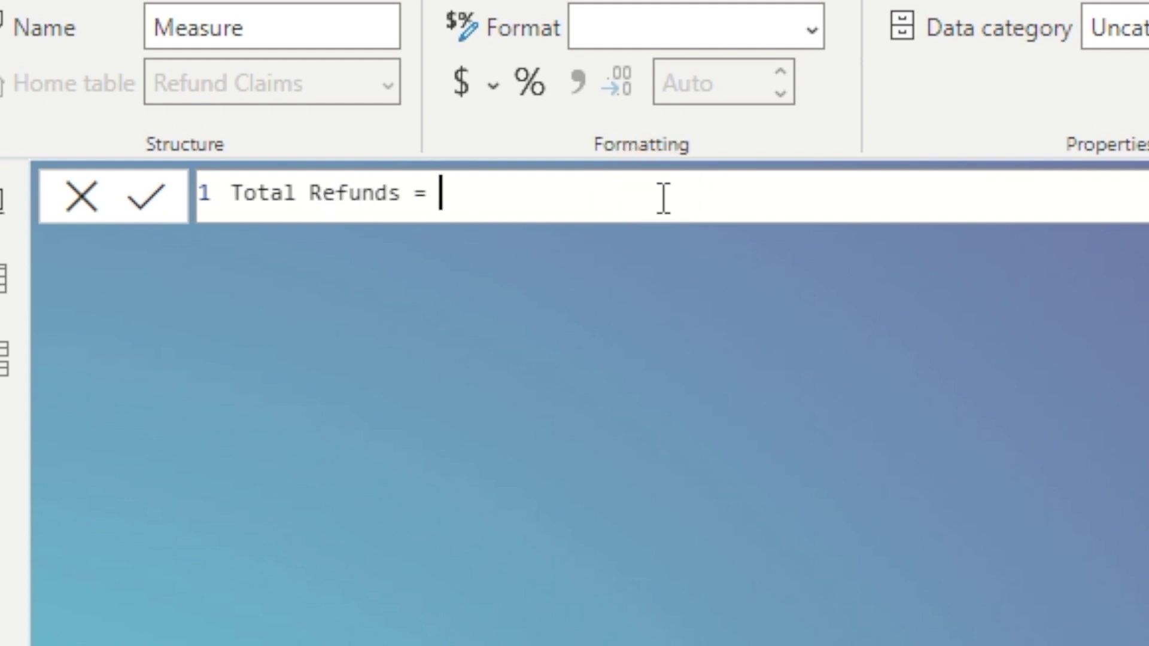
{"action": "type", "text": "Sum"}
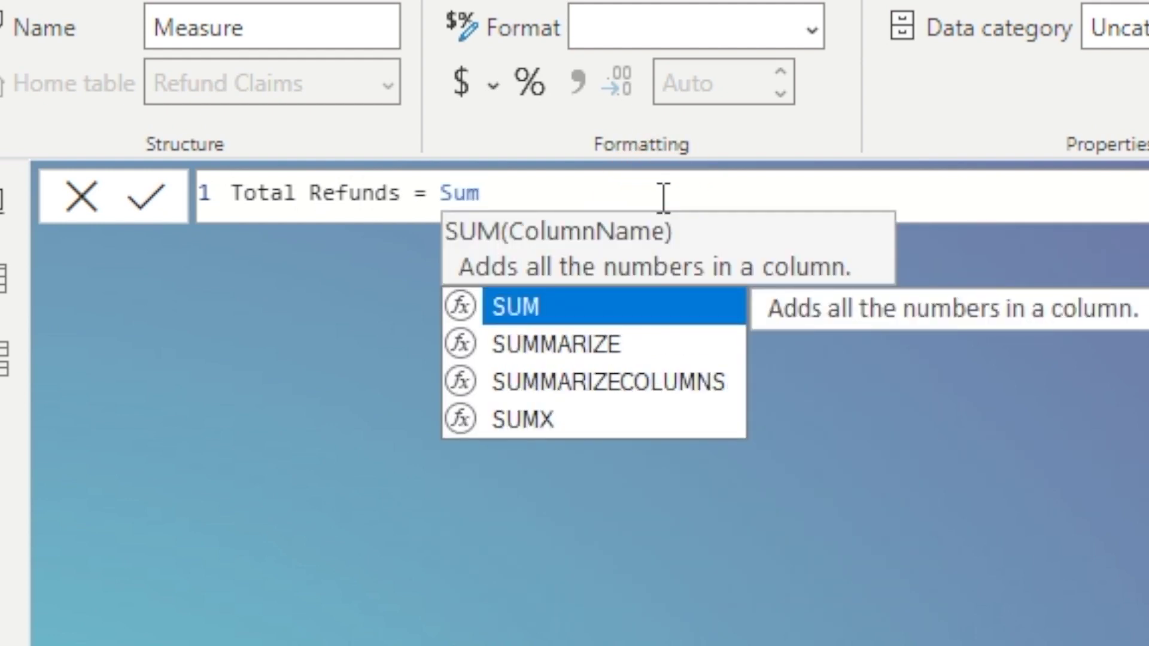
{"action": "key", "text": "Tab"}
{"action": "key", "text": "shift+Return"}
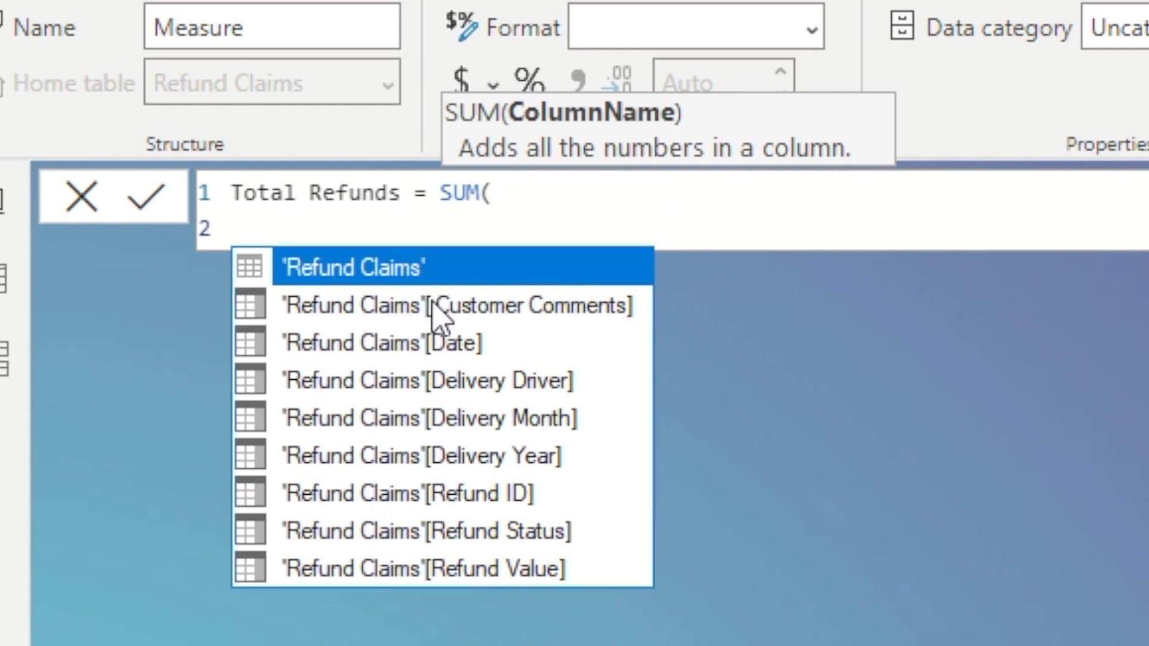
{"action": "left_click", "coordinate": [436, 566]}
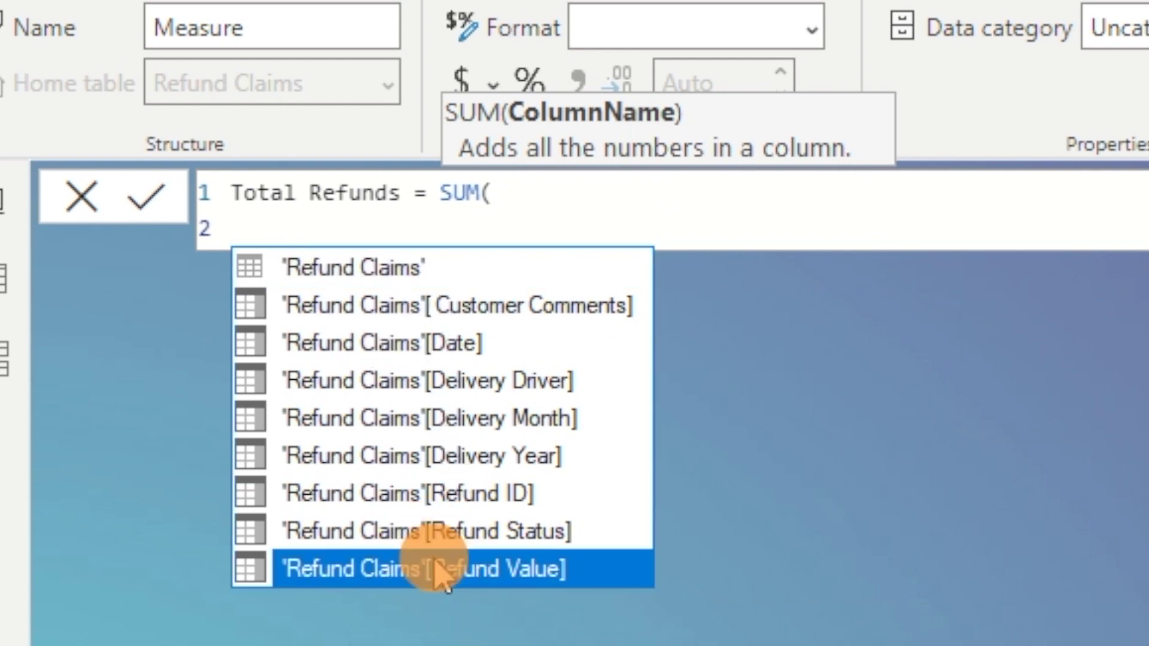
{"action": "type", "text": ")"}
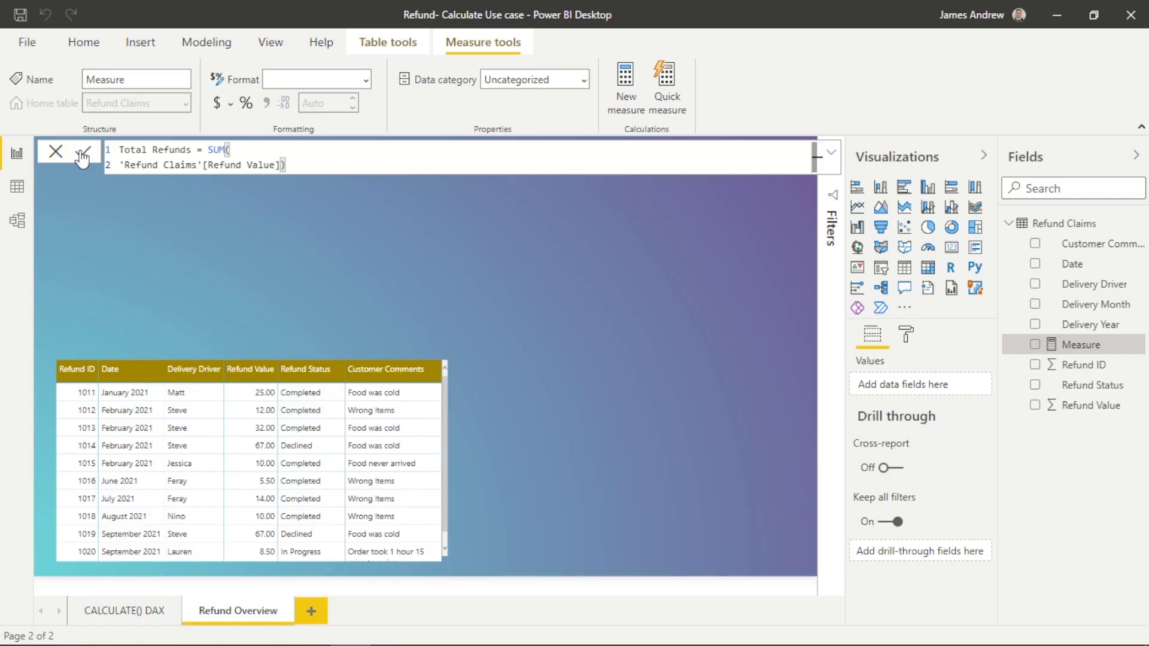
{"action": "left_click", "coordinate": [82, 152]}
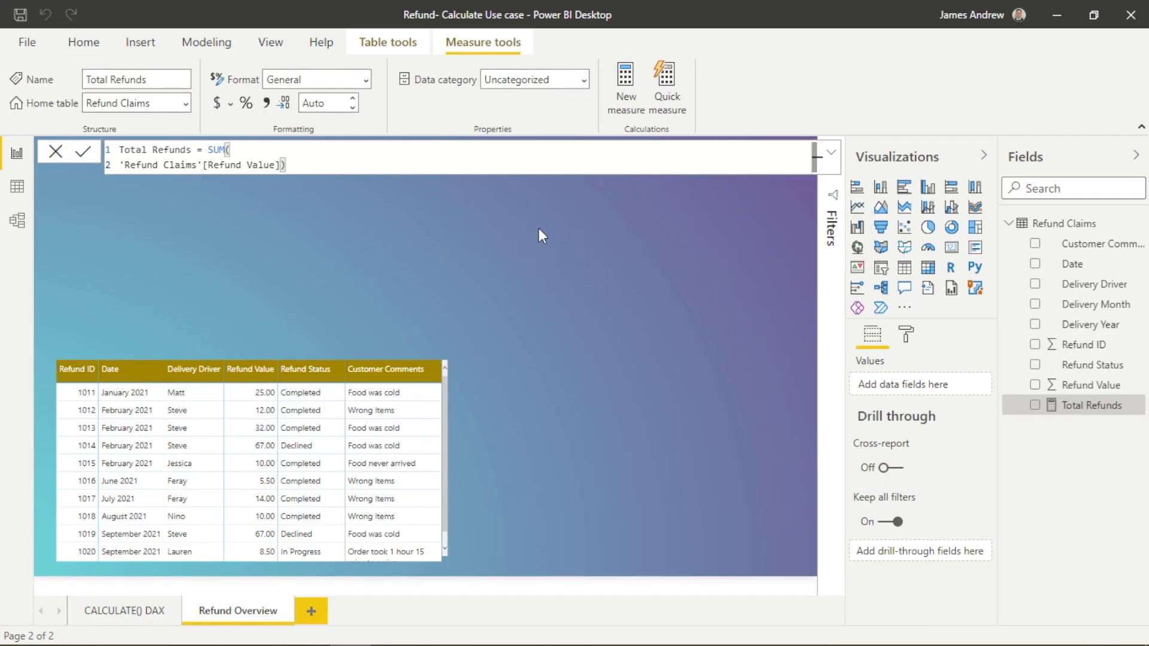
Add Total Refunds to the report page as a compact card visual placed above the refund table.
{"action": "left_click_drag", "start_coordinate": [1089, 405], "coordinate": [136, 245]}
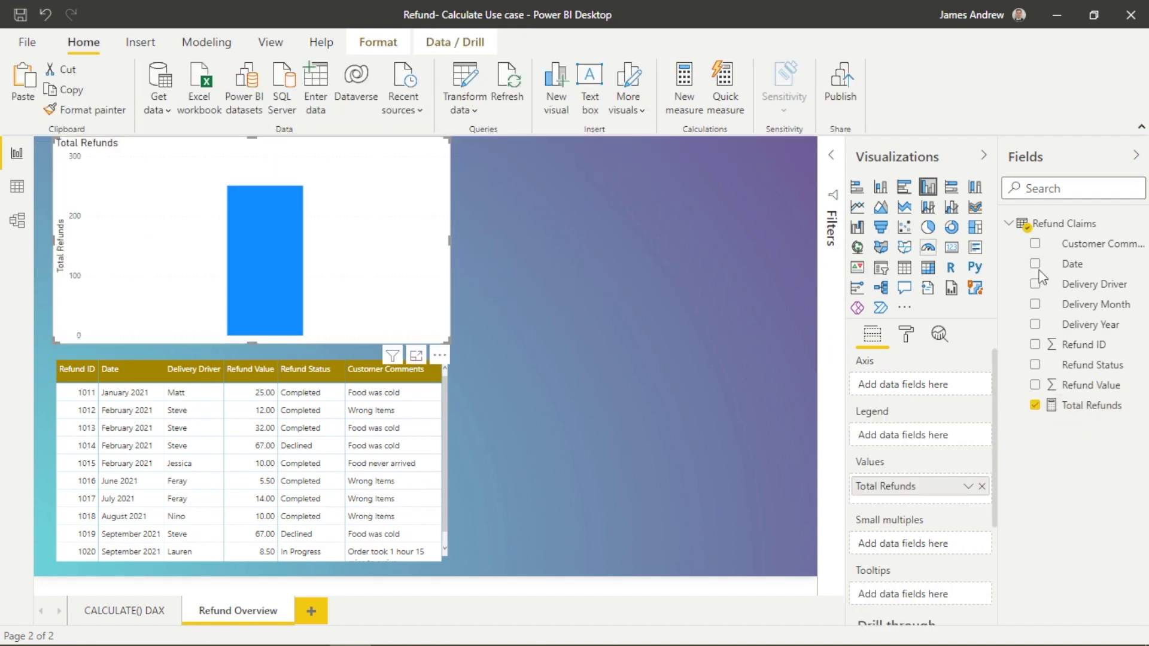
{"action": "left_click", "coordinate": [951, 247]}
{"action": "left_click_drag", "start_coordinate": [450, 343], "coordinate": [227, 265]}
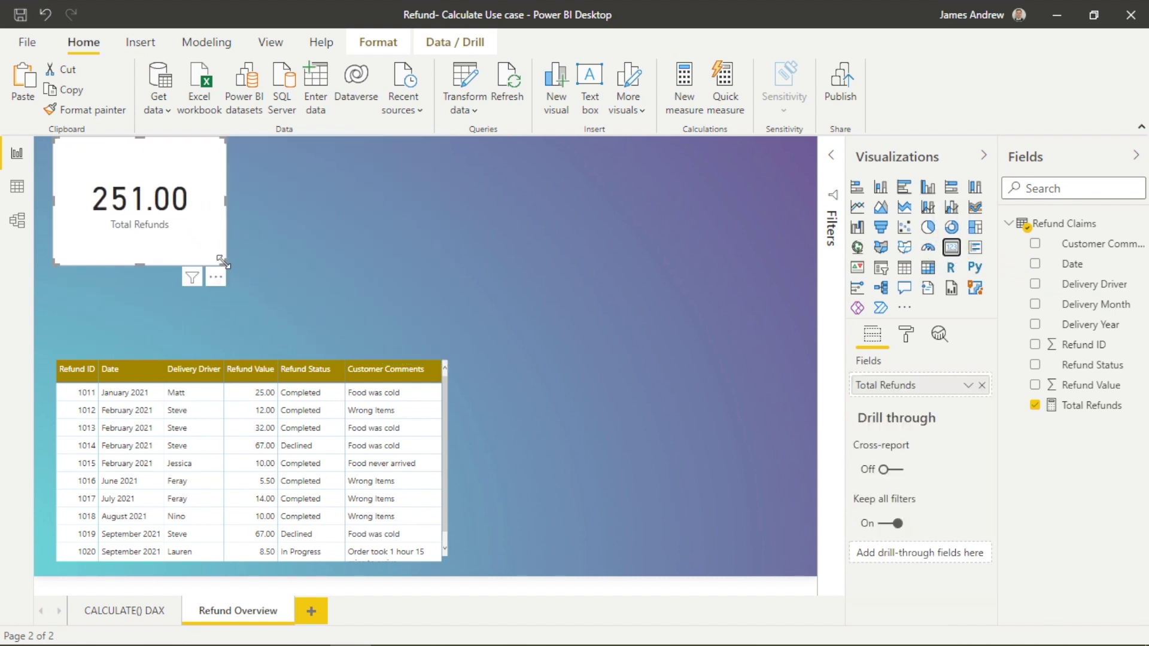
{"action": "left_click_drag", "start_coordinate": [195, 215], "coordinate": [195, 251]}
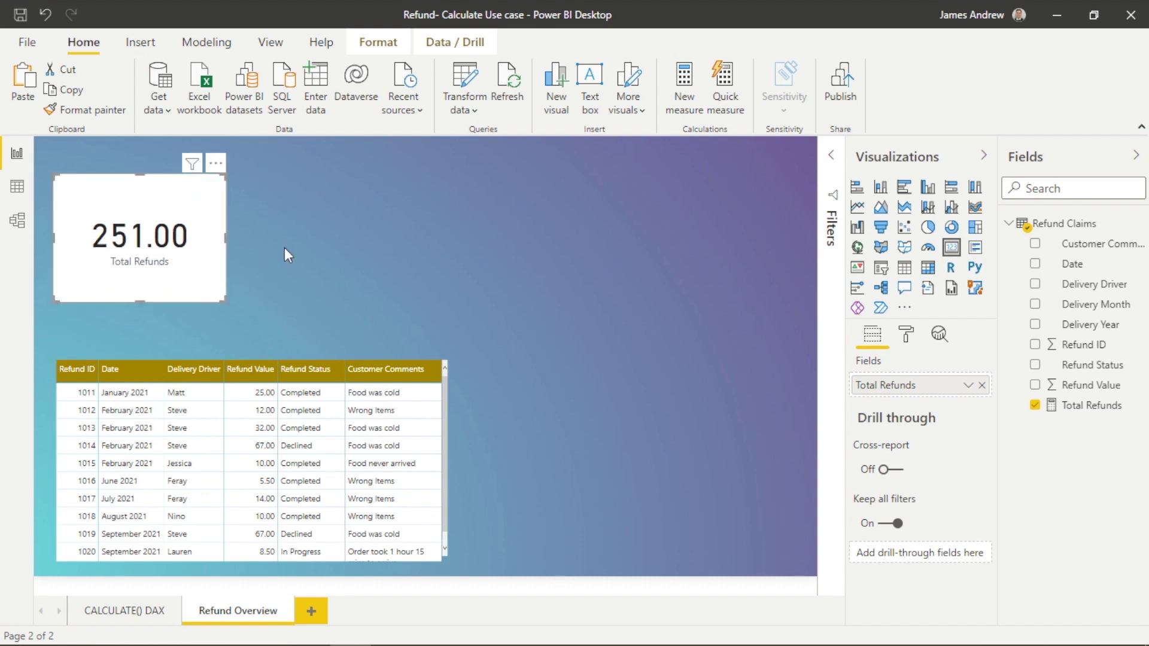
Turn off the Total Refunds card's background and set its data label color to white.
{"action": "left_click", "coordinate": [908, 335]}
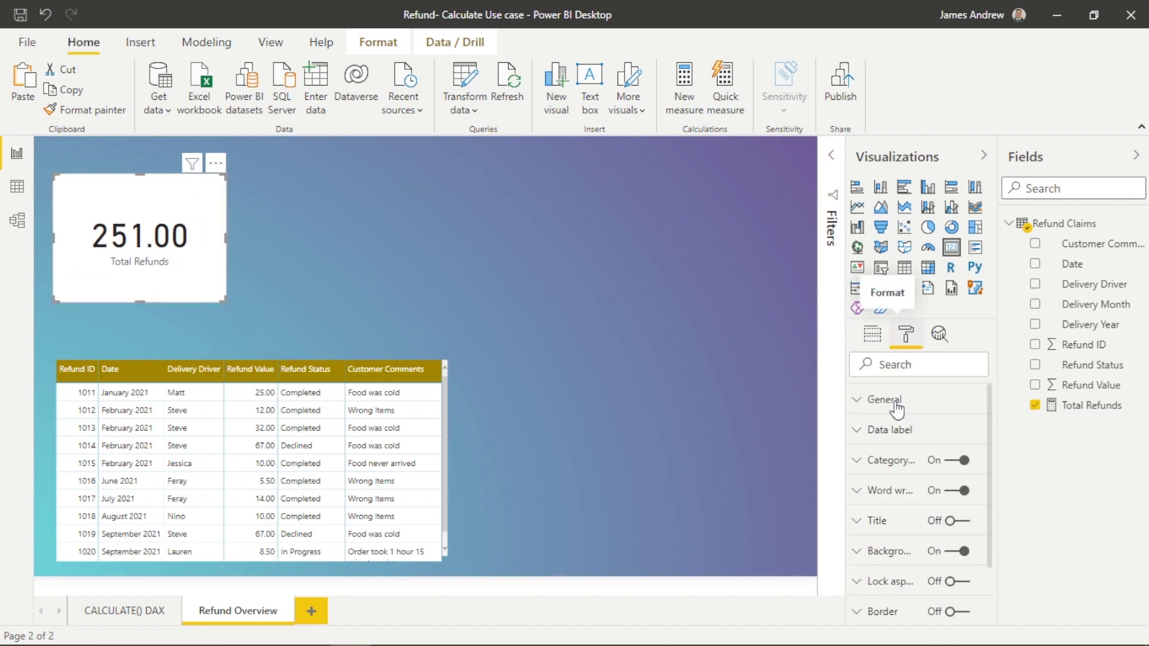
{"action": "left_click", "coordinate": [956, 556]}
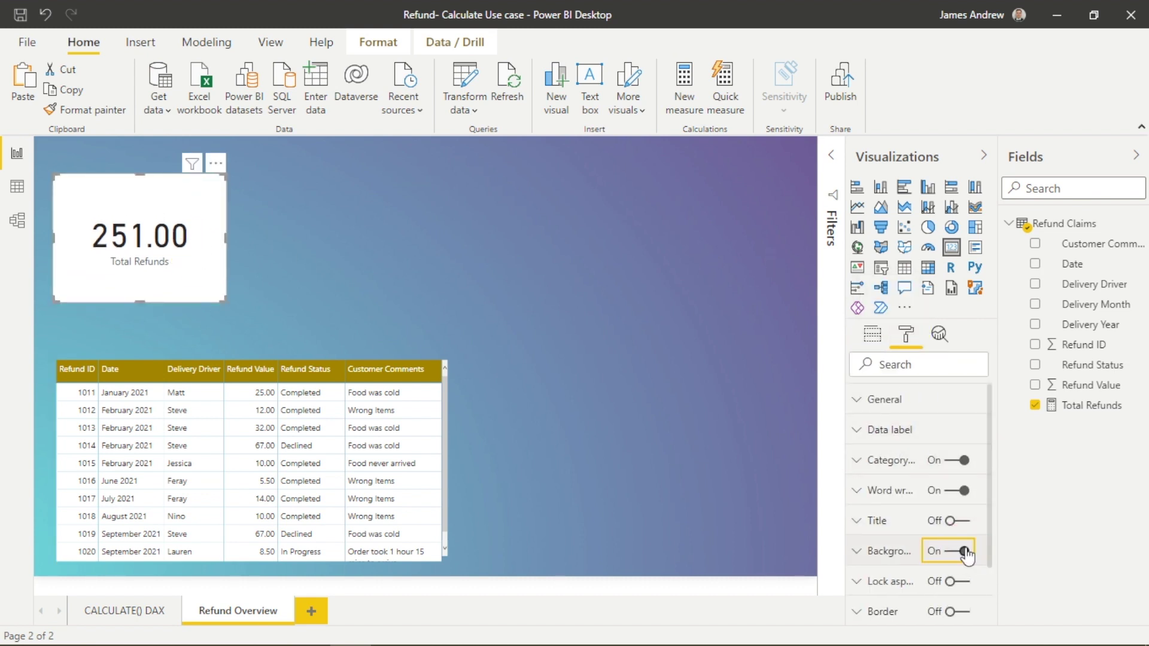
{"action": "left_click", "coordinate": [877, 338]}
{"action": "left_click", "coordinate": [906, 334]}
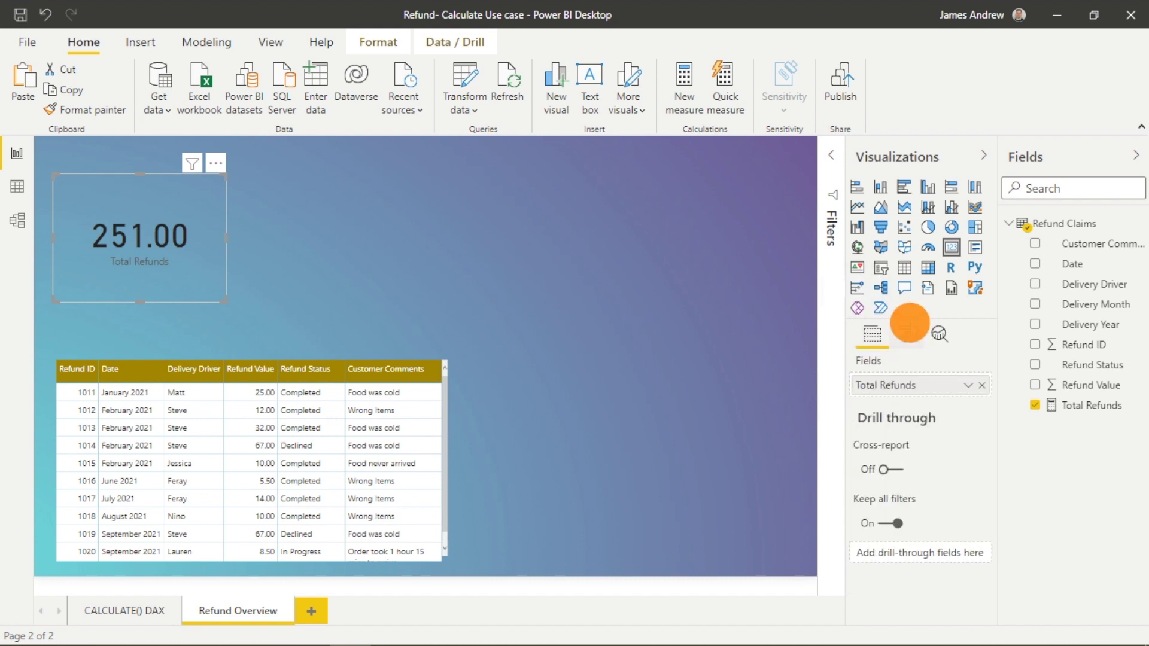
{"action": "left_click", "coordinate": [862, 431]}
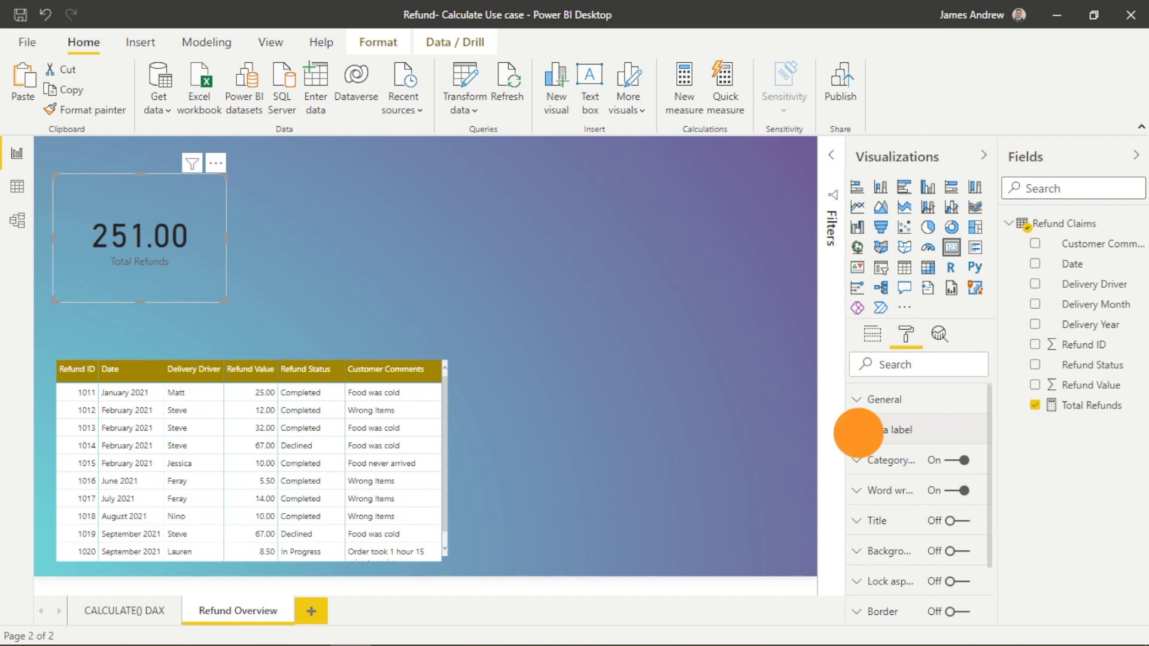
{"action": "left_click", "coordinate": [894, 481]}
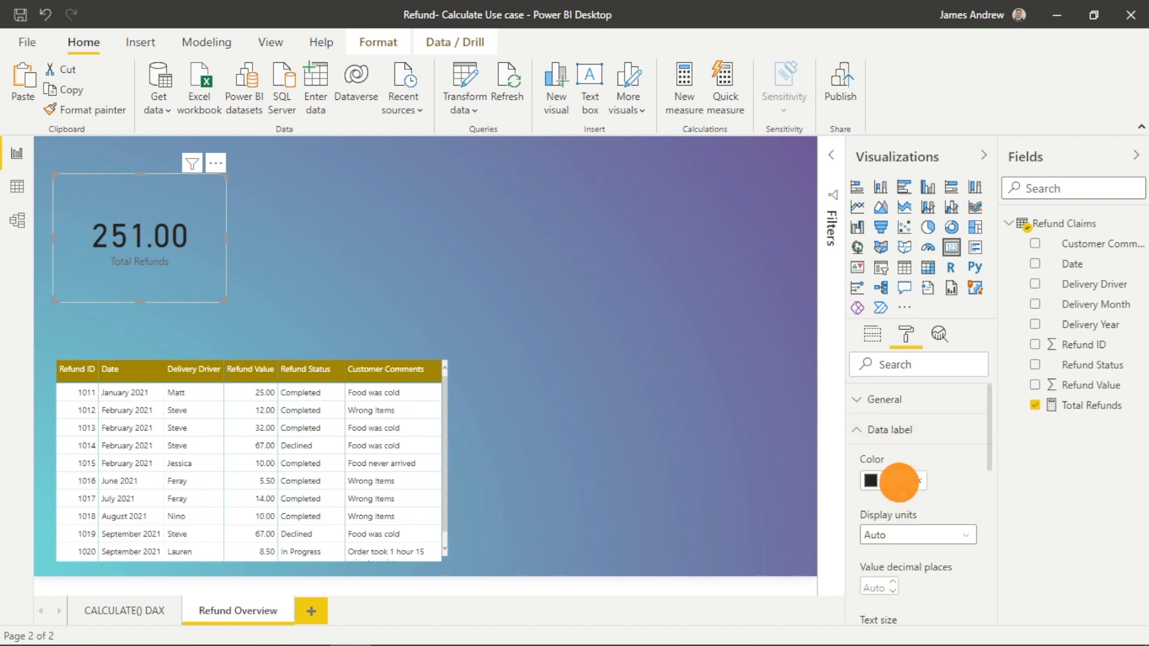
{"action": "left_click", "coordinate": [937, 405]}
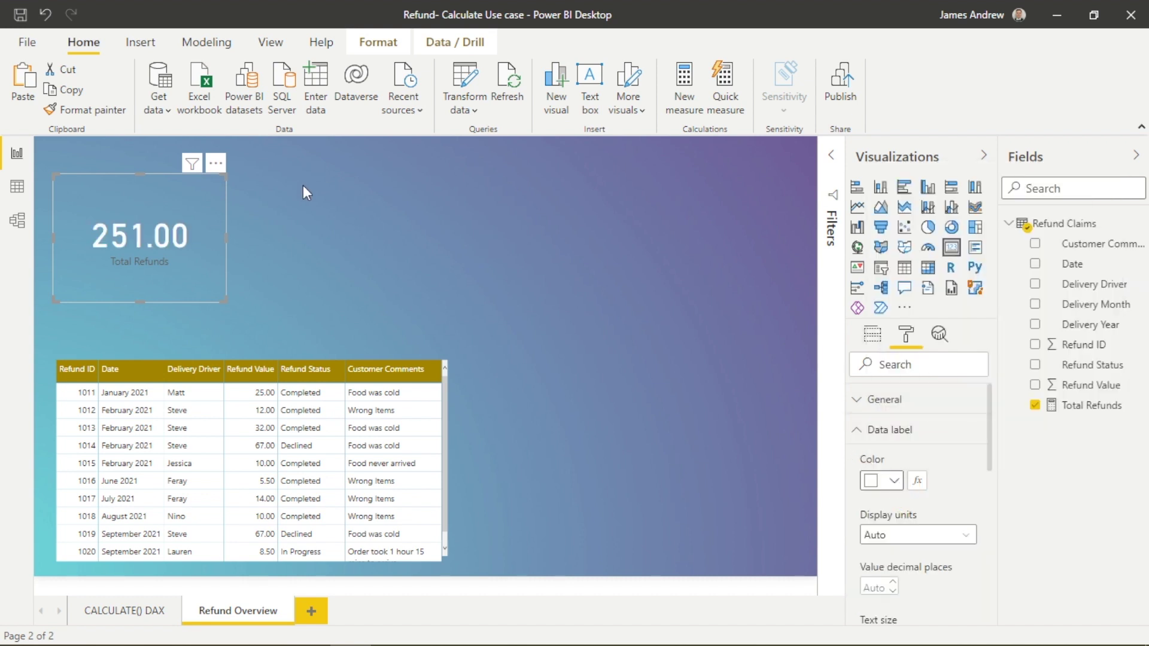
{"action": "left_click", "coordinate": [278, 239]}
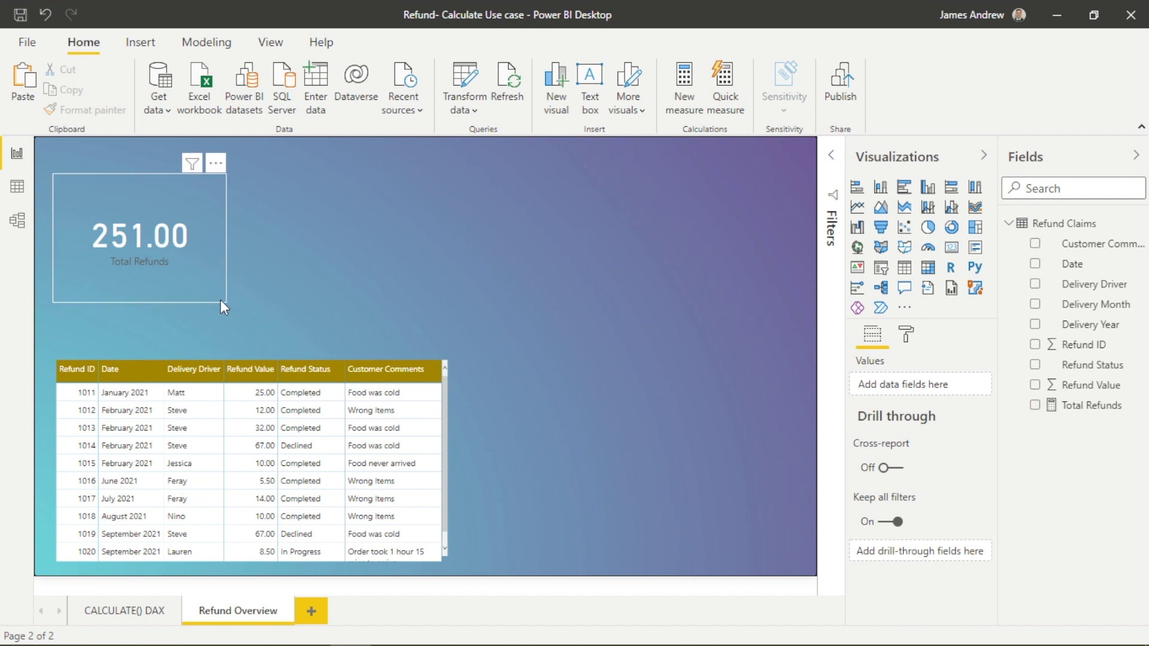
Shrink the Total Refunds card slightly and extend the refund table upward so all its rows fit.
{"action": "left_click_drag", "start_coordinate": [221, 300], "coordinate": [186, 268]}
{"action": "left_click", "coordinate": [239, 252]}
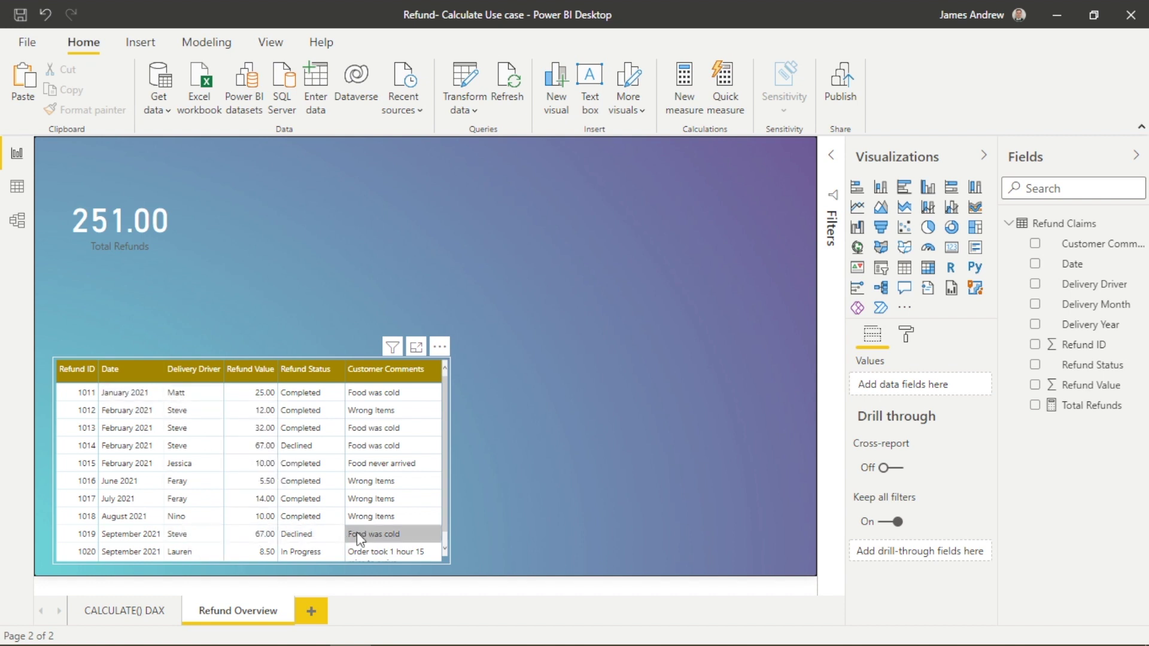
{"action": "scroll", "coordinate": [363, 535], "scroll_direction": "down", "scroll_amount": 1}
{"action": "scroll", "coordinate": [363, 533], "scroll_direction": "up", "scroll_amount": 1}
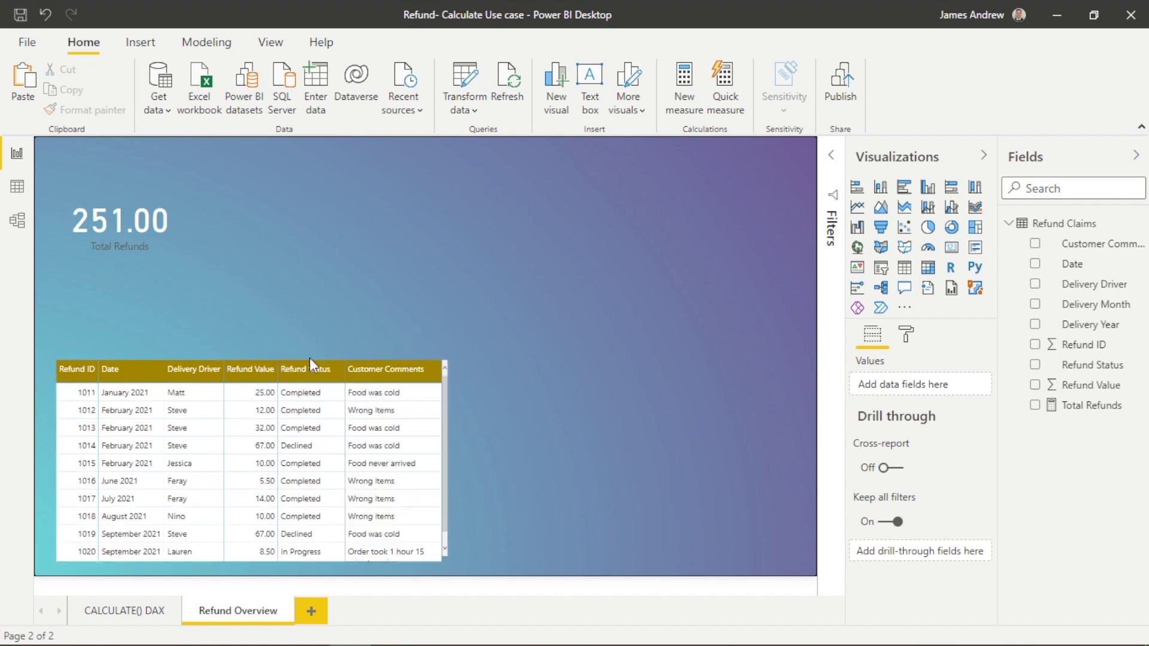
{"action": "left_click", "coordinate": [239, 357]}
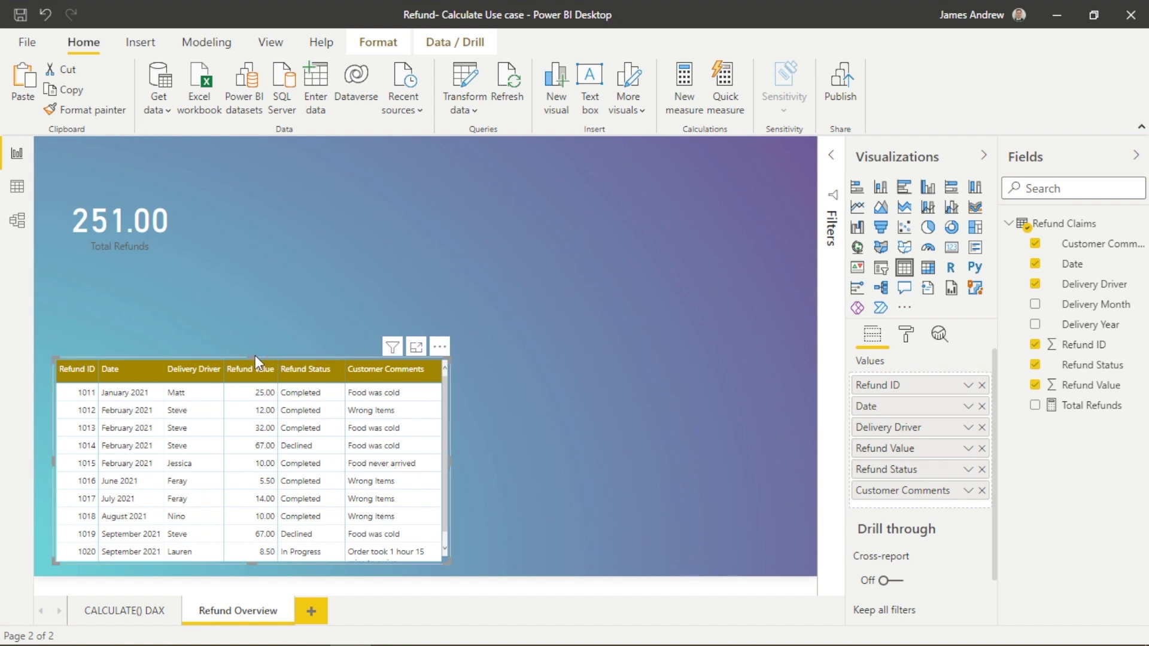
{"action": "left_click_drag", "start_coordinate": [255, 355], "coordinate": [250, 330]}
{"action": "left_click", "coordinate": [561, 463]}
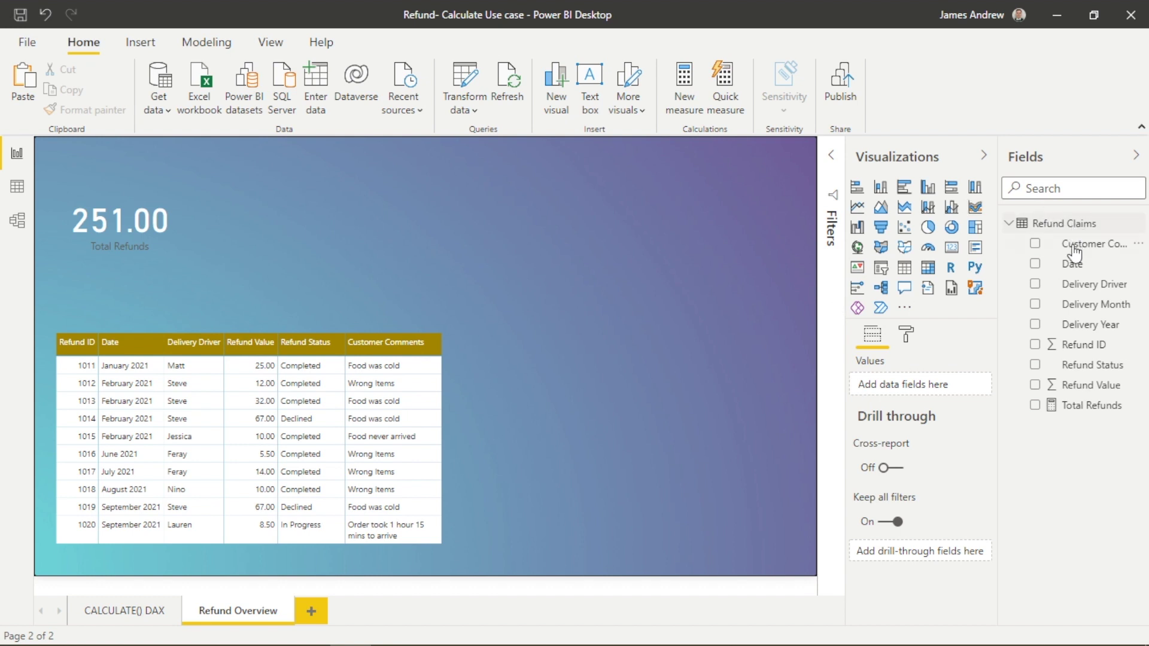
Add another measure to the Refund Claims table, named after the most frequent delivery driver in possessive form followed by Refunds.
{"action": "left_click", "coordinate": [1137, 226]}
{"action": "key", "text": "Escape"}
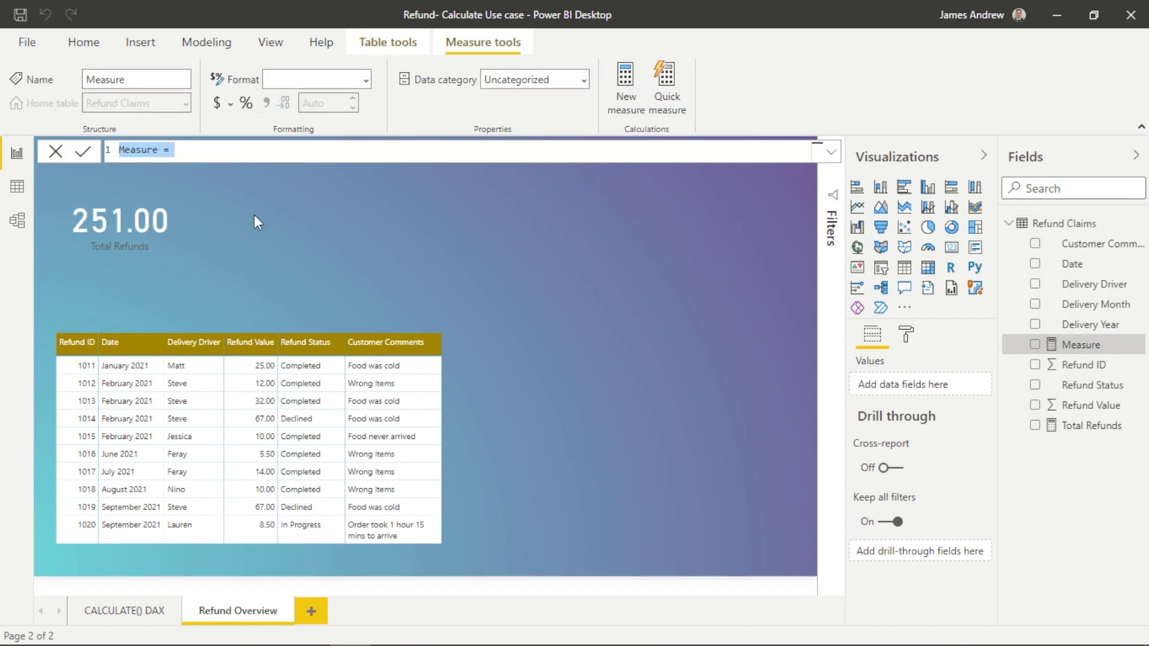
{"action": "left_click", "coordinate": [162, 148]}
{"action": "key", "text": "BackSpace"}
{"action": "key", "text": "BackSpace"}
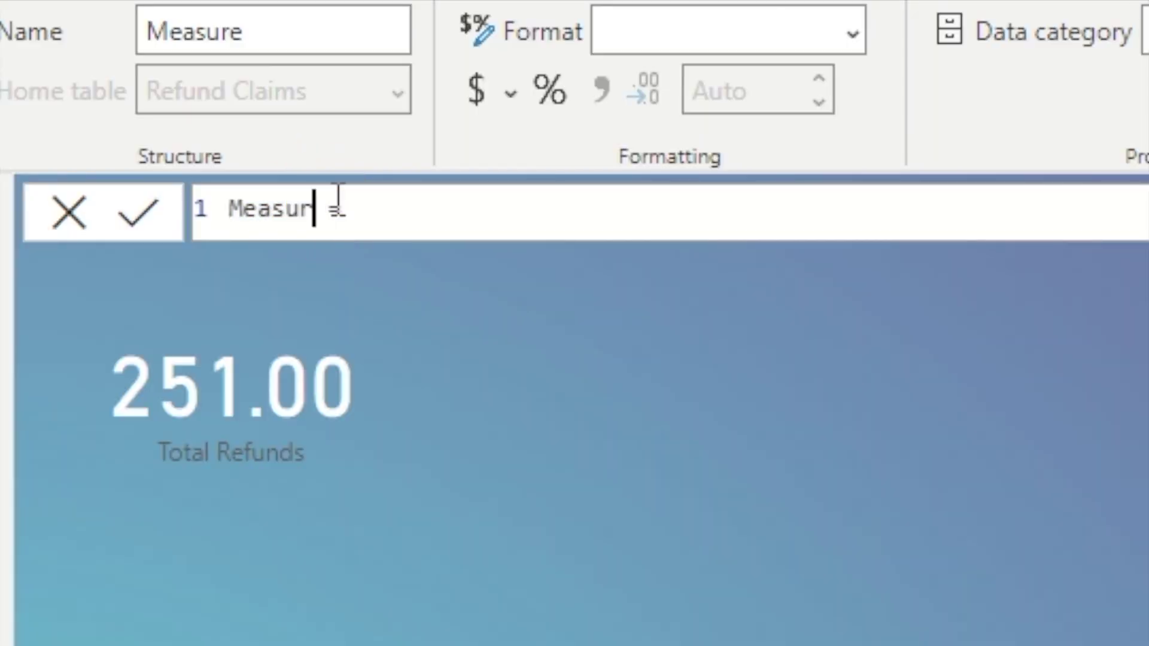
{"action": "key", "text": "BackSpace"}
{"action": "key", "text": "BackSpace"}
{"action": "key", "text": "BackSpace"}
{"action": "key", "text": "BackSpace"}
{"action": "key", "text": "BackSpace"}
{"action": "type", "text": "Steve's Refunds"}
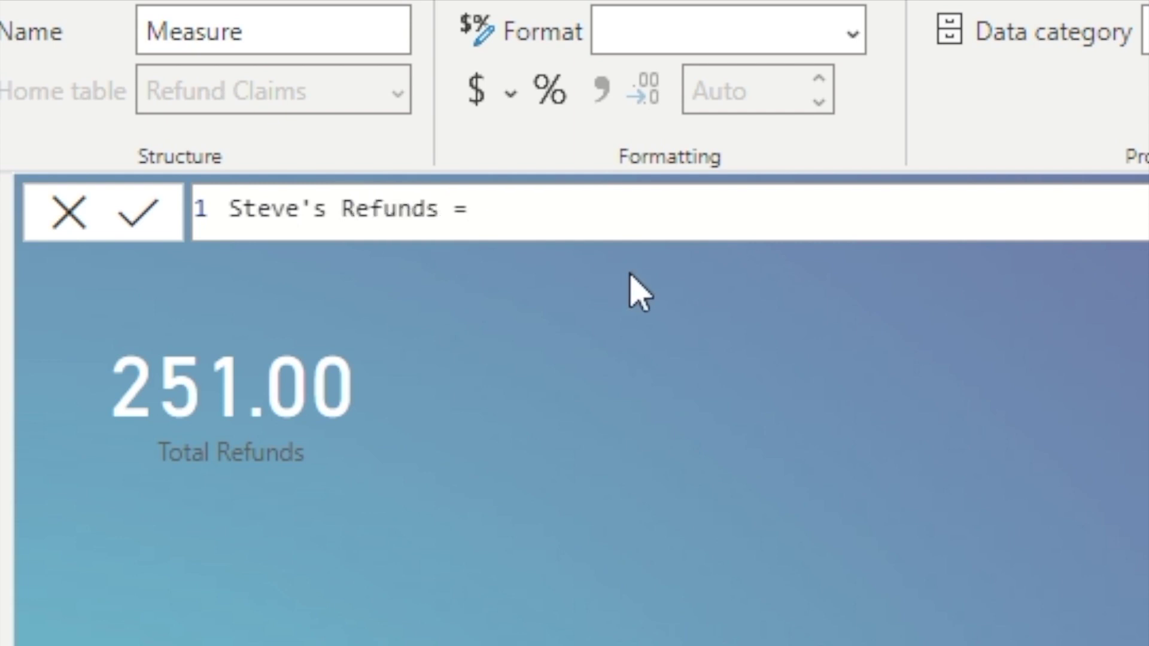
Begin the new measure's formula with CALCULATE, using [Total Refunds] on its own line as the expression.
{"action": "left_click", "coordinate": [612, 209]}
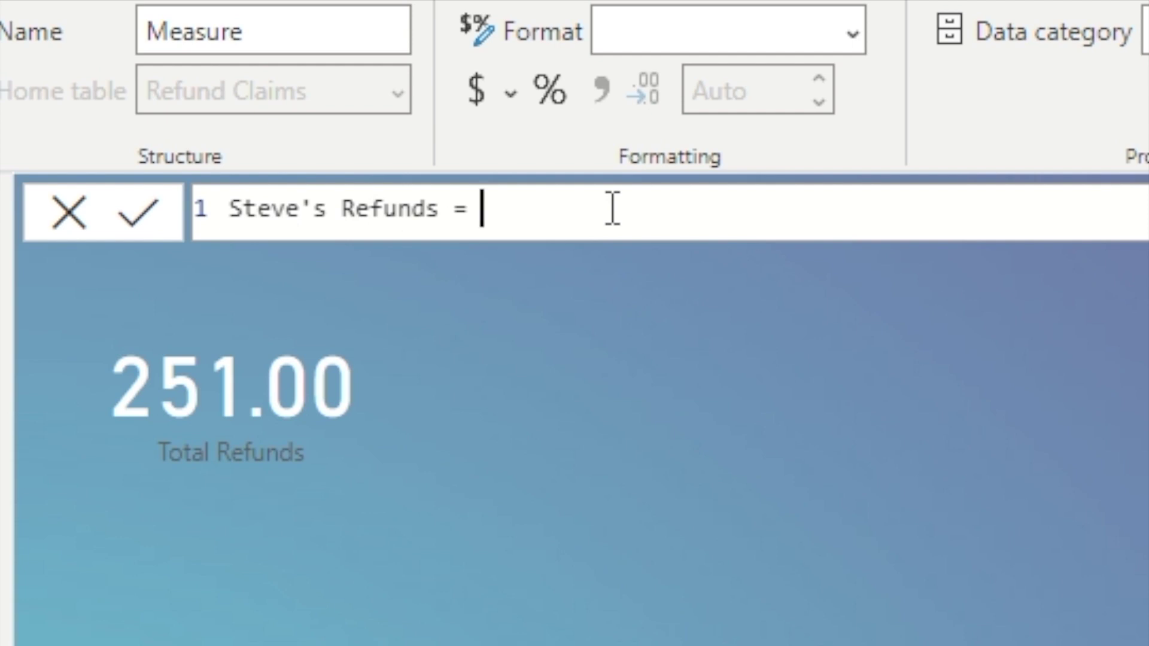
{"action": "type", "text": "Calculate"}
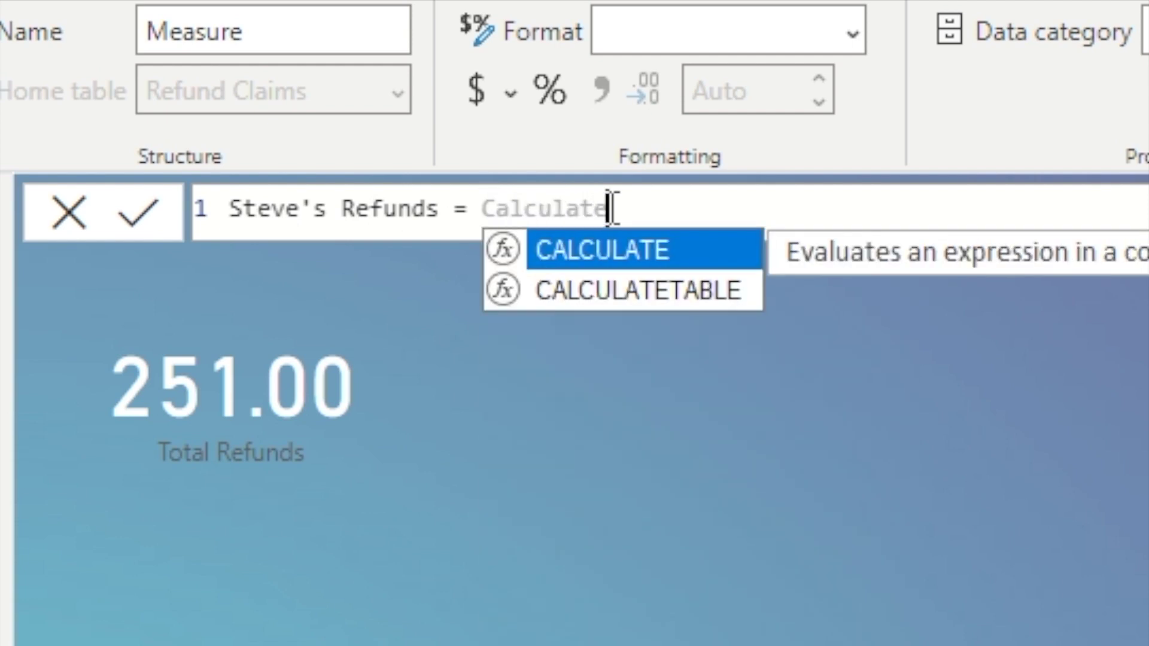
{"action": "type", "text": "("}
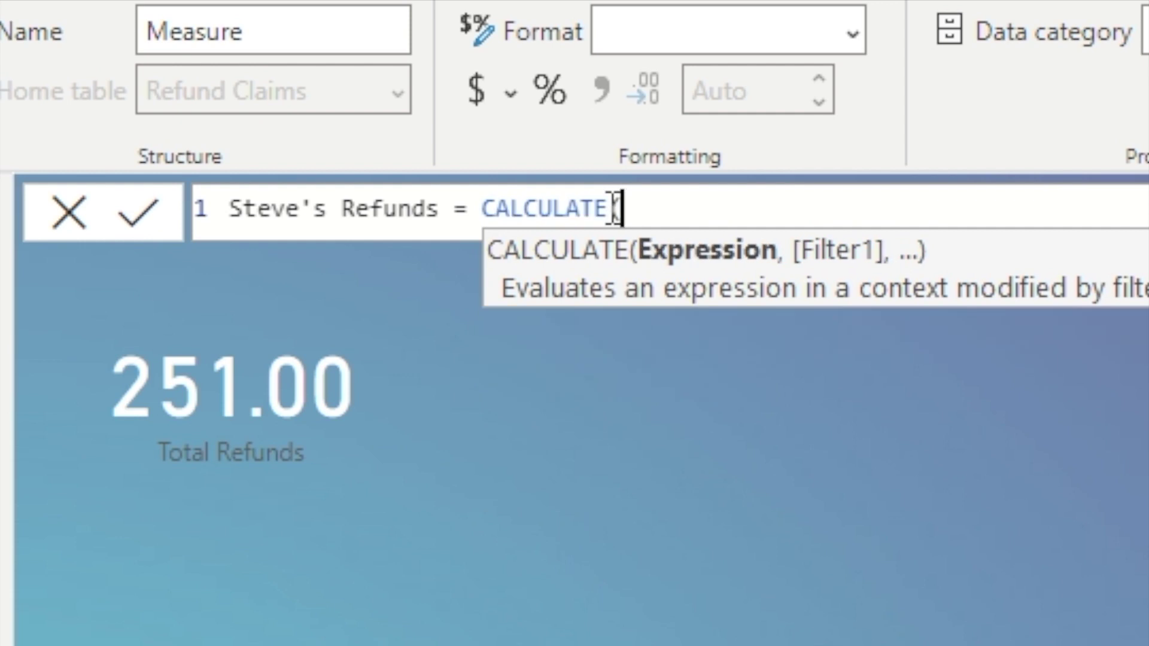
{"action": "key", "text": "shift+Return"}
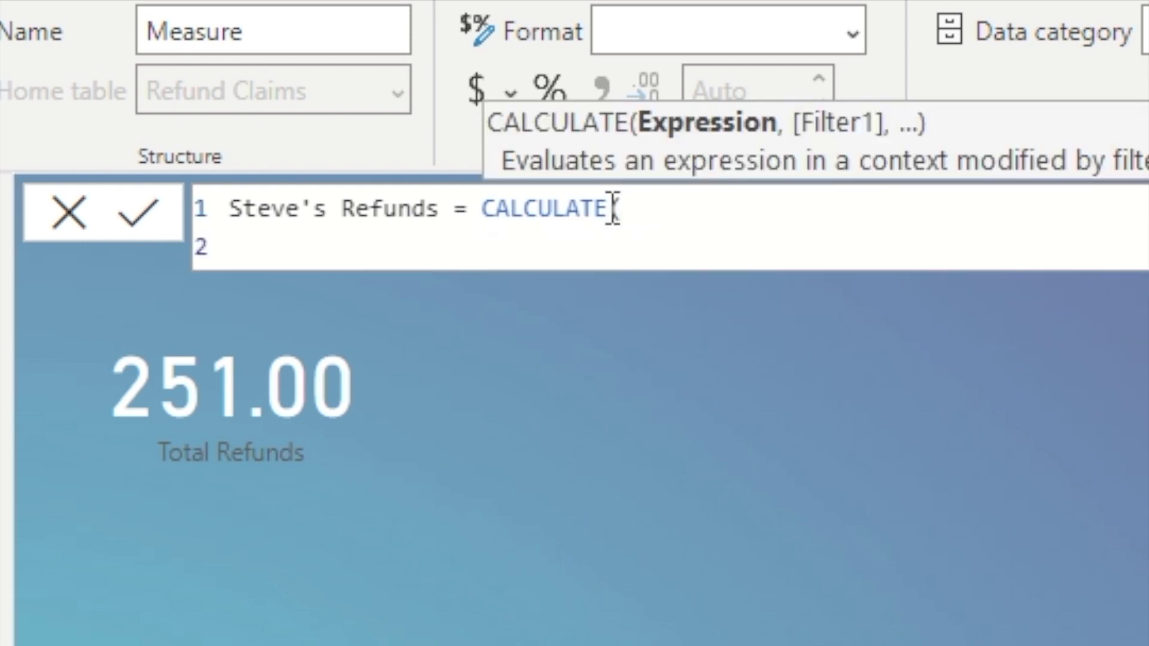
{"action": "type", "text": "tot"}
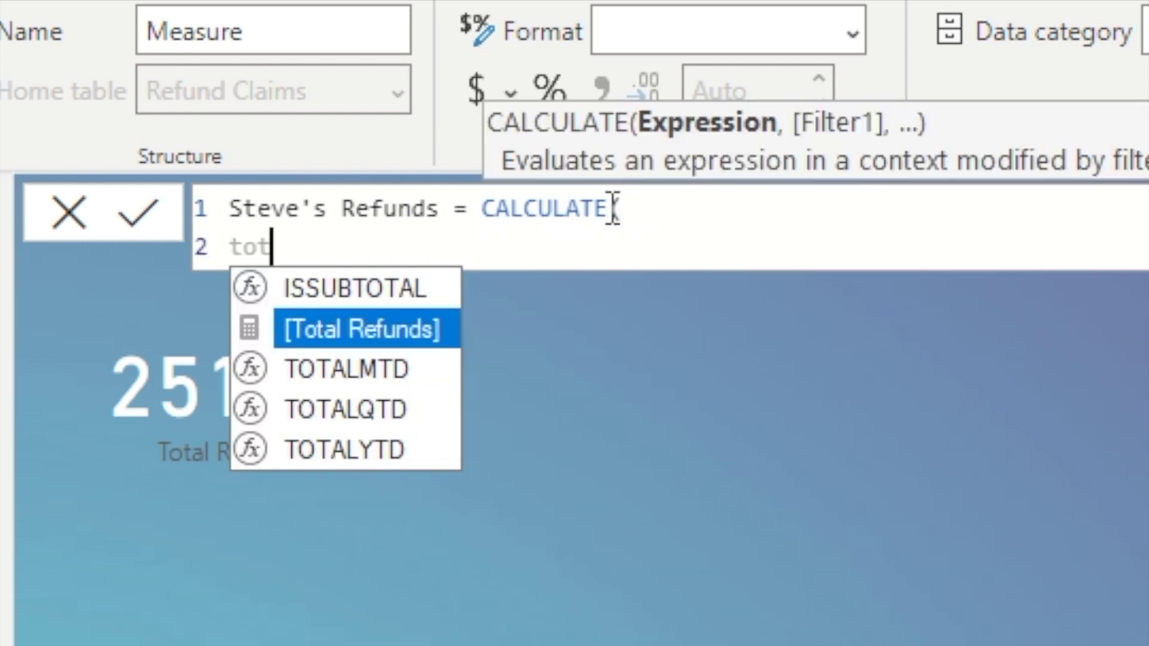
{"action": "key", "text": "Tab"}
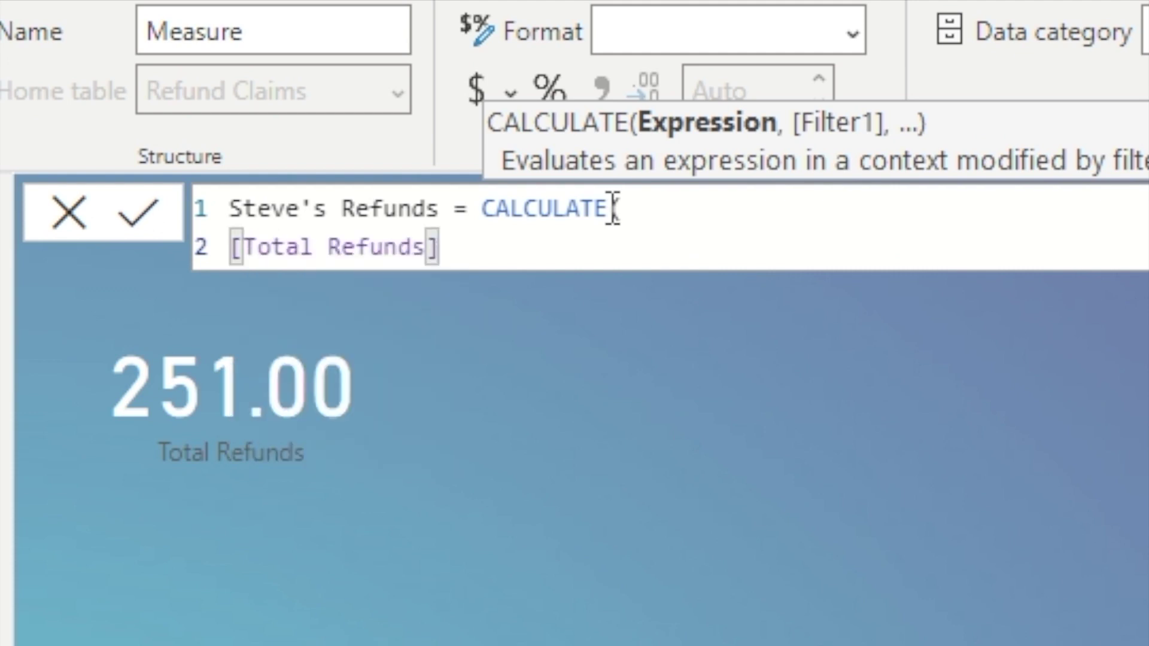
{"action": "type", "text": ","}
{"action": "key", "text": "shift+Return"}
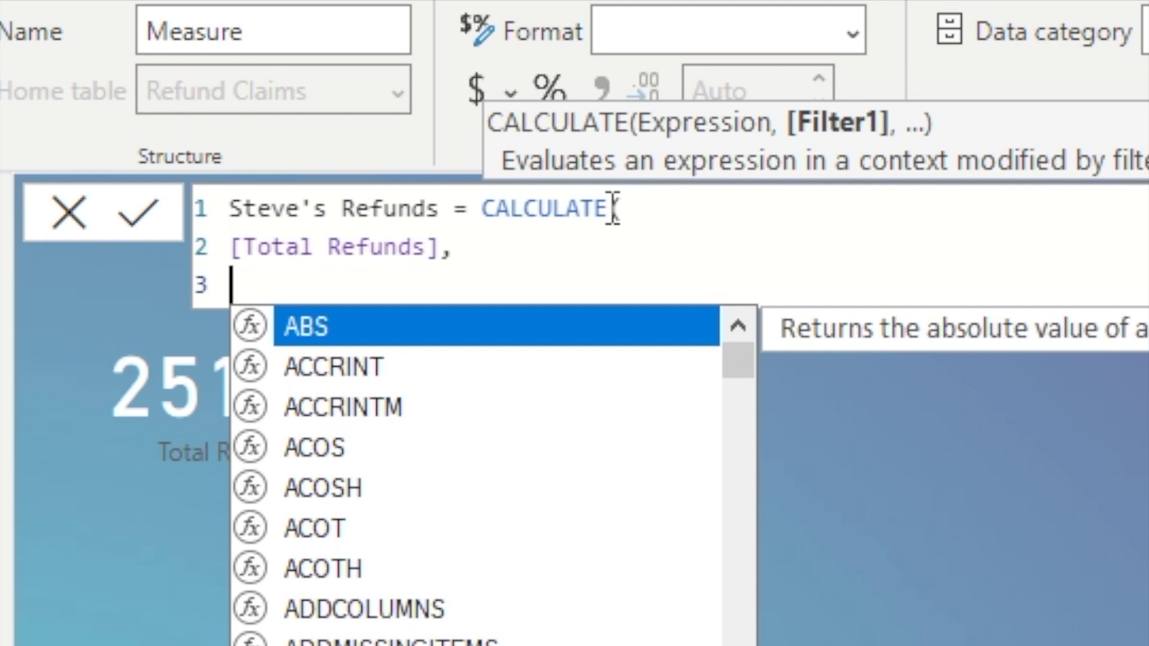
Add a FILTER argument whose table is ALL over 'Refund Claims'[Delivery Driver], keeping each part on its own line.
{"action": "type", "text": "Filter"}
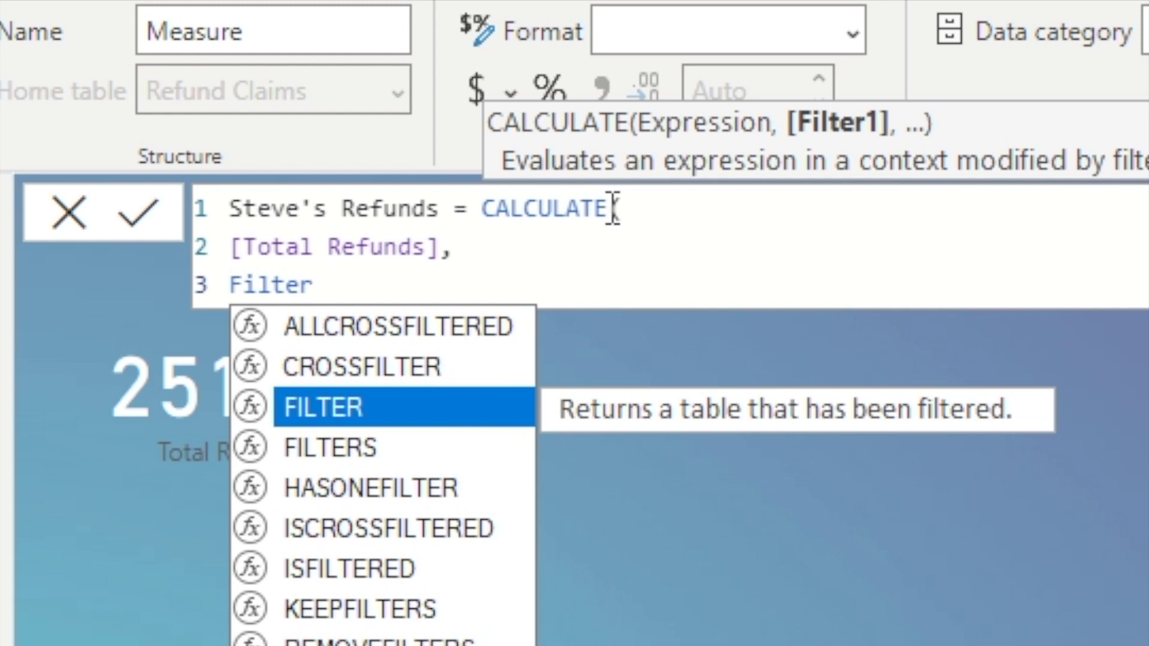
{"action": "key", "text": "Tab"}
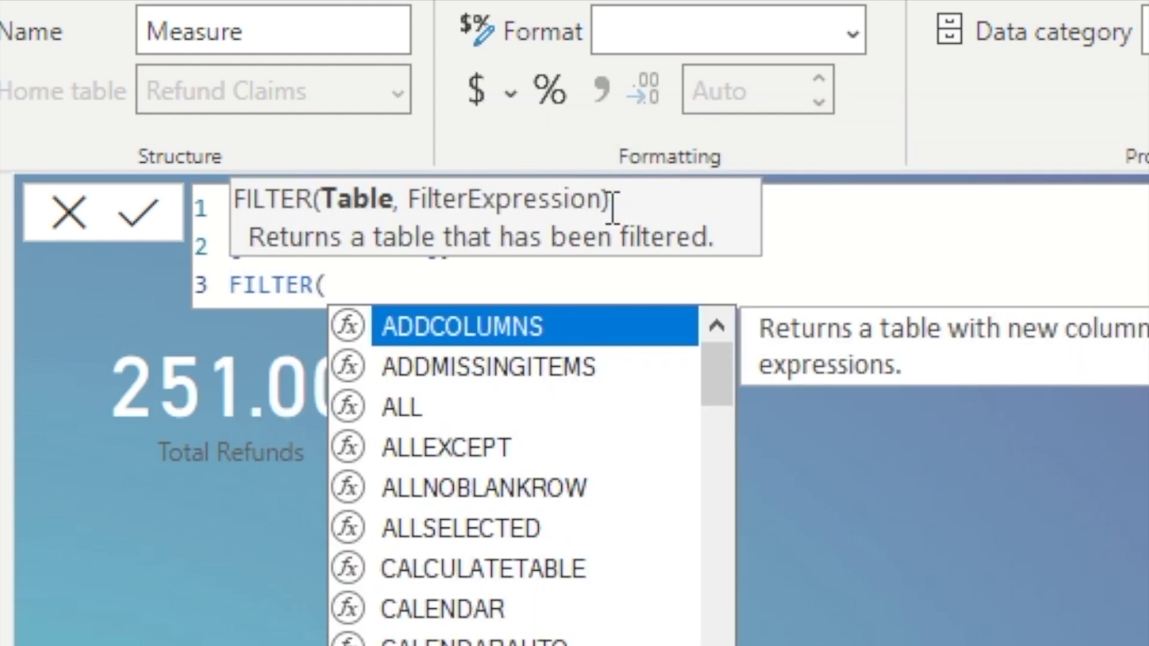
{"action": "key", "text": "shift+Return"}
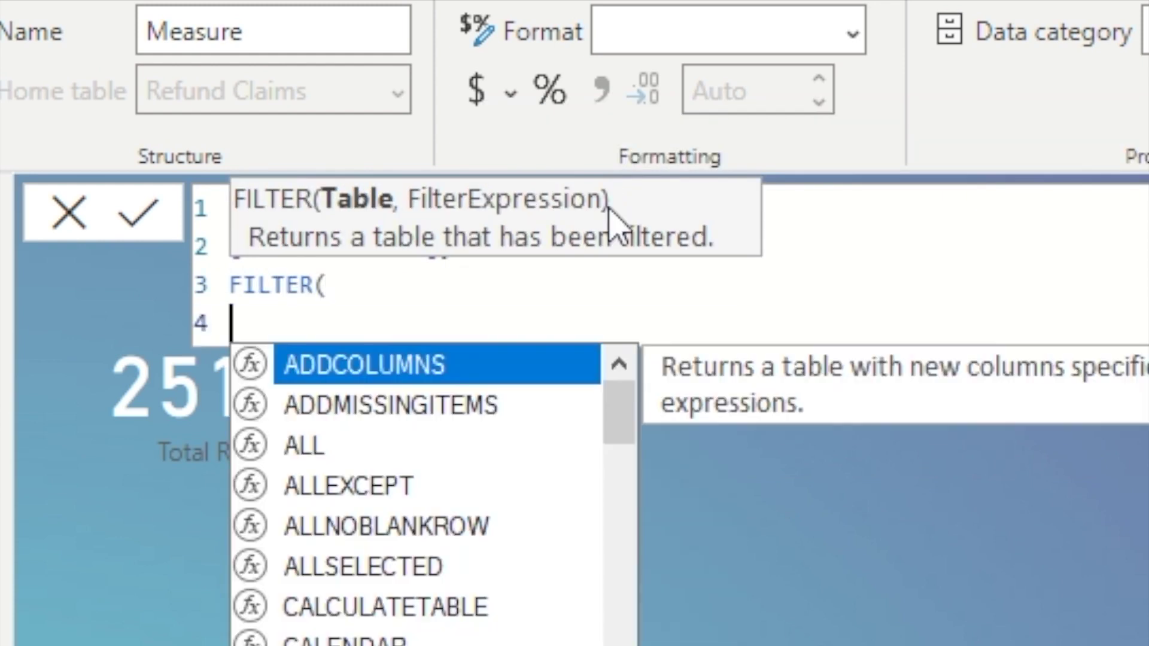
{"action": "key", "text": "Down"}
{"action": "key", "text": "Down"}
{"action": "key", "text": "Tab"}
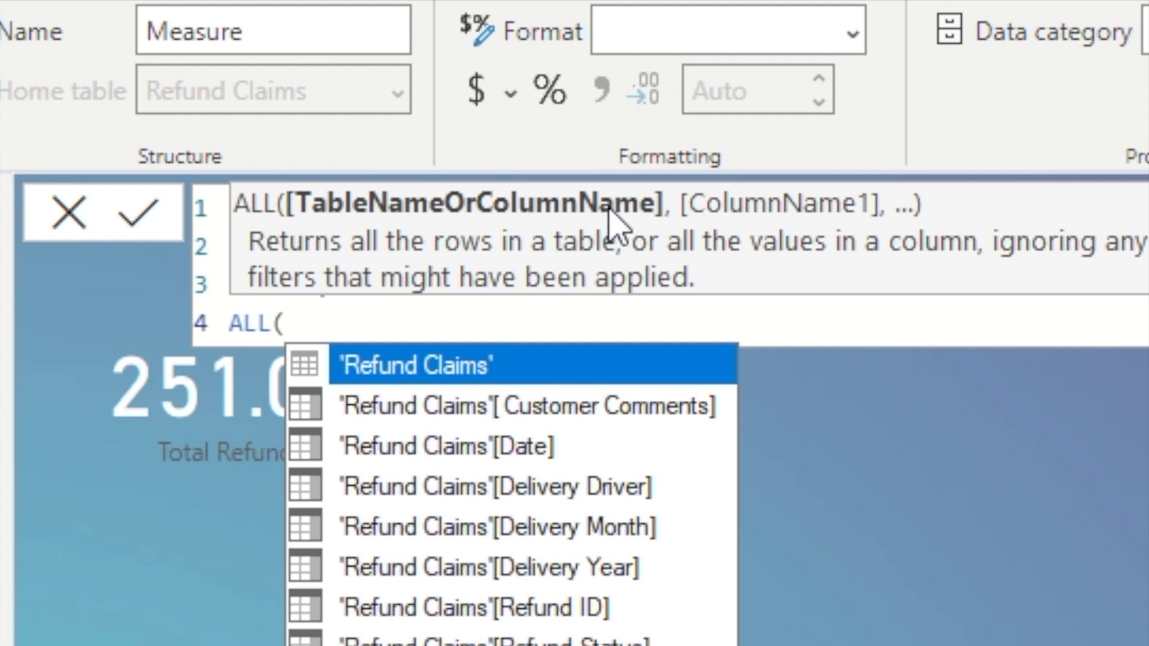
{"action": "key", "text": "shift+Return"}
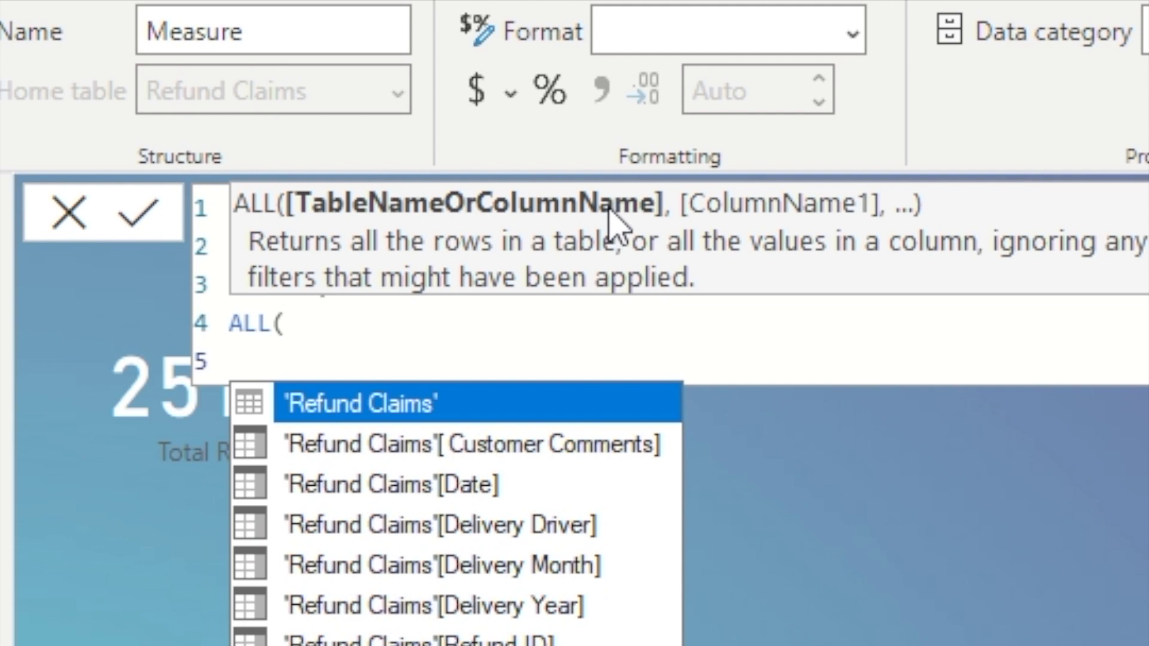
{"action": "double_click", "coordinate": [365, 524]}
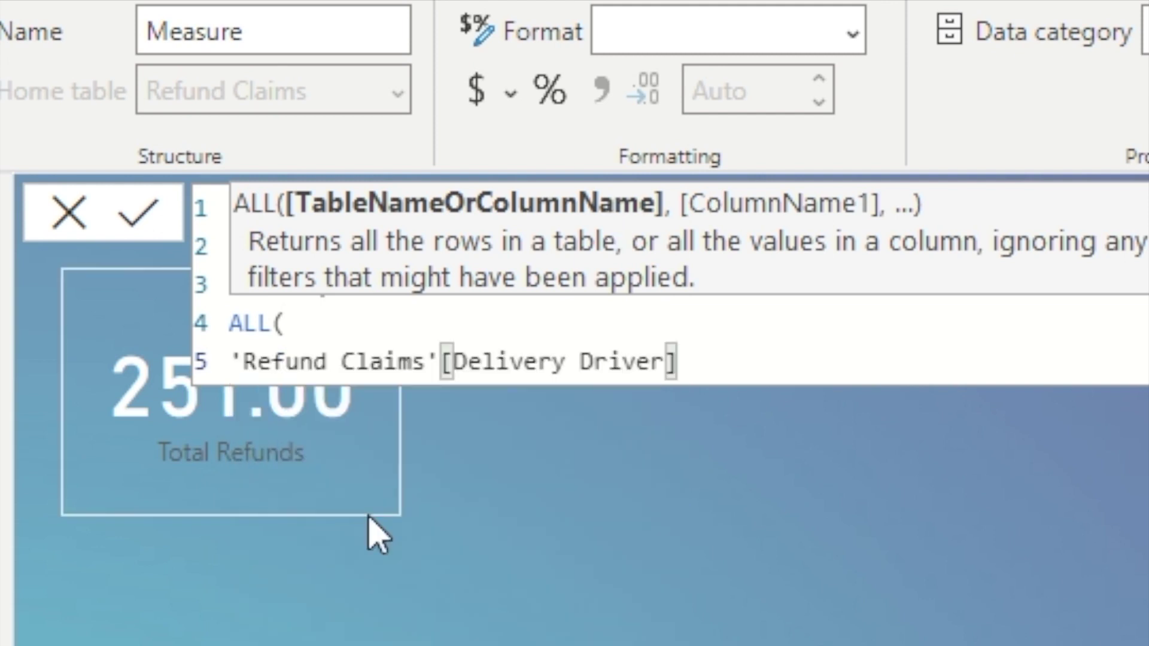
{"action": "type", "text": ","}
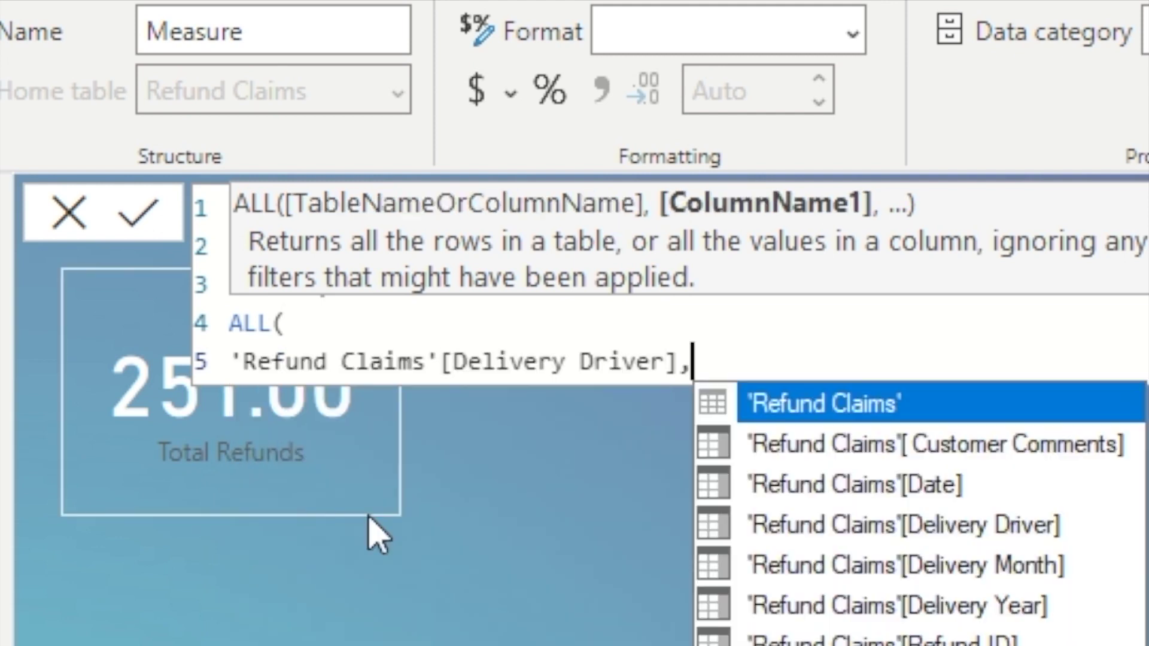
{"action": "key", "text": "shift+Return"}
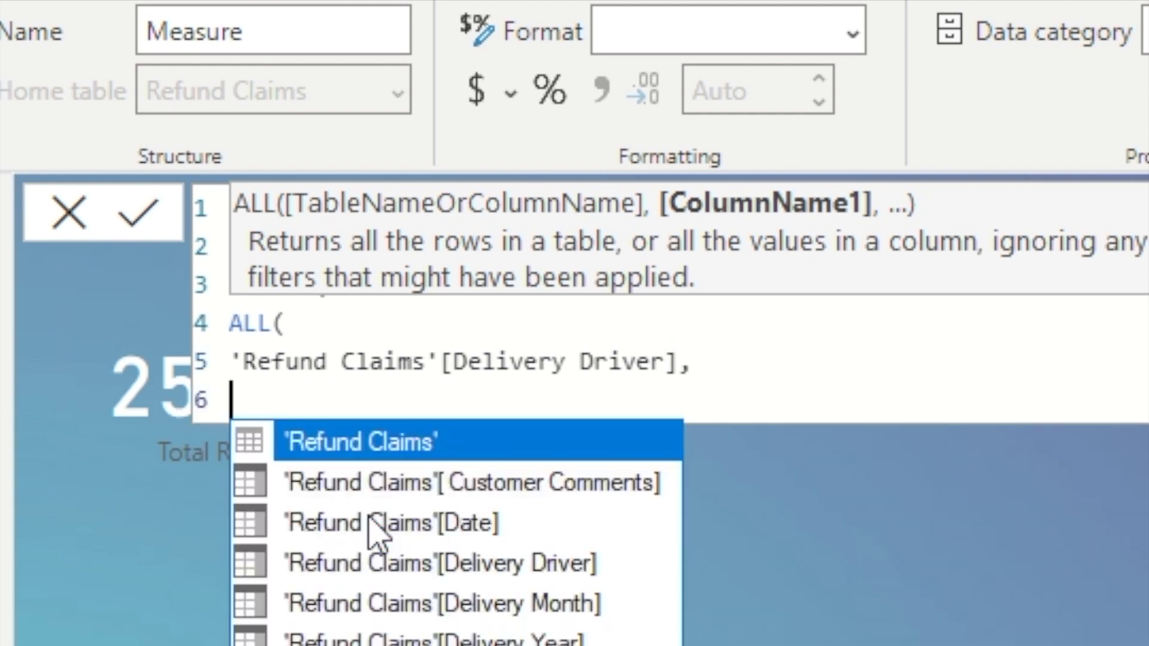
Add the condition that 'Refund Claims'[Delivery Driver] equals the most frequent driver's name, with two closing parentheses on separate lines below.
{"action": "key", "text": "Down"}
{"action": "key", "text": "Down"}
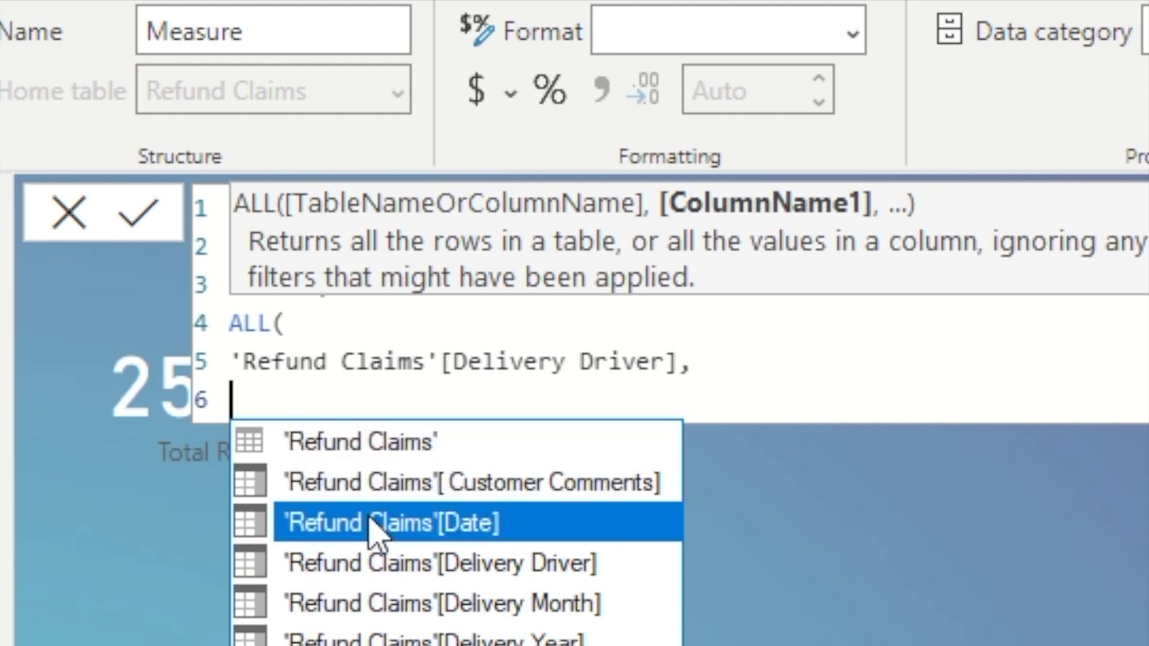
{"action": "key", "text": "Down"}
{"action": "key", "text": "Down"}
{"action": "key", "text": "Down"}
{"action": "key", "text": "Down"}
{"action": "key", "text": "Up"}
{"action": "key", "text": "Up"}
{"action": "key", "text": "Up"}
{"action": "key", "text": "Tab"}
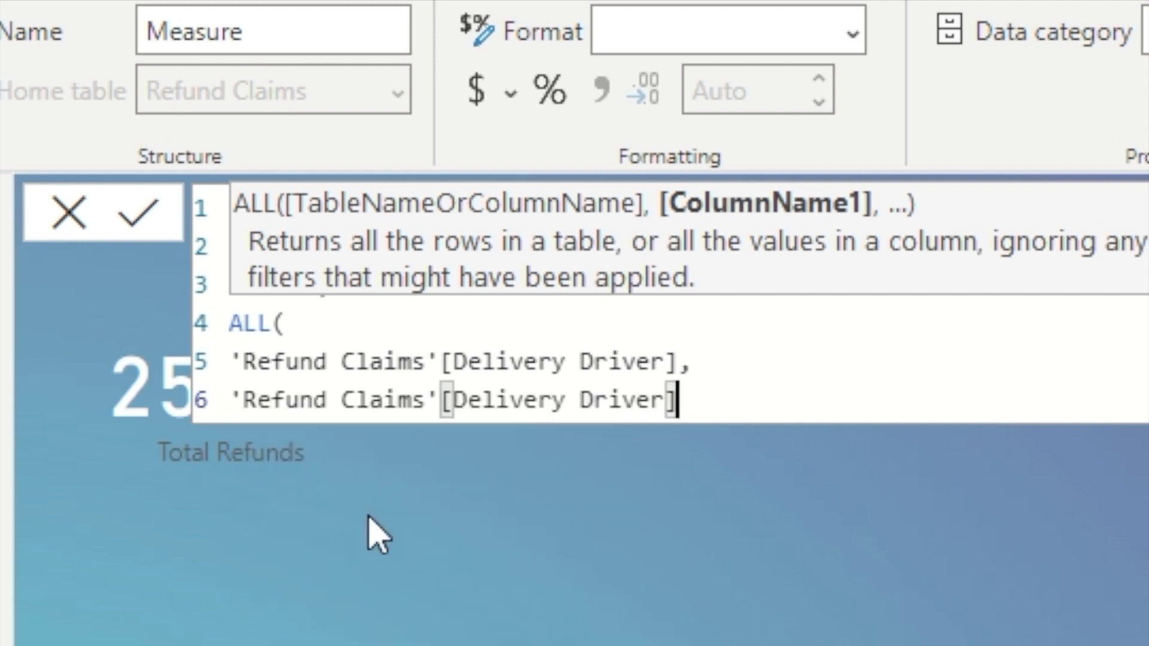
{"action": "type", "text": "="}
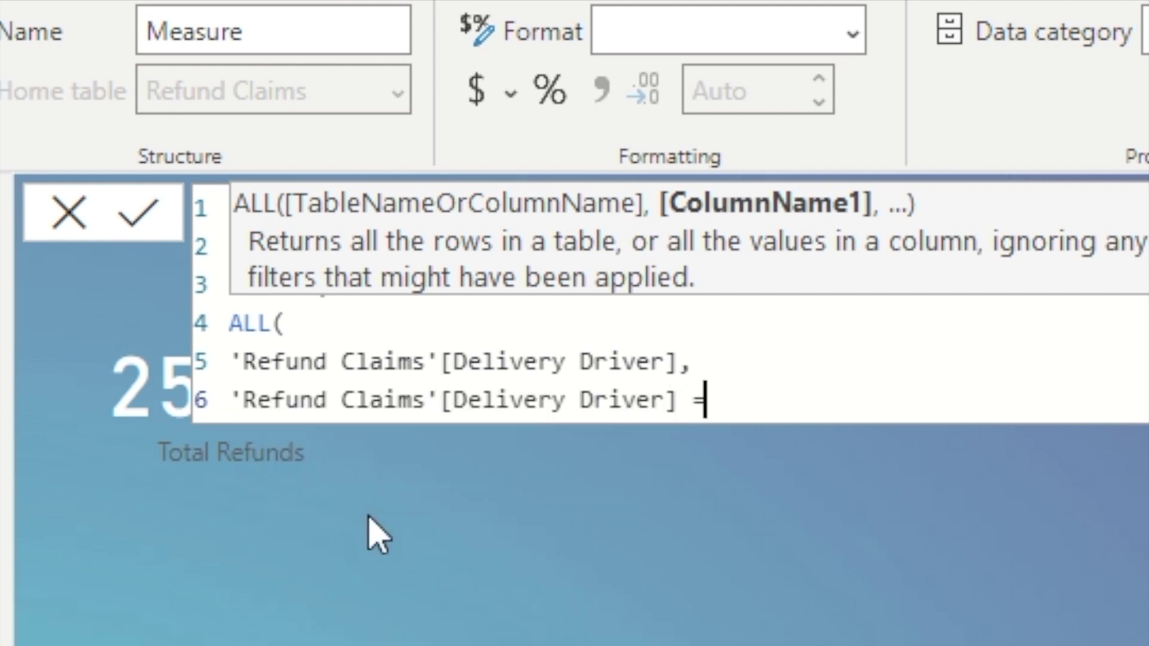
{"action": "type", "text": " \"Steve"}
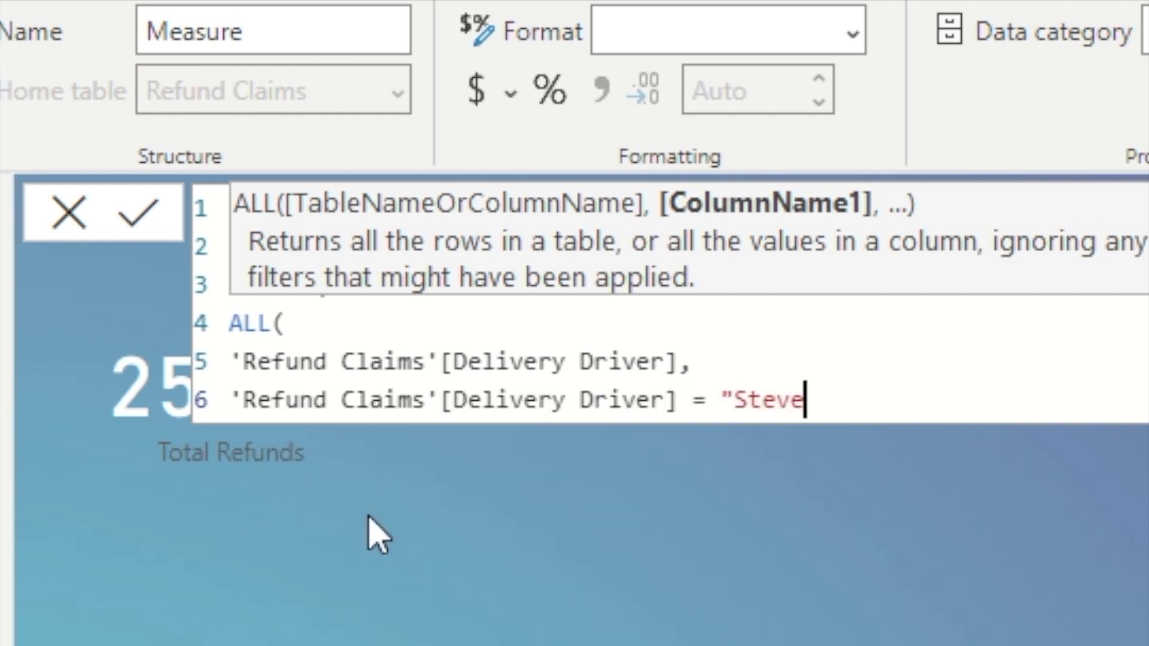
{"action": "type", "text": "\""}
{"action": "key", "text": "shift+Return"}
{"action": "type", "text": ")"}
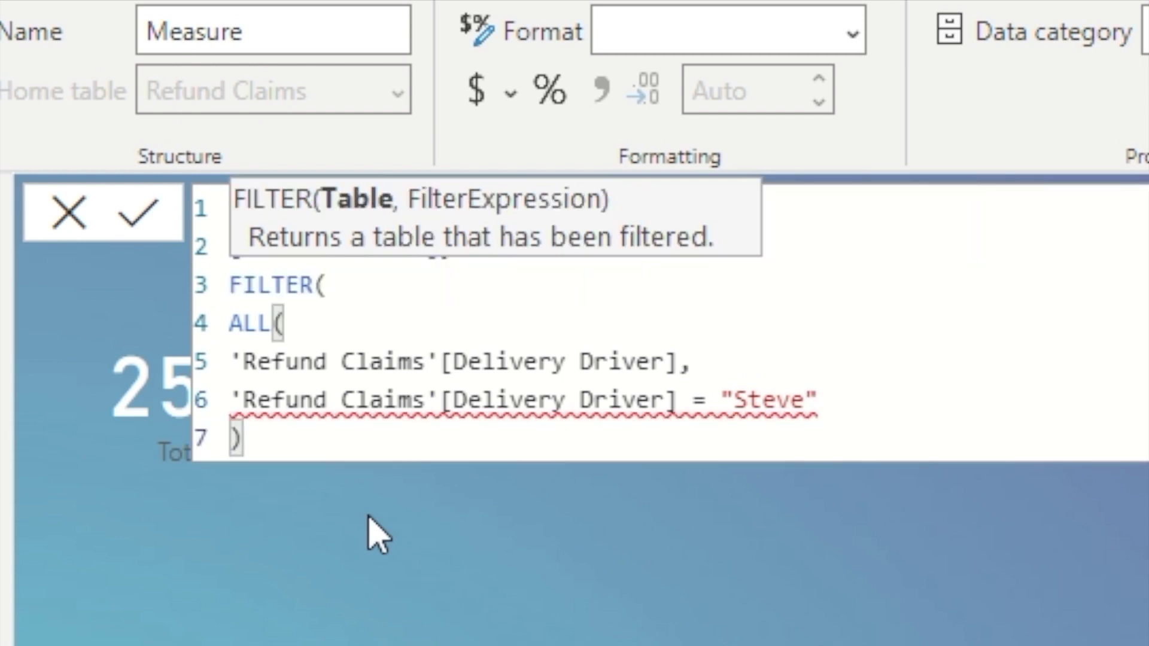
{"action": "key", "text": "shift+Return"}
{"action": "type", "text": ")"}
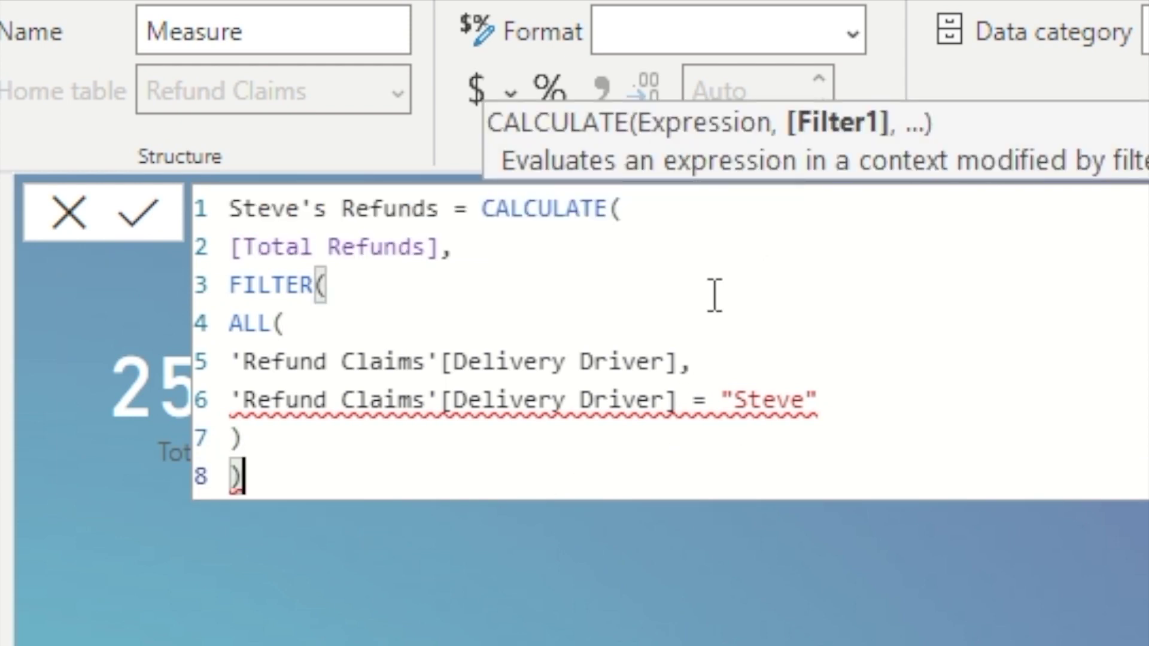
Close the ALL function right after its [Delivery Driver] column and commit the measure.
{"action": "left_click", "coordinate": [682, 359]}
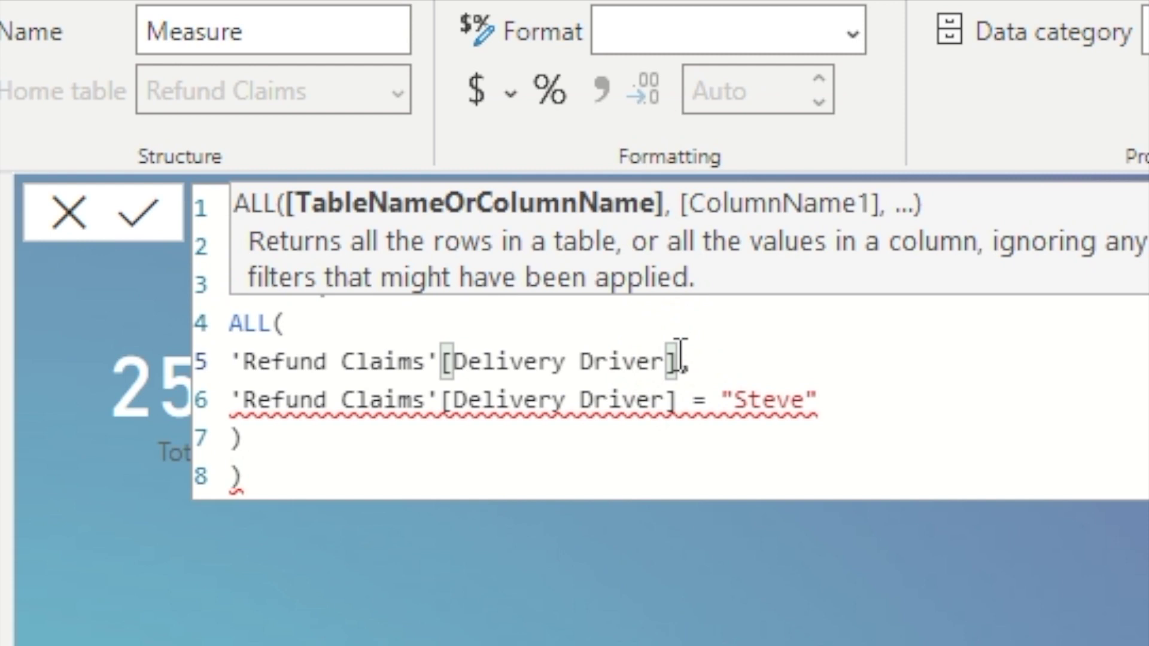
{"action": "type", "text": ")"}
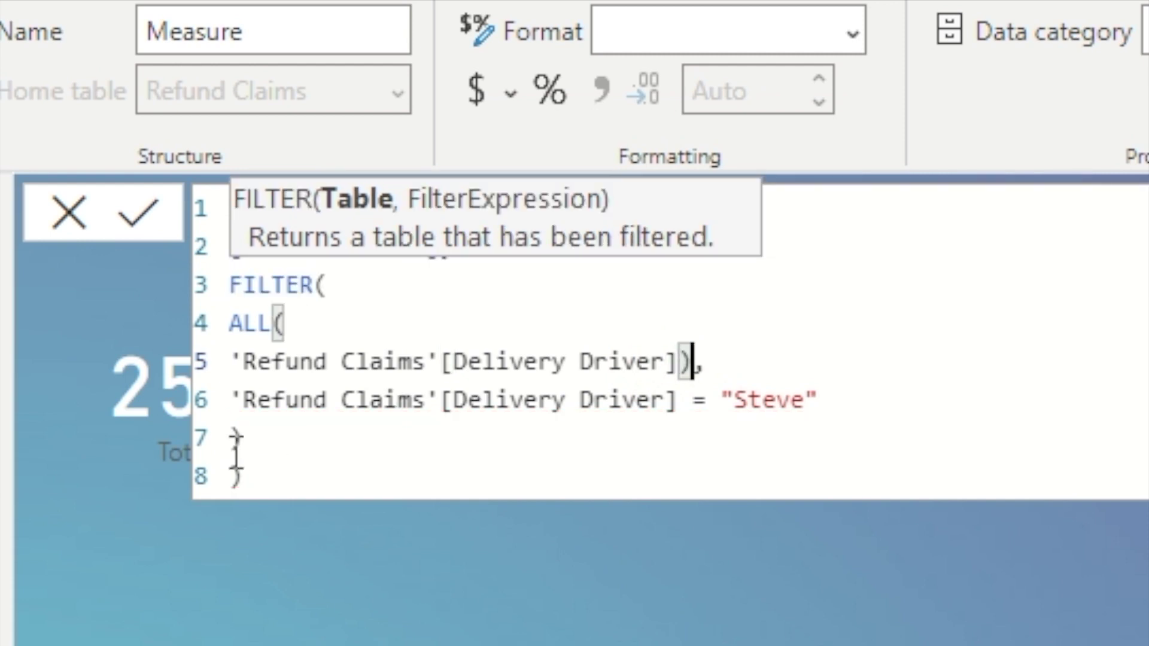
{"action": "left_click", "coordinate": [271, 472]}
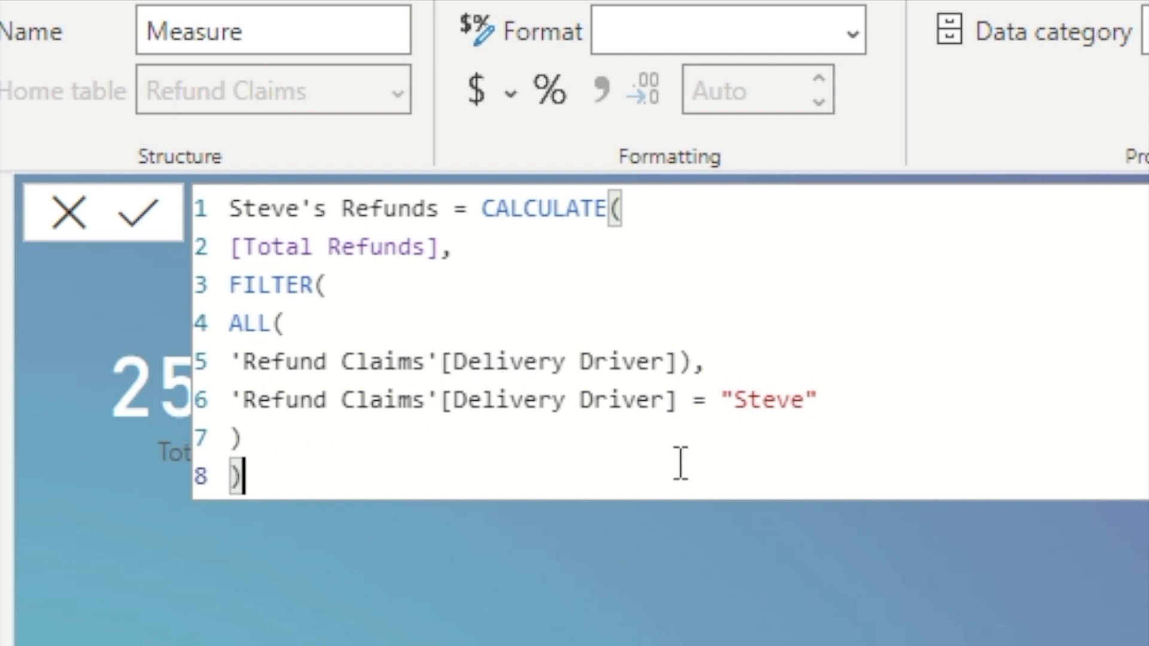
{"action": "left_click", "coordinate": [131, 219]}
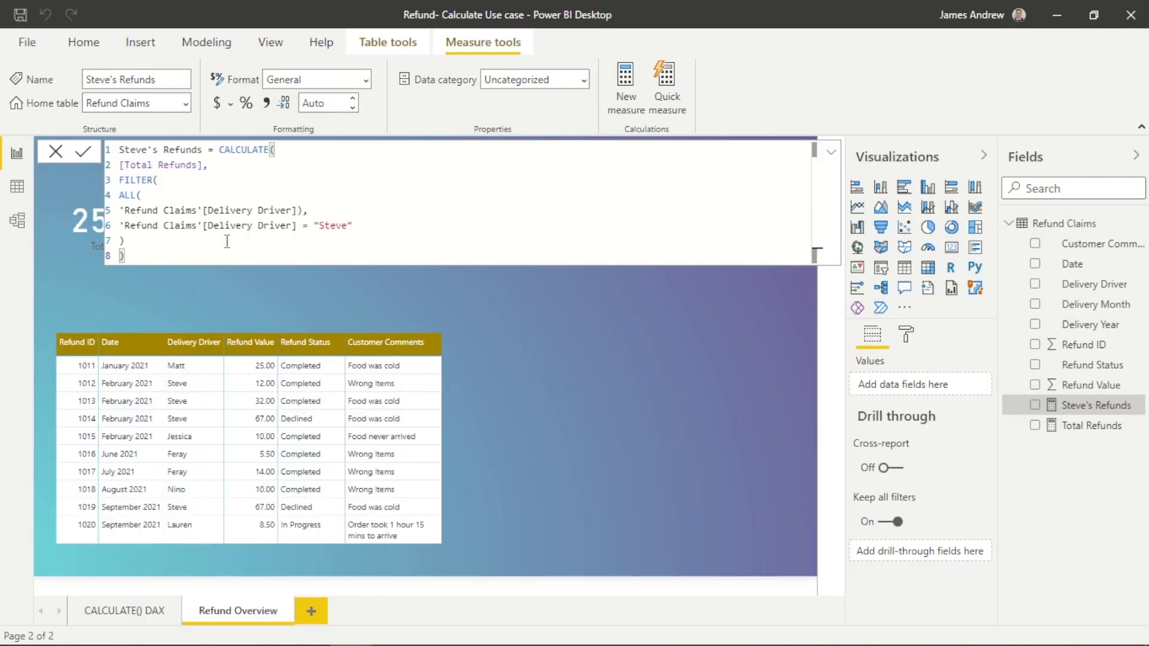
{"action": "left_click", "coordinate": [289, 304]}
{"action": "left_click_drag", "start_coordinate": [1089, 406], "coordinate": [353, 239]}
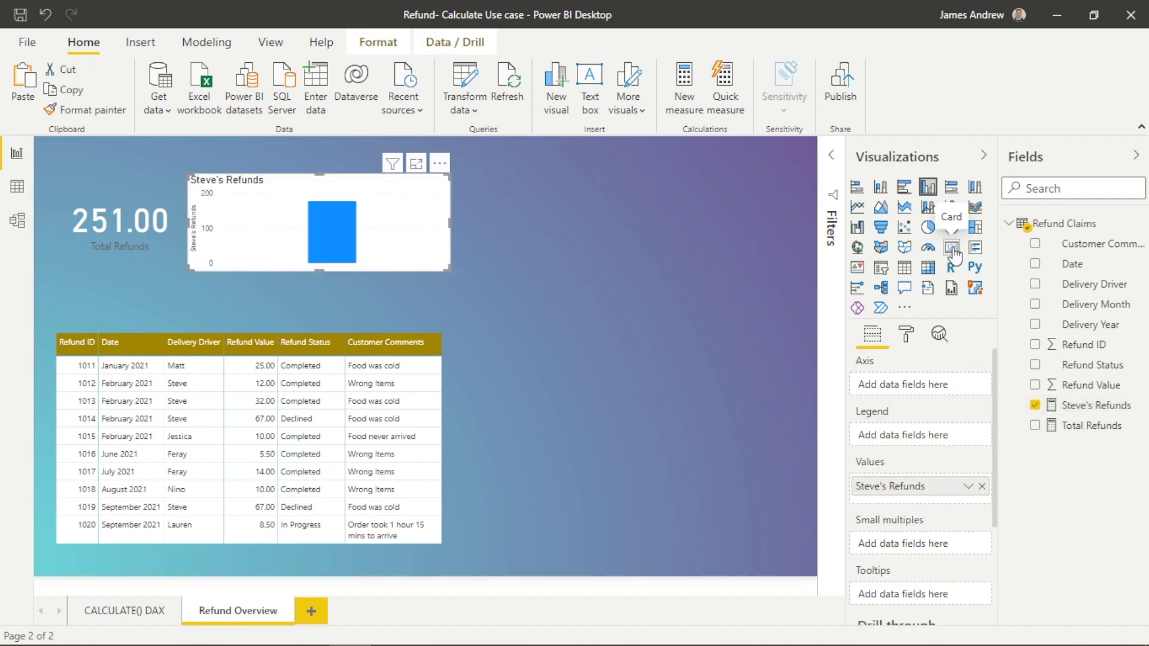
{"action": "left_click", "coordinate": [952, 248]}
{"action": "left_click_drag", "start_coordinate": [448, 269], "coordinate": [453, 245]}
{"action": "left_click", "coordinate": [473, 163]}
{"action": "key", "text": "Escape"}
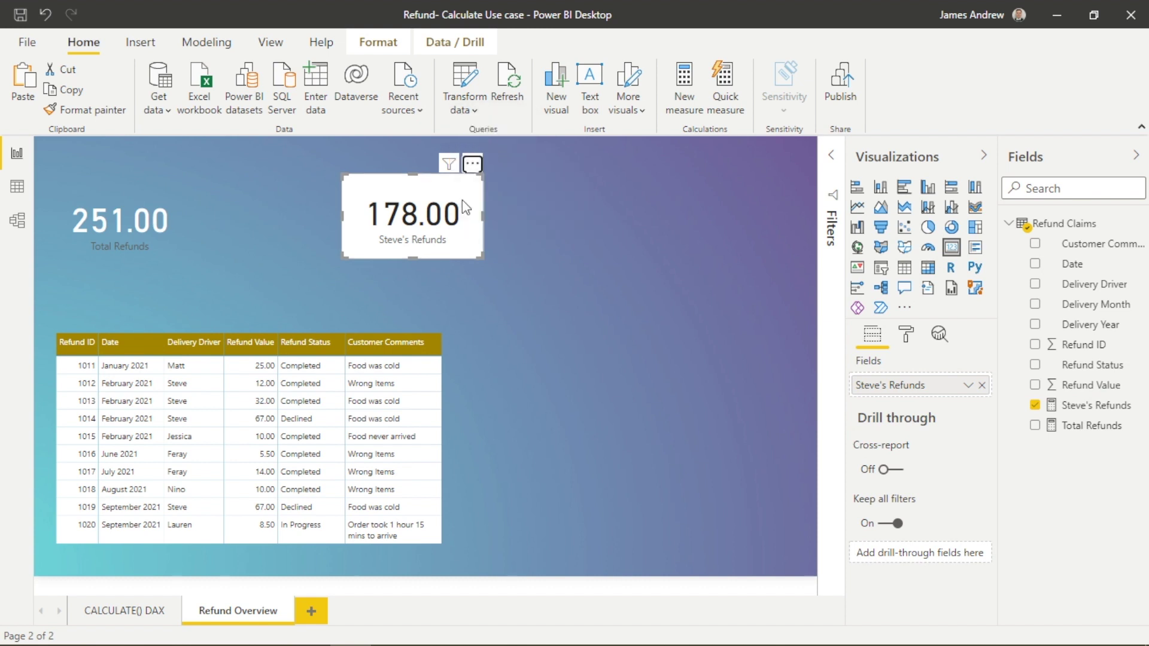
{"action": "key", "text": "Delete"}
Duplicate the Total Refunds card beside the original and replace its field with the driver's refunds measure.
{"action": "left_click", "coordinate": [140, 227]}
{"action": "left_click_drag", "start_coordinate": [140, 227], "coordinate": [295, 220]}
{"action": "left_click", "coordinate": [1035, 426]}
{"action": "left_click", "coordinate": [1036, 406]}
Format the driver's refunds measure as a whole number.
{"action": "left_click", "coordinate": [378, 42]}
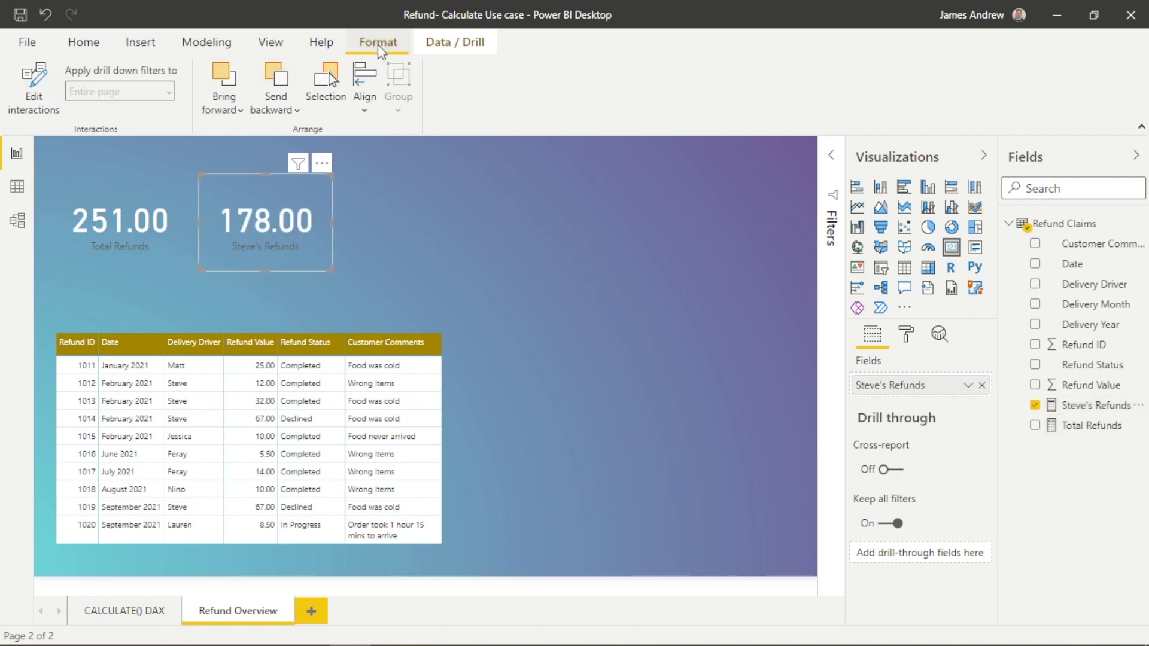
{"action": "left_click", "coordinate": [1095, 405]}
{"action": "left_click", "coordinate": [318, 80]}
{"action": "key", "text": "Escape"}
{"action": "left_click", "coordinate": [402, 300]}
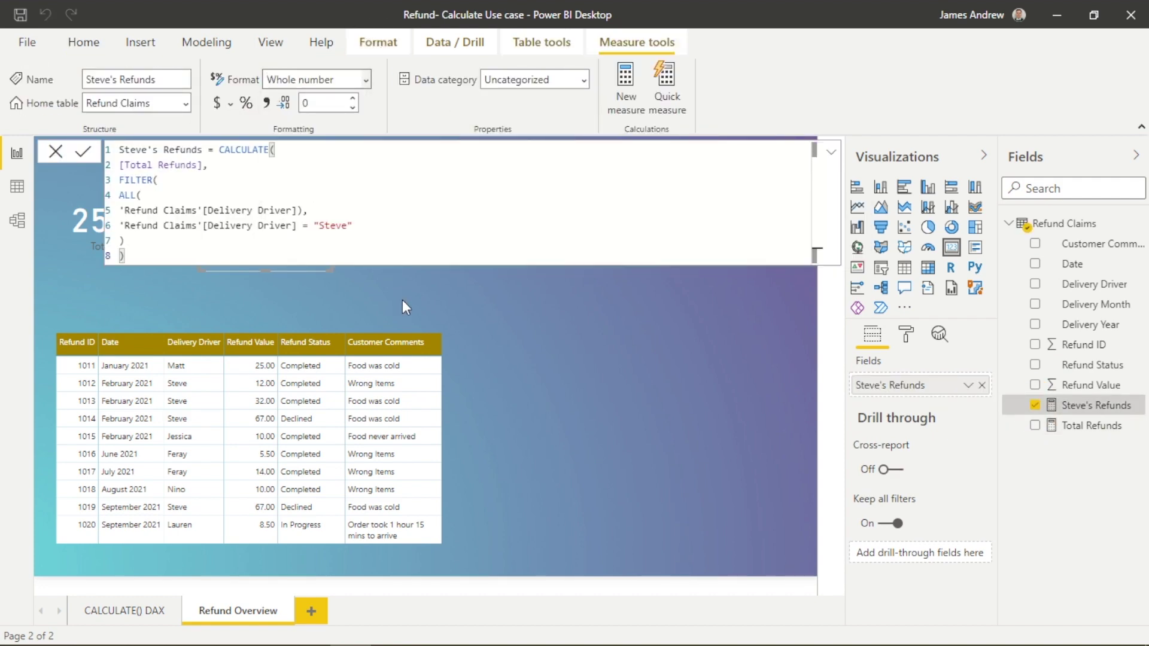
Format the Total Refunds measure as a whole number.
{"action": "left_click", "coordinate": [141, 205]}
{"action": "left_click", "coordinate": [317, 80]}
{"action": "left_click", "coordinate": [277, 172]}
{"action": "left_click", "coordinate": [373, 285]}
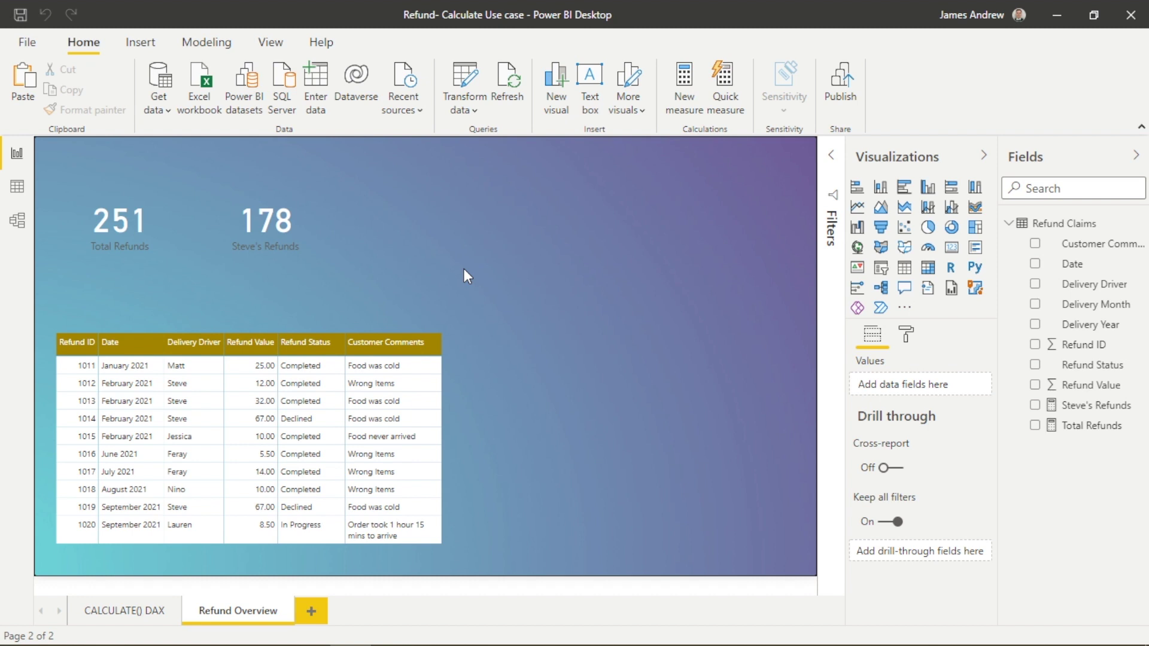
Duplicate the refund table and remove Customer Comments, Date, Refund ID and Refund Status from the copy.
{"action": "left_click", "coordinate": [423, 329]}
{"action": "left_click_drag", "start_coordinate": [417, 331], "coordinate": [423, 336]}
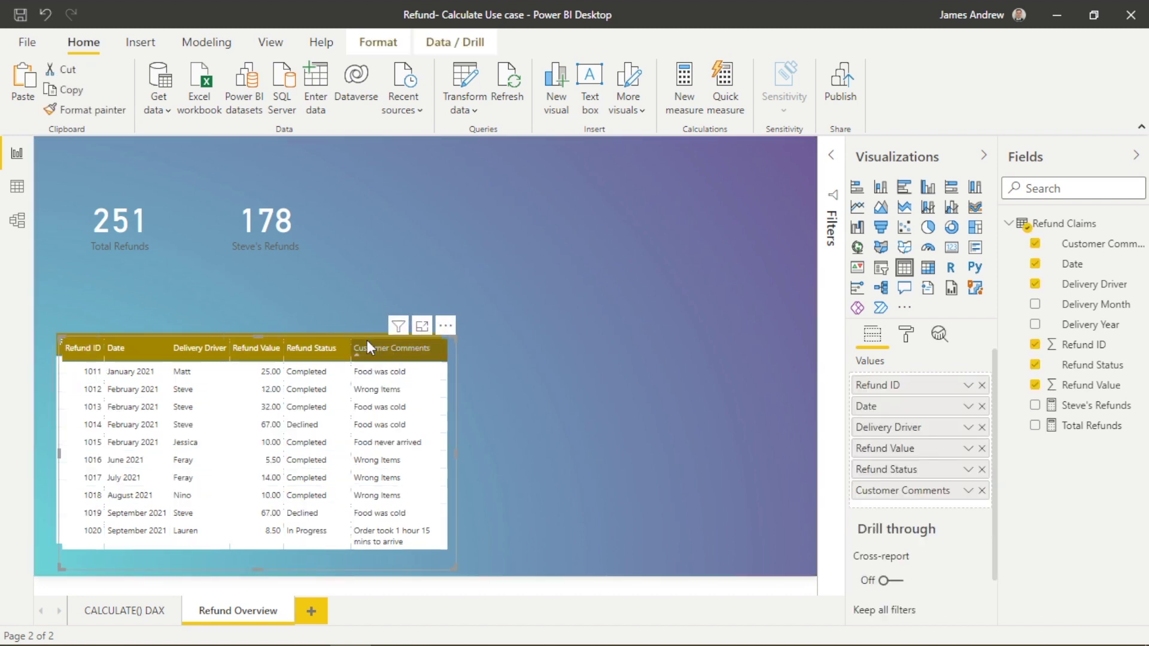
{"action": "key", "text": "ctrl+c"}
{"action": "key", "text": "ctrl+v"}
{"action": "left_click", "coordinate": [1035, 243]}
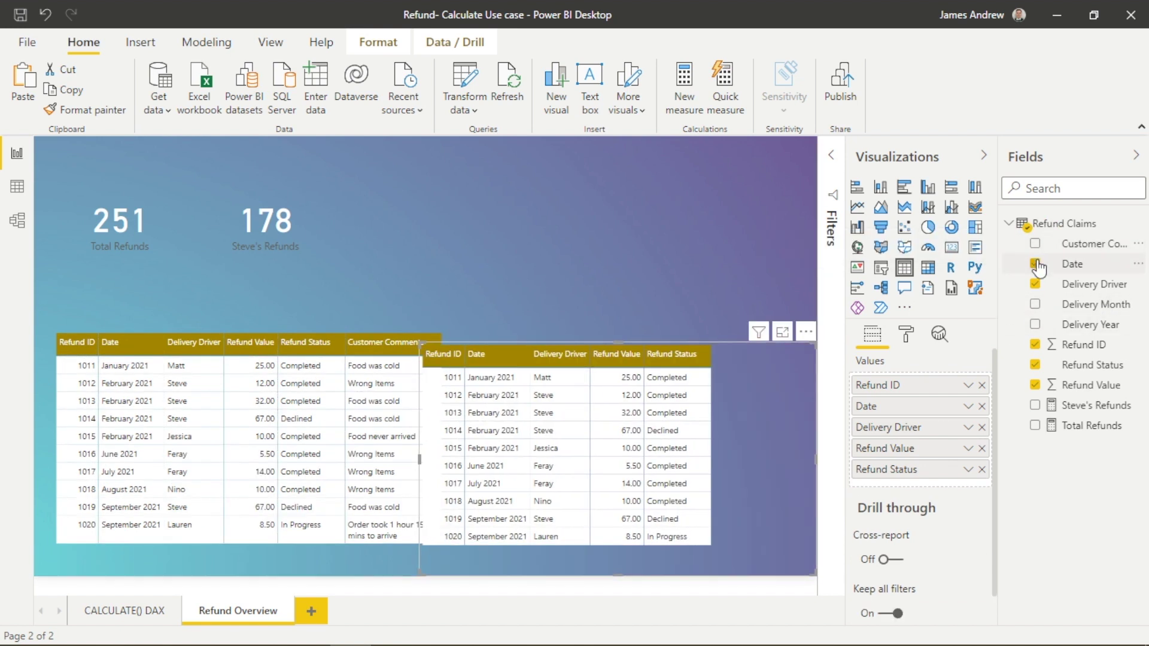
{"action": "left_click", "coordinate": [1035, 264]}
{"action": "left_click", "coordinate": [1035, 345]}
{"action": "left_click", "coordinate": [1034, 364]}
Shrink the copied driver table to fit its two columns and place it beside the original, aligned at the top.
{"action": "left_click_drag", "start_coordinate": [816, 343], "coordinate": [646, 328]}
{"action": "left_click_drag", "start_coordinate": [666, 560], "coordinate": [531, 458]}
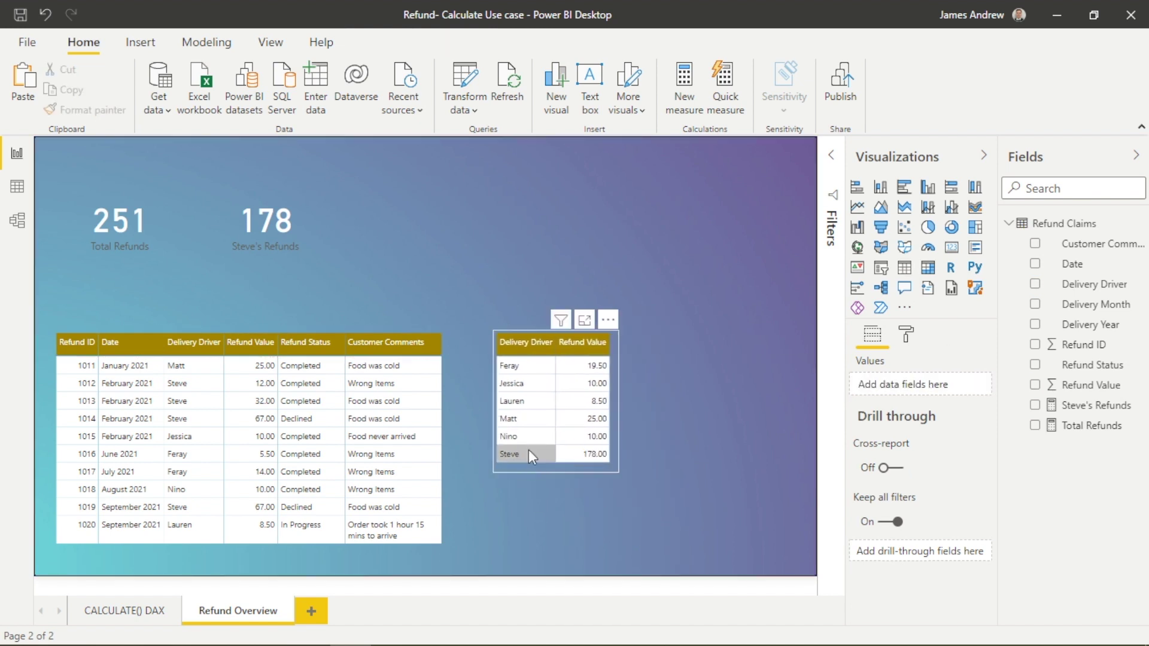
{"action": "left_click", "coordinate": [436, 247]}
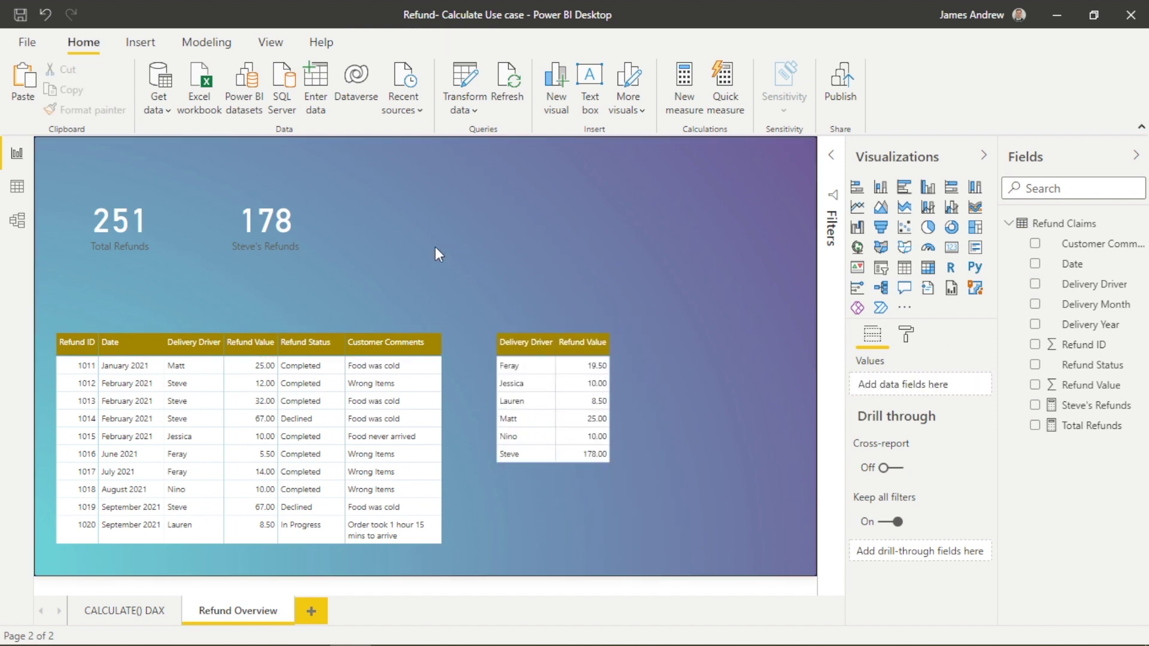
Open icon conditional formatting for Refund Value in the detailed refund table and remove the second and third rules.
{"action": "left_click", "coordinate": [265, 341]}
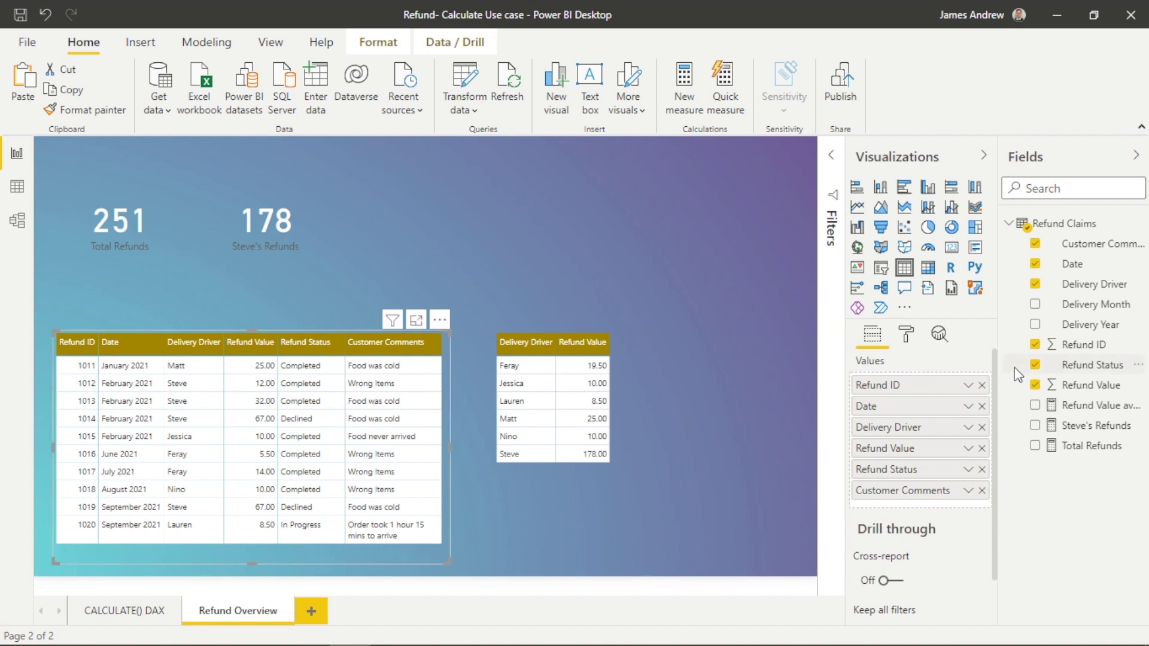
{"action": "left_click", "coordinate": [964, 448]}
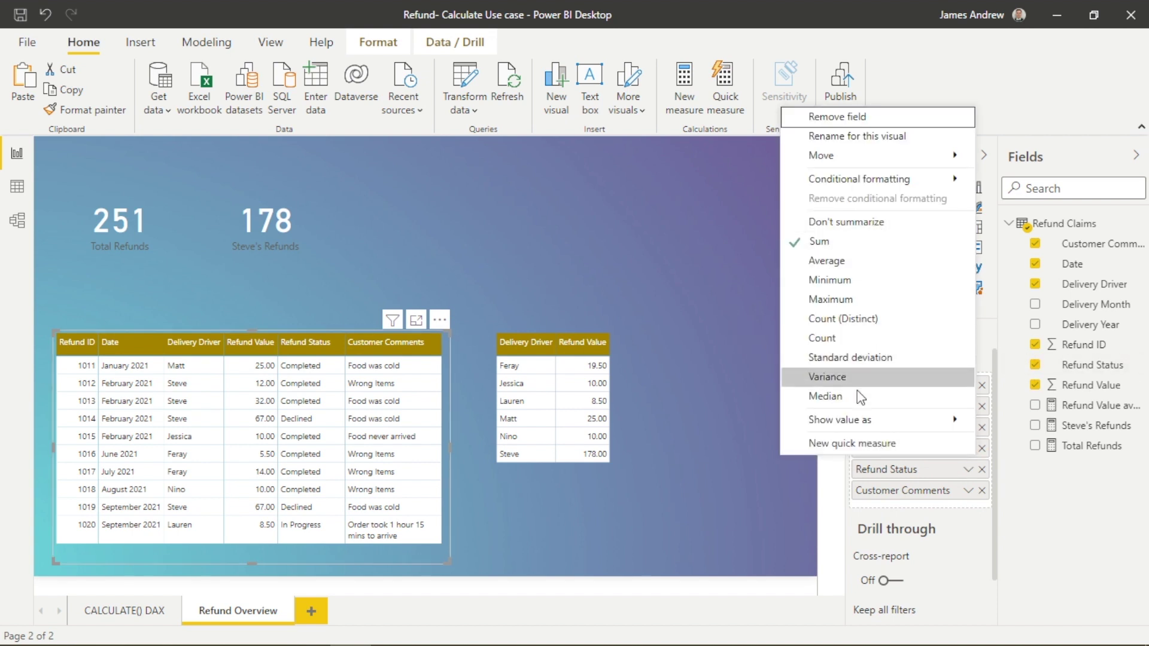
{"action": "mouse_move", "coordinate": [892, 181]}
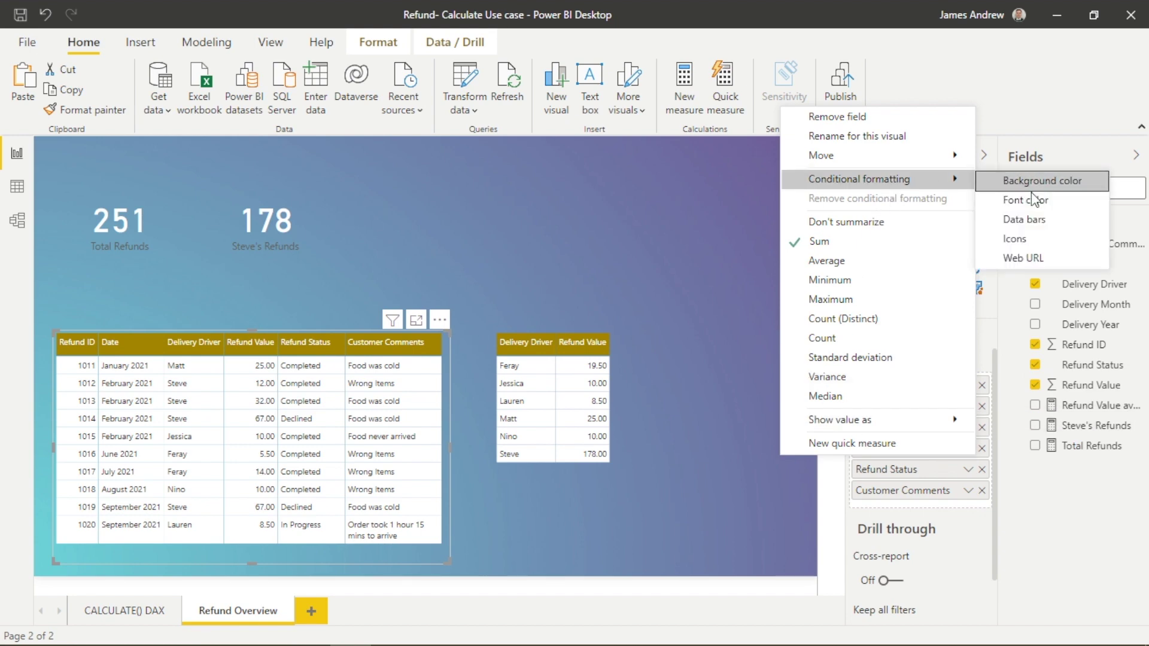
{"action": "left_click", "coordinate": [1024, 220]}
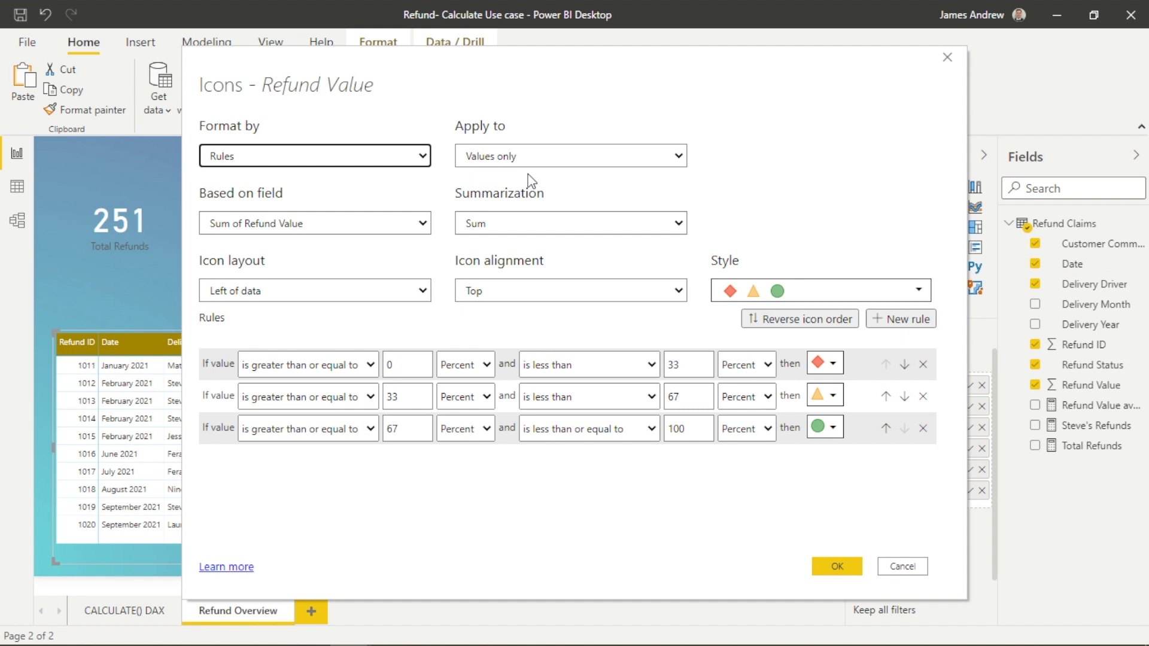
{"action": "left_click", "coordinate": [923, 430]}
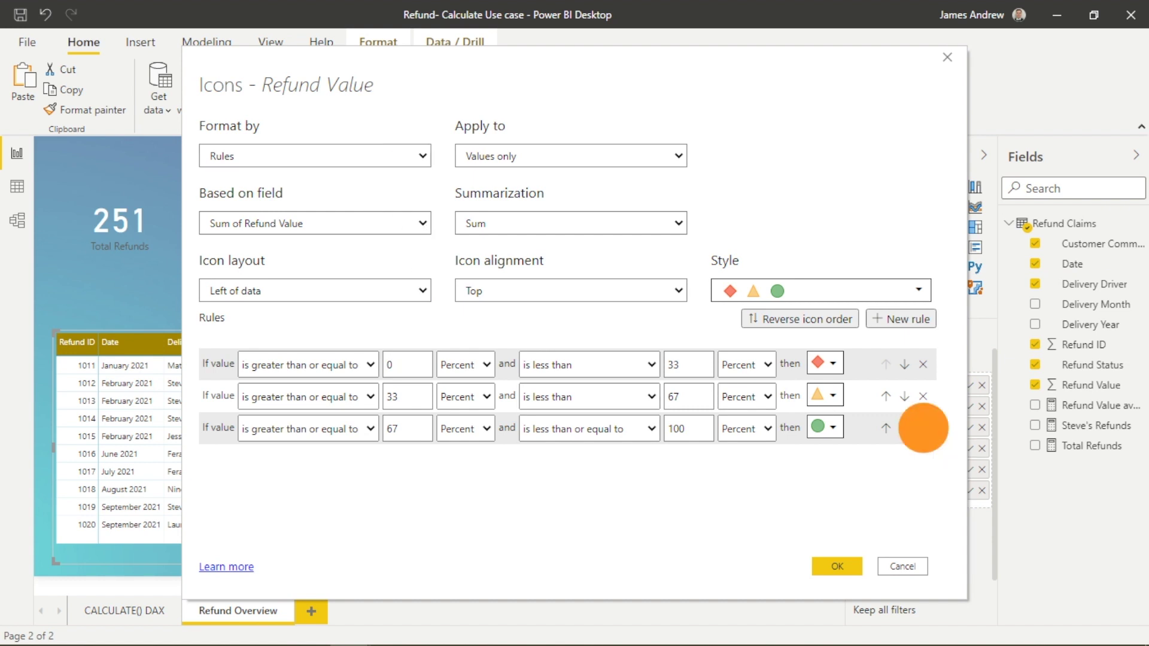
{"action": "left_click", "coordinate": [924, 396]}
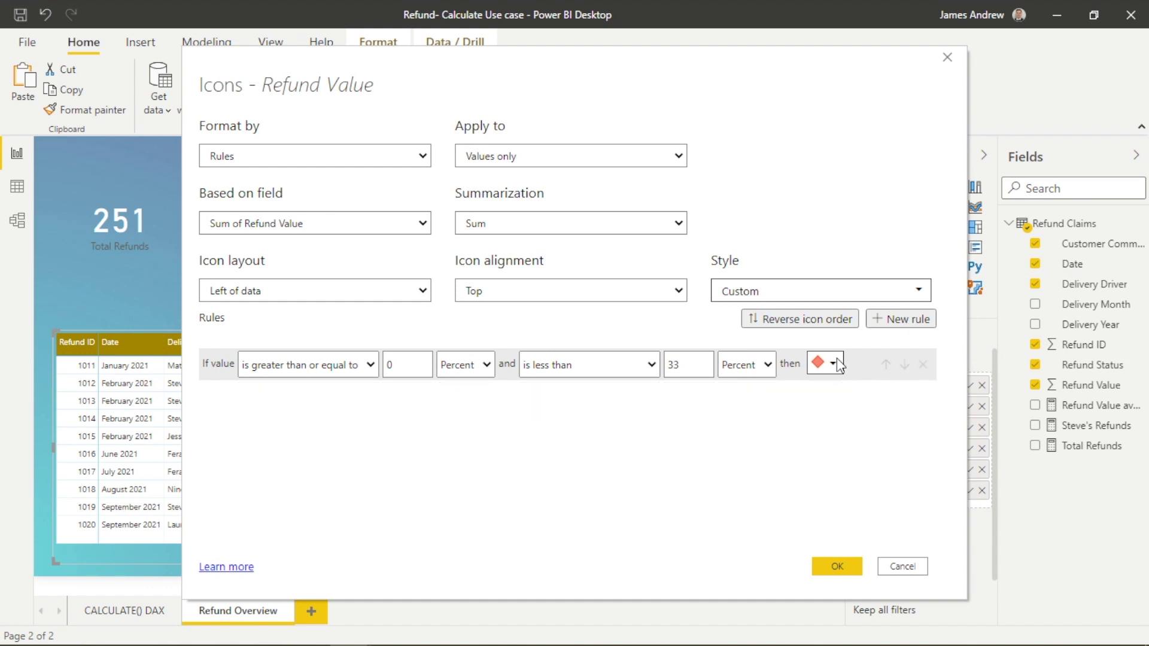
Set the remaining icon rule to values greater than or equal to number 50 and less than number 200.
{"action": "left_click", "coordinate": [399, 362]}
{"action": "key", "text": "BackSpace"}
{"action": "type", "text": "5"}
{"action": "left_click", "coordinate": [479, 365]}
{"action": "left_click", "coordinate": [453, 380]}
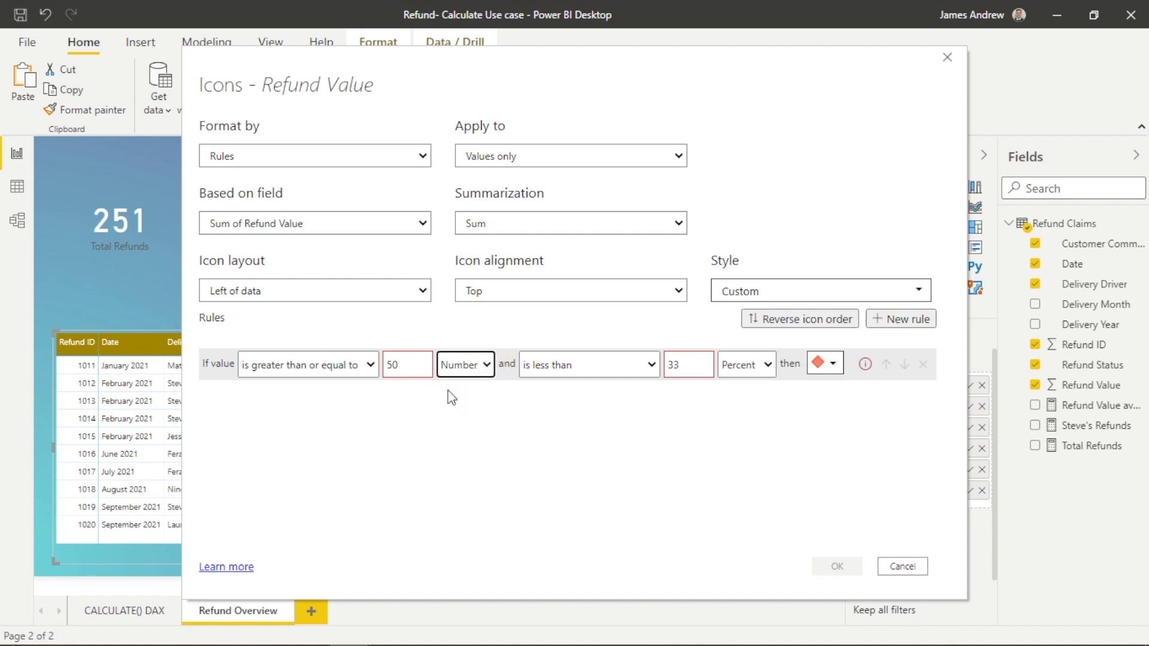
{"action": "left_click", "coordinate": [686, 365]}
{"action": "key", "text": "BackSpace"}
{"action": "key", "text": "BackSpace"}
{"action": "type", "text": "200"}
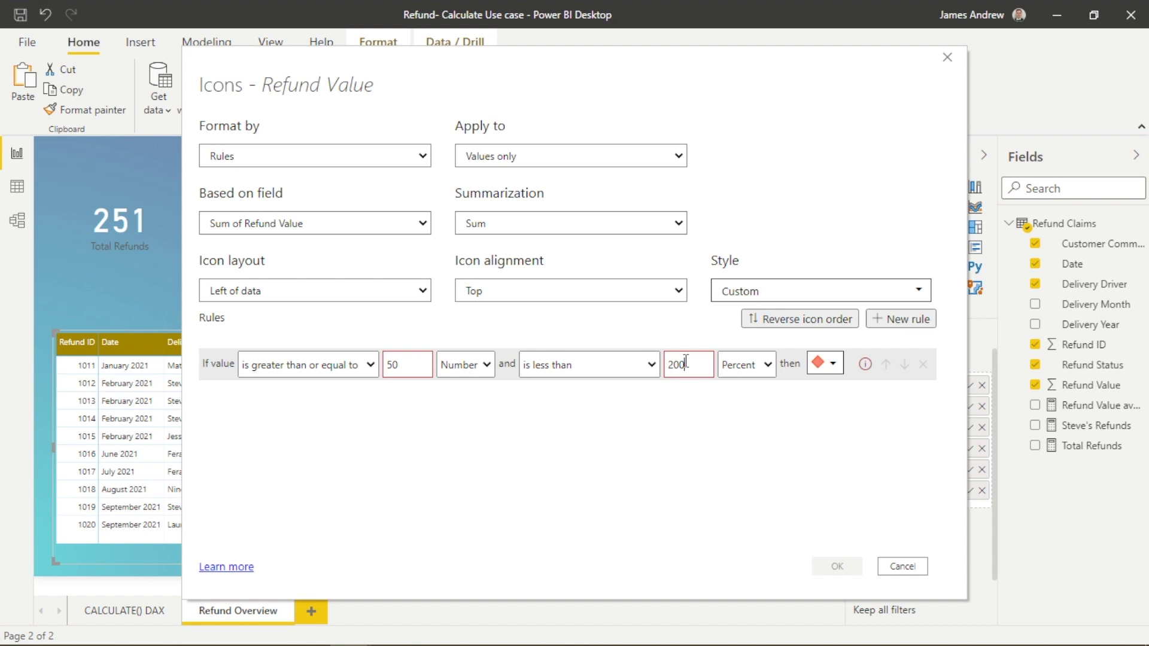
{"action": "left_click", "coordinate": [768, 364]}
{"action": "left_click", "coordinate": [749, 386]}
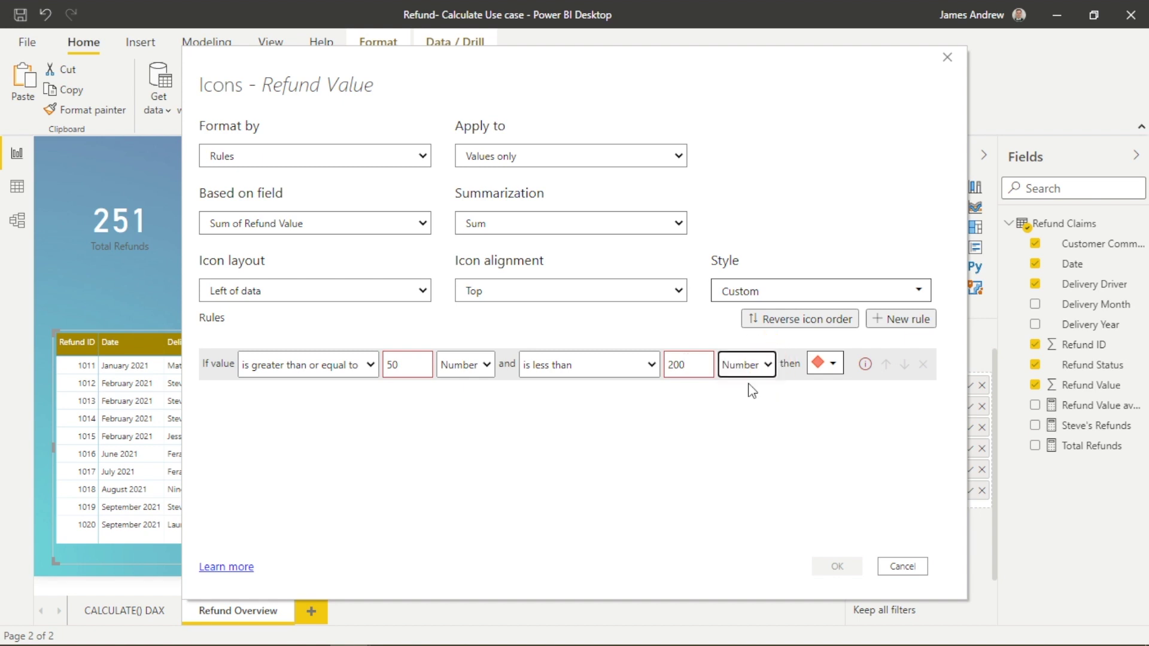
Assign the red circled cross icon to the rule and apply the conditional formatting to the refund table.
{"action": "left_click", "coordinate": [834, 362]}
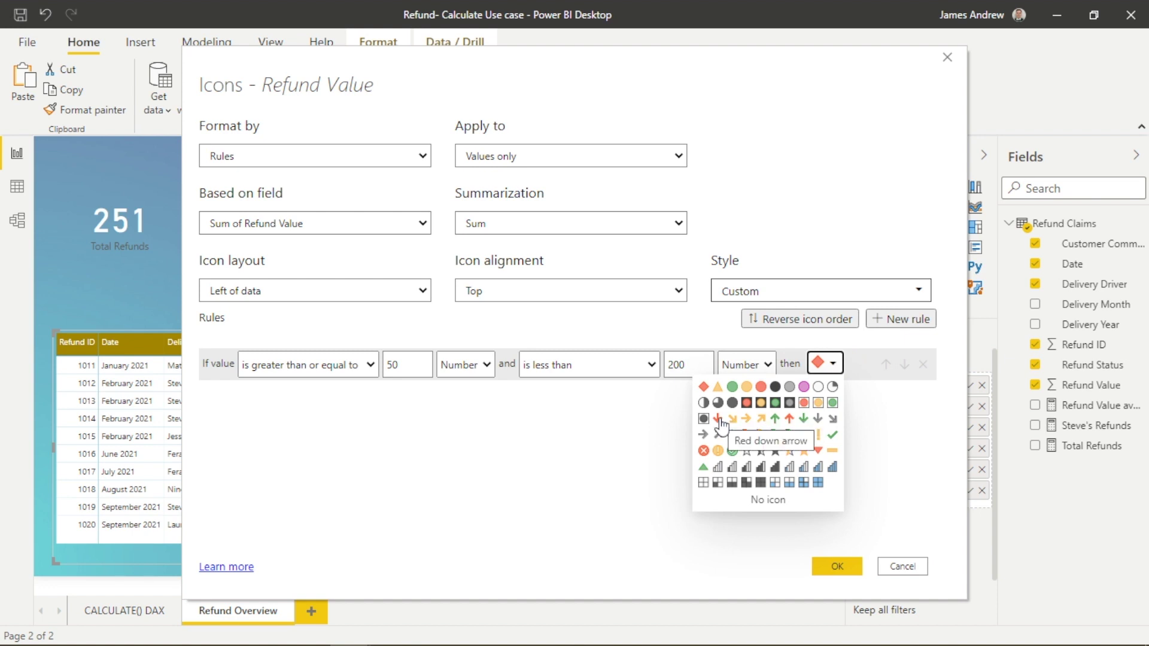
{"action": "left_click", "coordinate": [704, 450]}
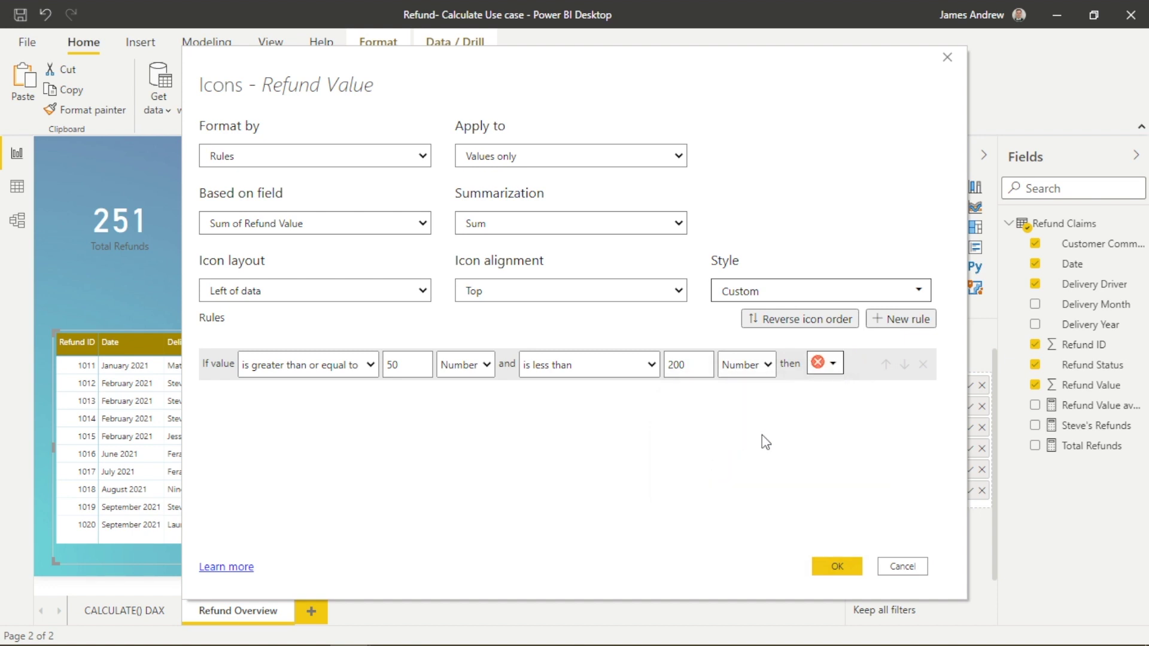
{"action": "left_click", "coordinate": [838, 565]}
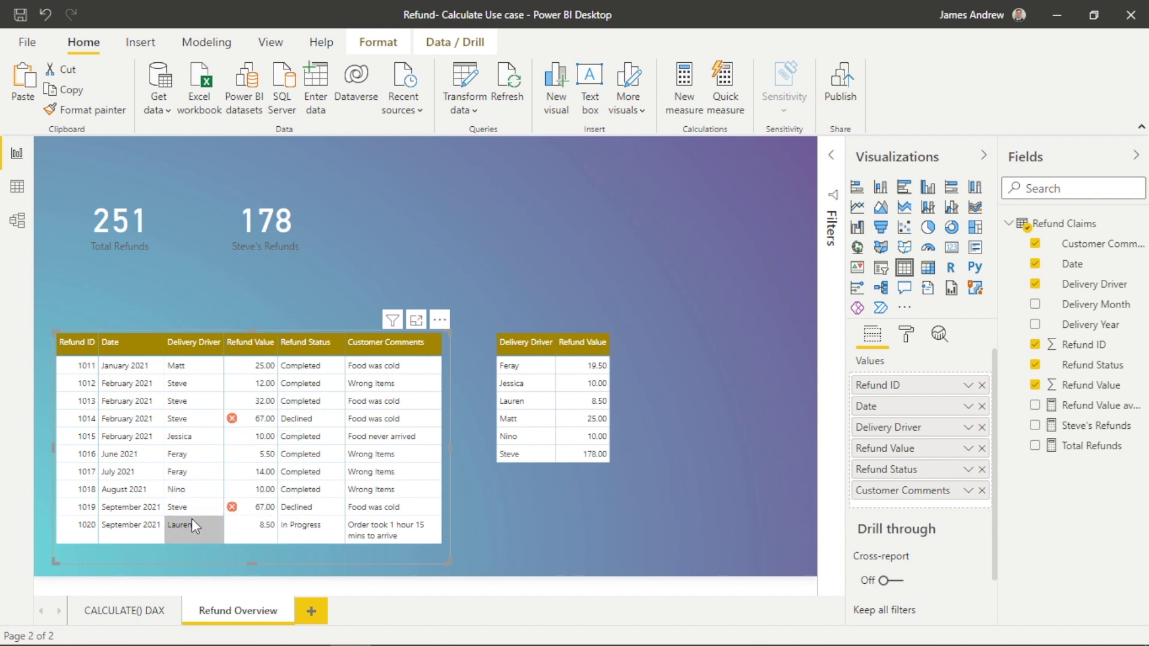
{"action": "left_click", "coordinate": [555, 502]}
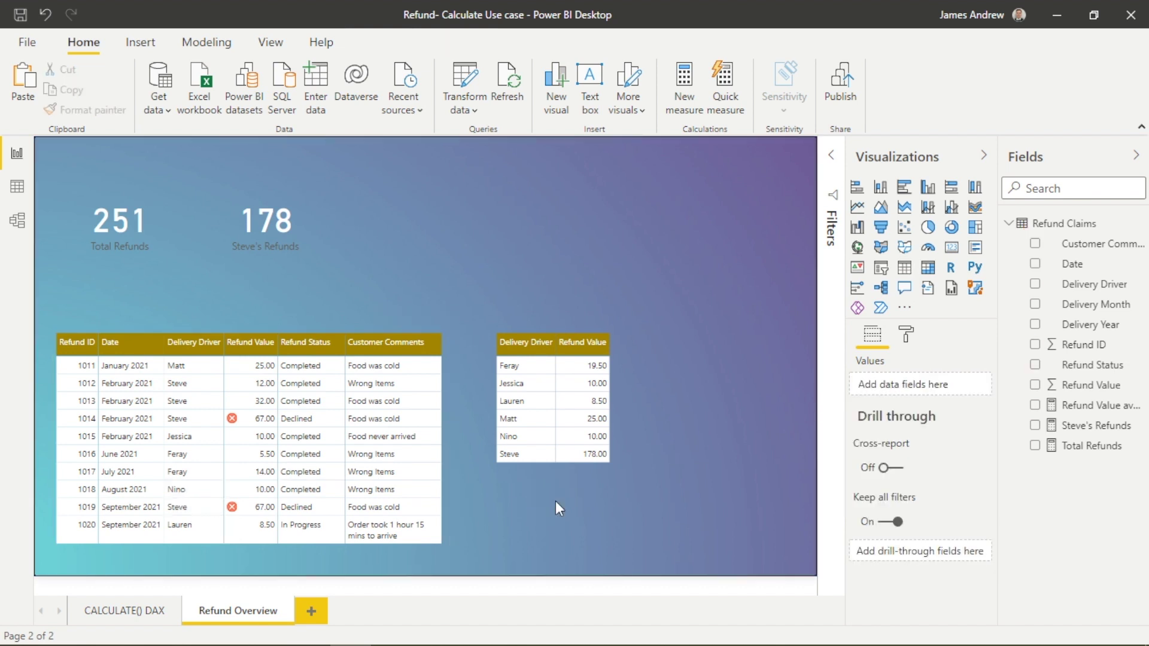
Remove the stray Refund Value average measure and create a measure in Refund Claims named as the driver's Refund %.
{"action": "key", "text": "ctrl+z"}
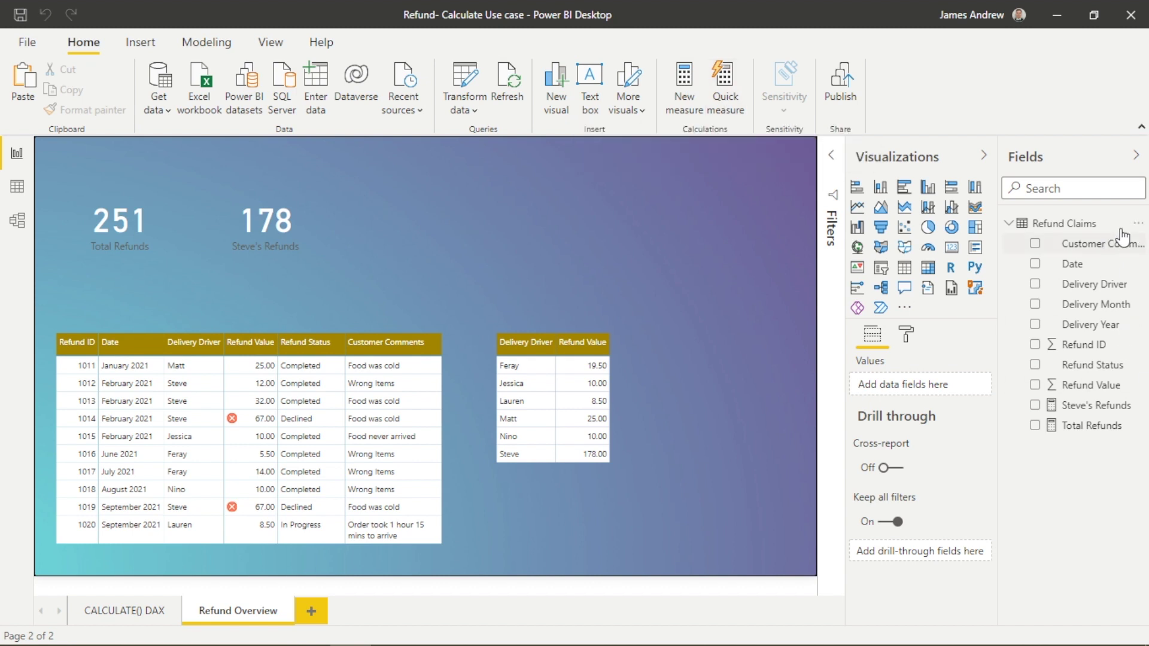
{"action": "left_click", "coordinate": [1139, 223]}
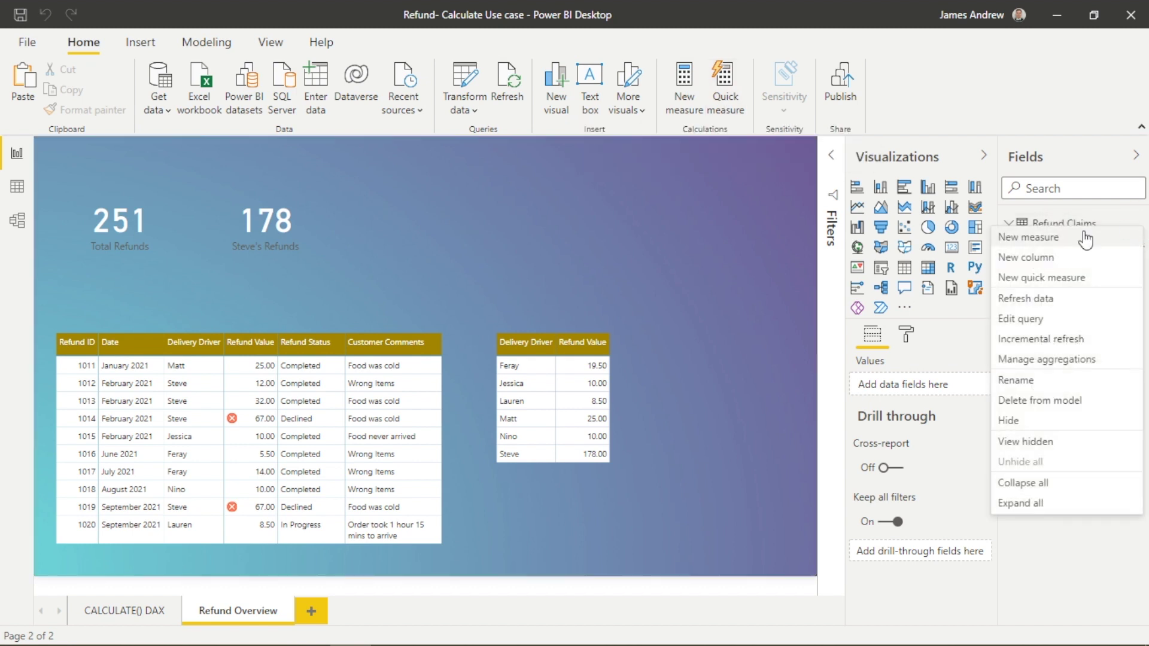
{"action": "left_click", "coordinate": [1057, 241]}
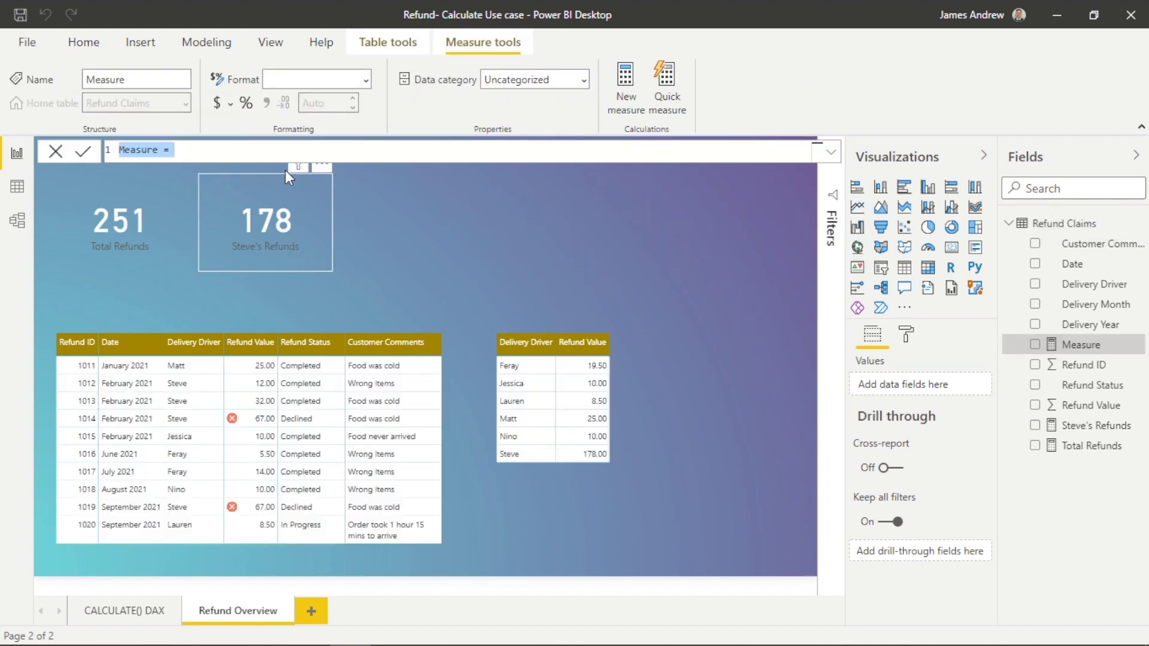
{"action": "left_click", "coordinate": [158, 150]}
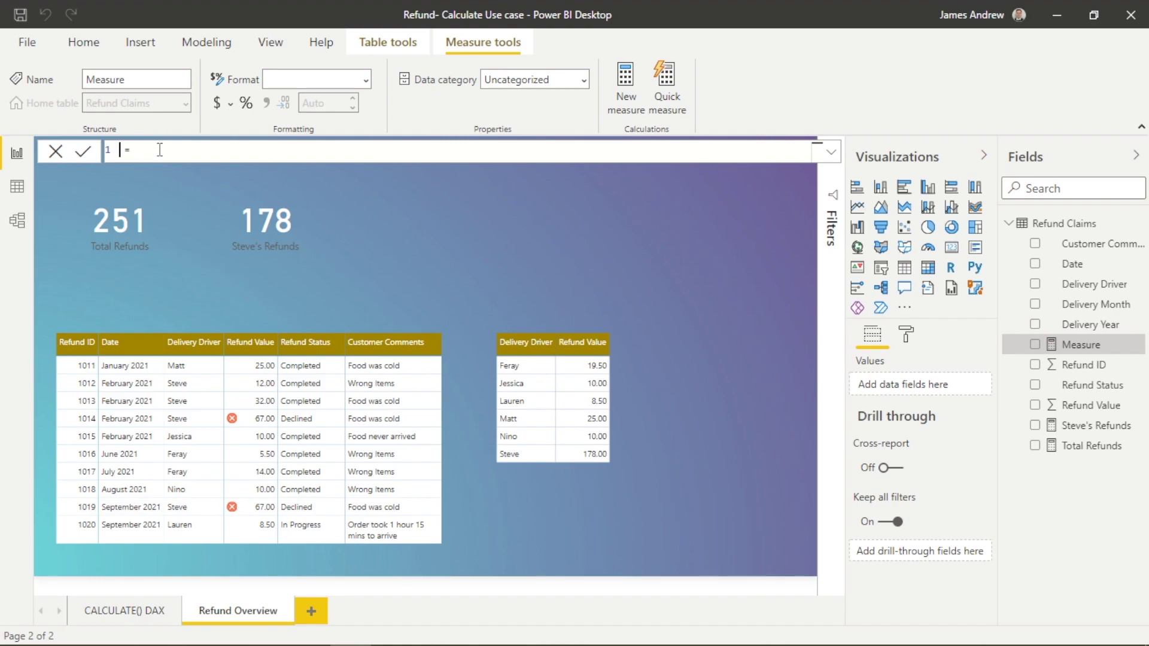
{"action": "type", "text": "Steve's"}
{"action": "type", "text": " Refund  "}
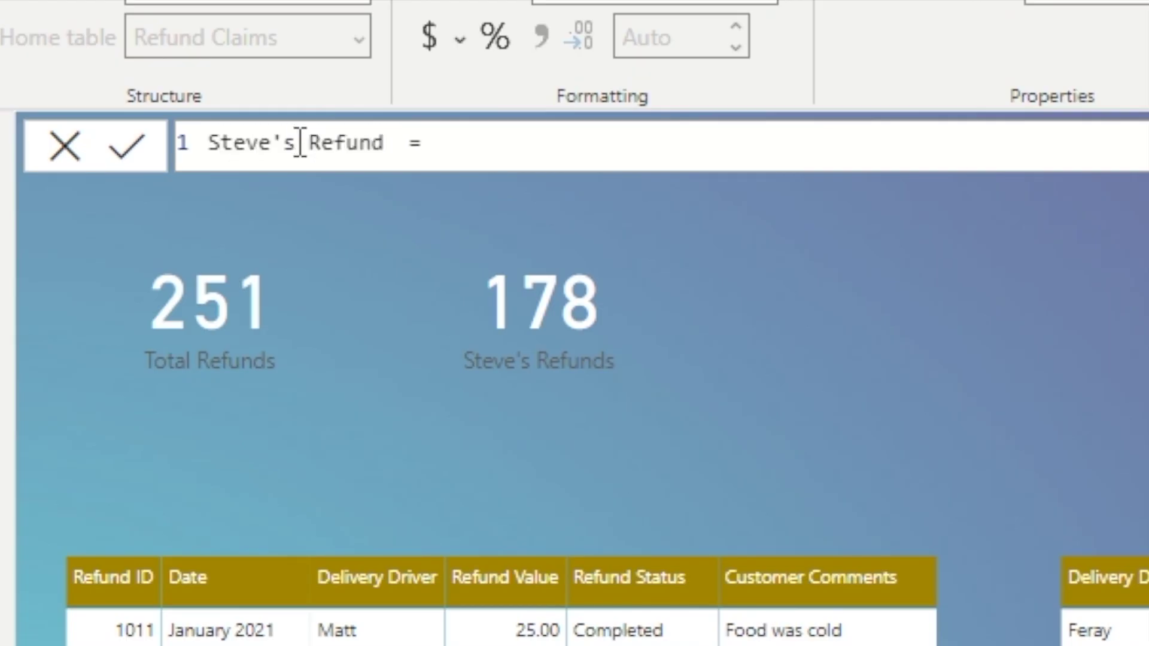
{"action": "type", "text": "%"}
Begin the measure's formula with DIVIDE, using the driver's refunds measure / [Total Refunds] as the numerator.
{"action": "left_click", "coordinate": [530, 147]}
{"action": "type", "text": "Divide"}
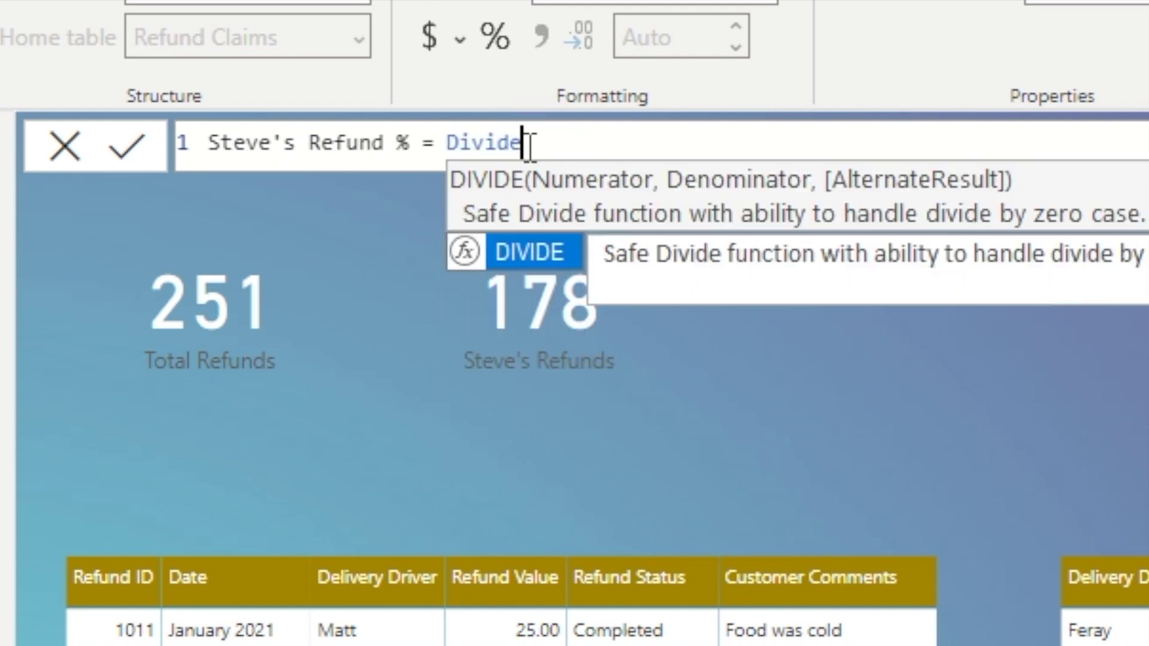
{"action": "key", "text": "Tab"}
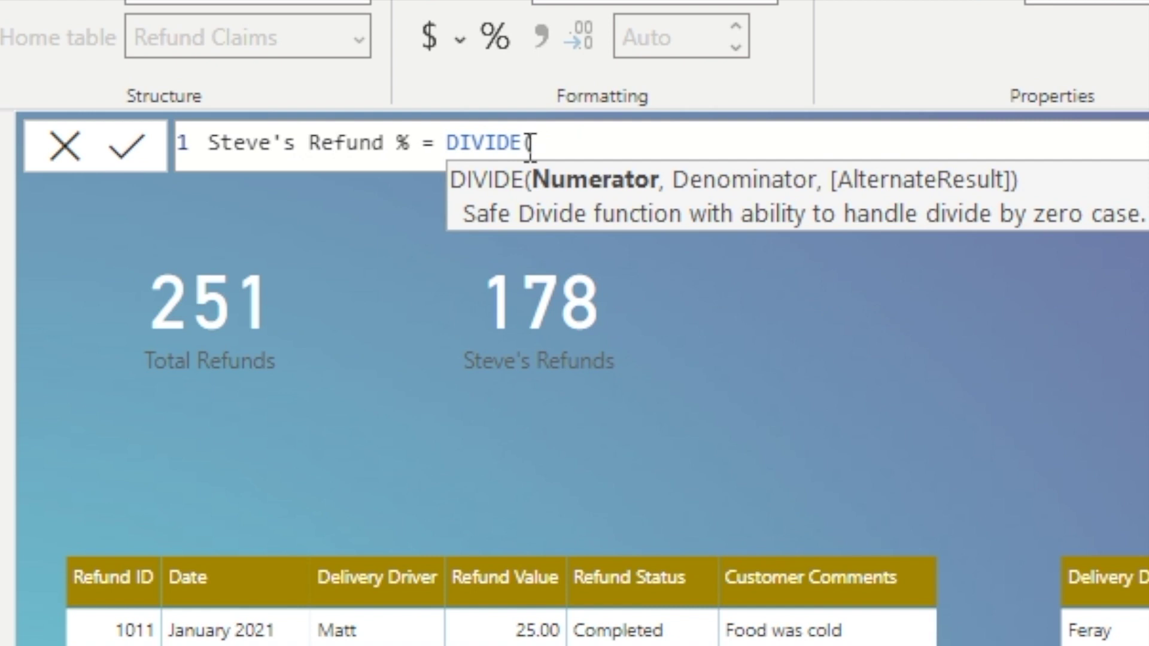
{"action": "key", "text": "shift+Return"}
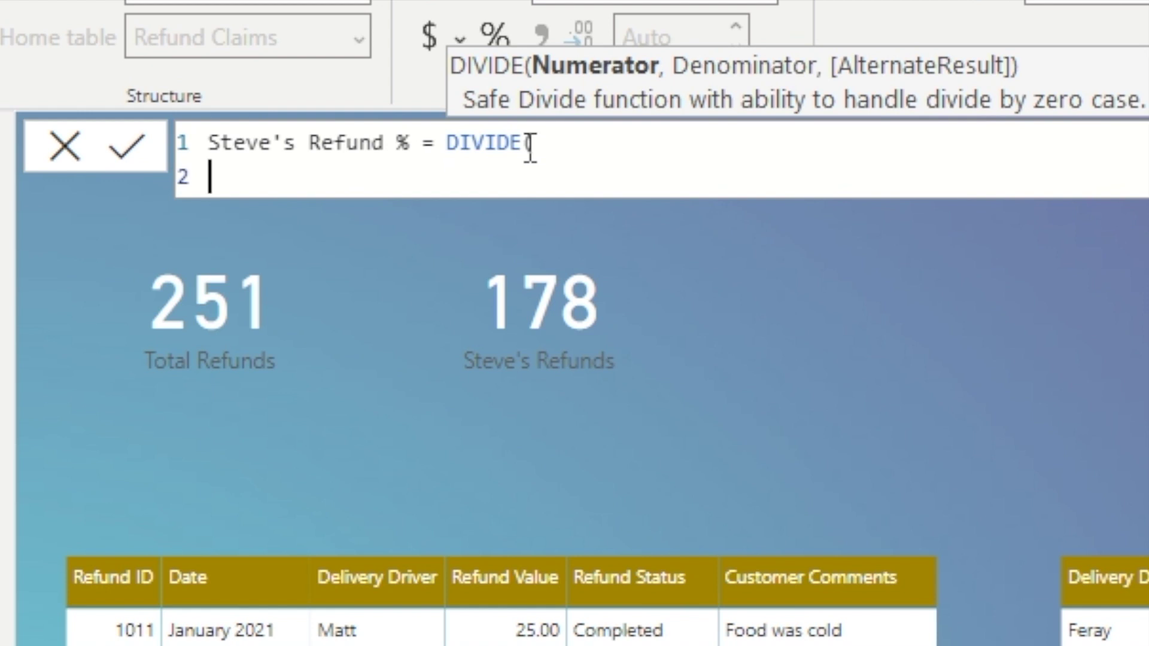
{"action": "type", "text": "steve's"}
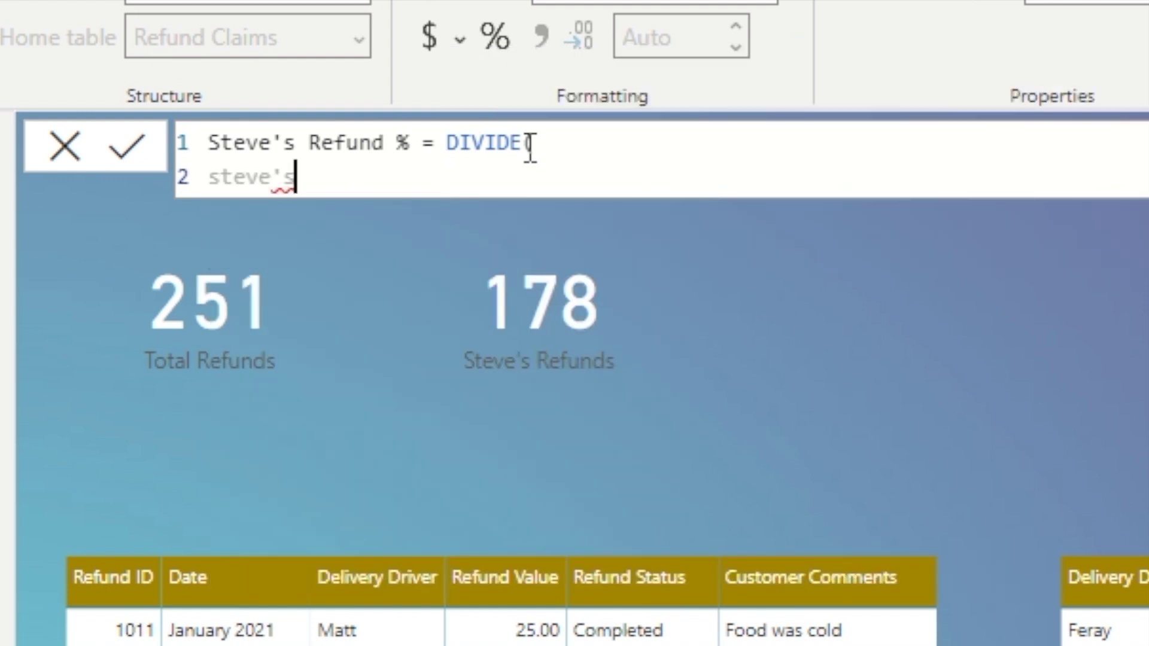
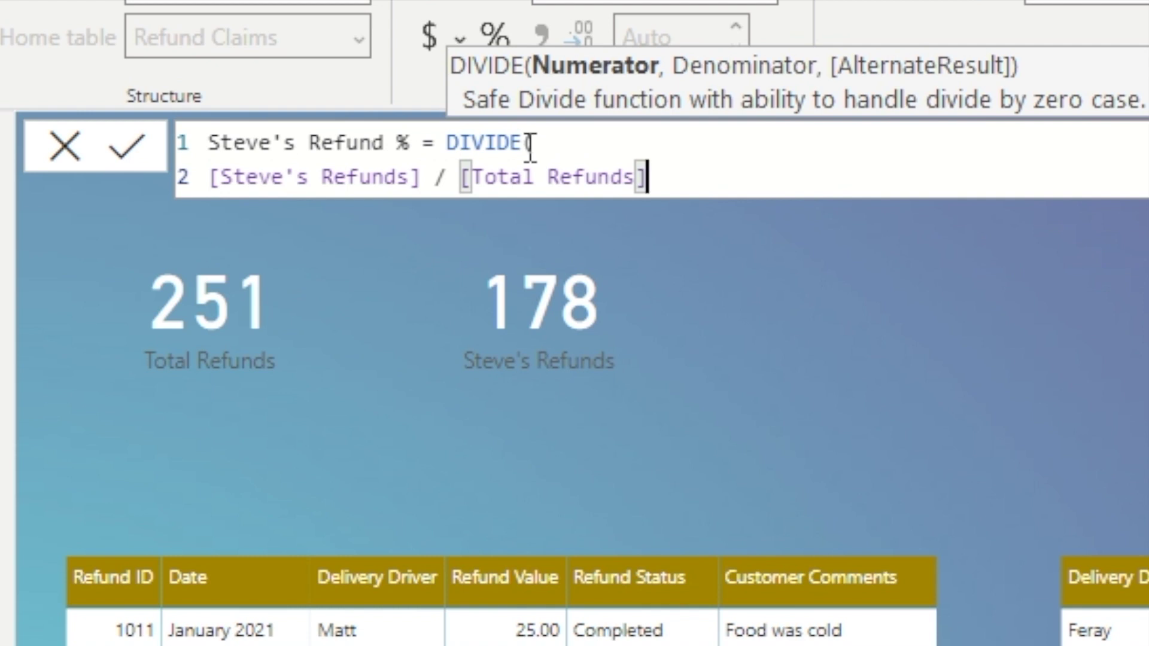
Complete the DIVIDE formula with 1 as the denominator, multiply it by 100 and commit the measure.
{"action": "type", "text": ",1"}
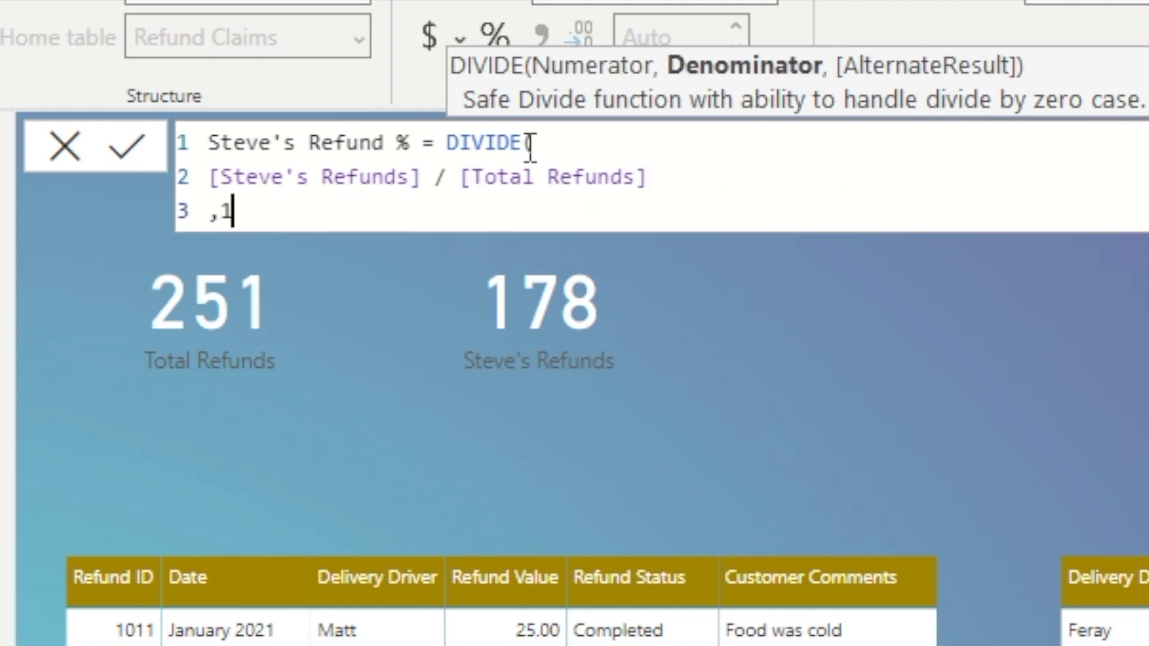
{"action": "key", "text": "shift+Return"}
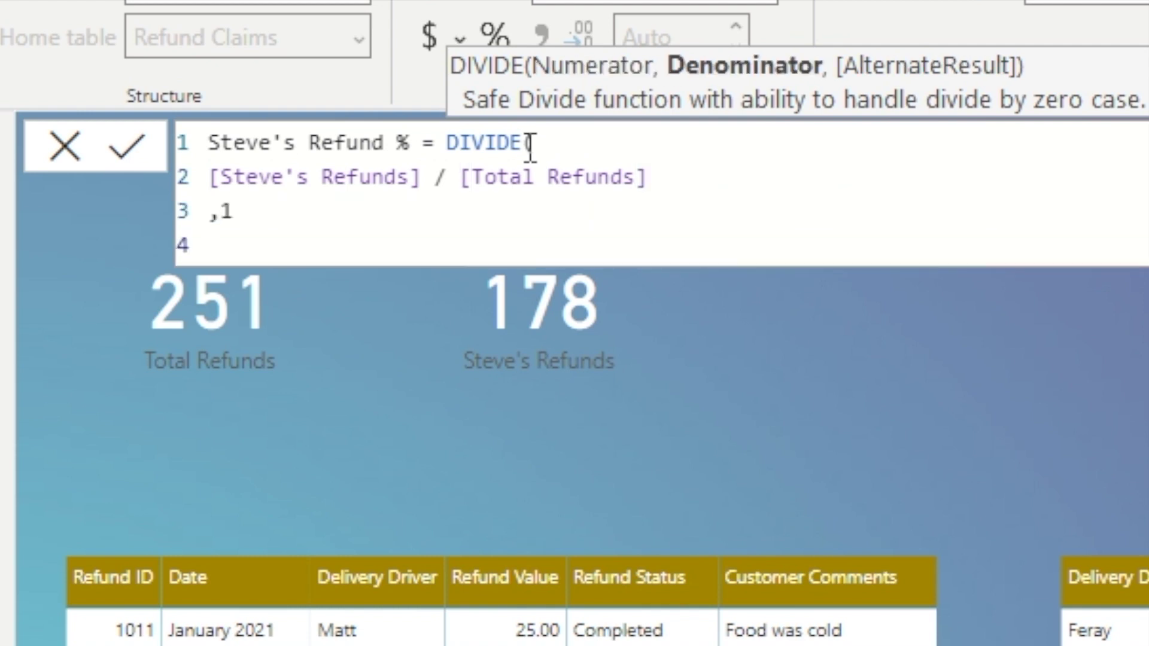
{"action": "type", "text": ")"}
{"action": "key", "text": "shift+Return"}
{"action": "type", "text": "*100"}
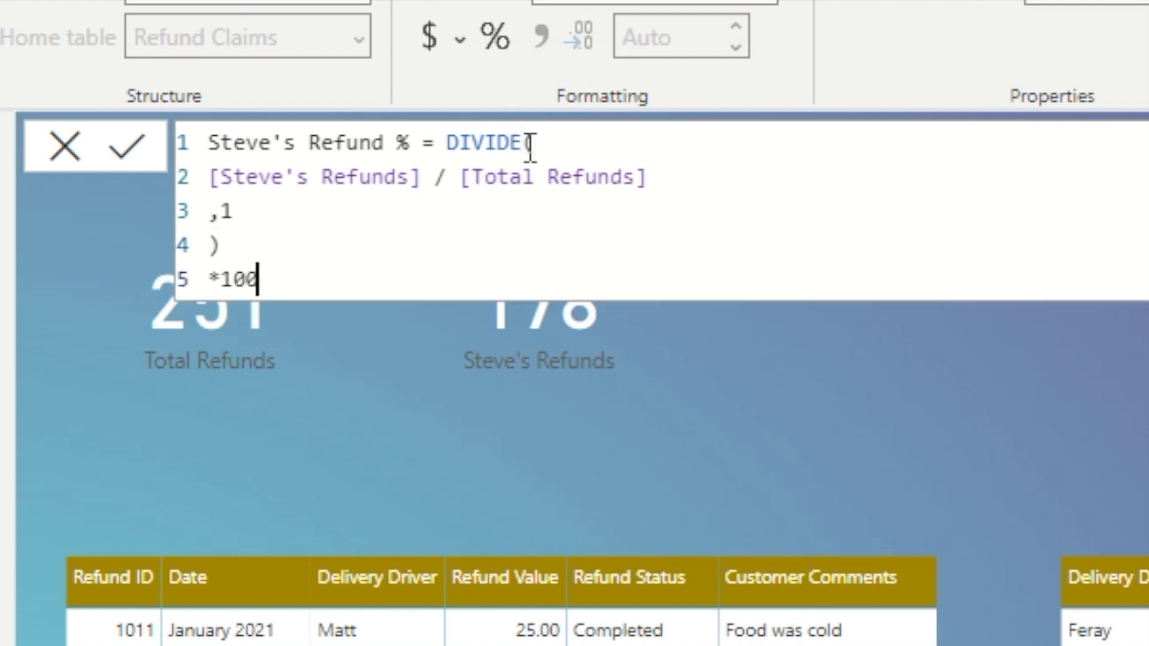
{"action": "left_click", "coordinate": [138, 136]}
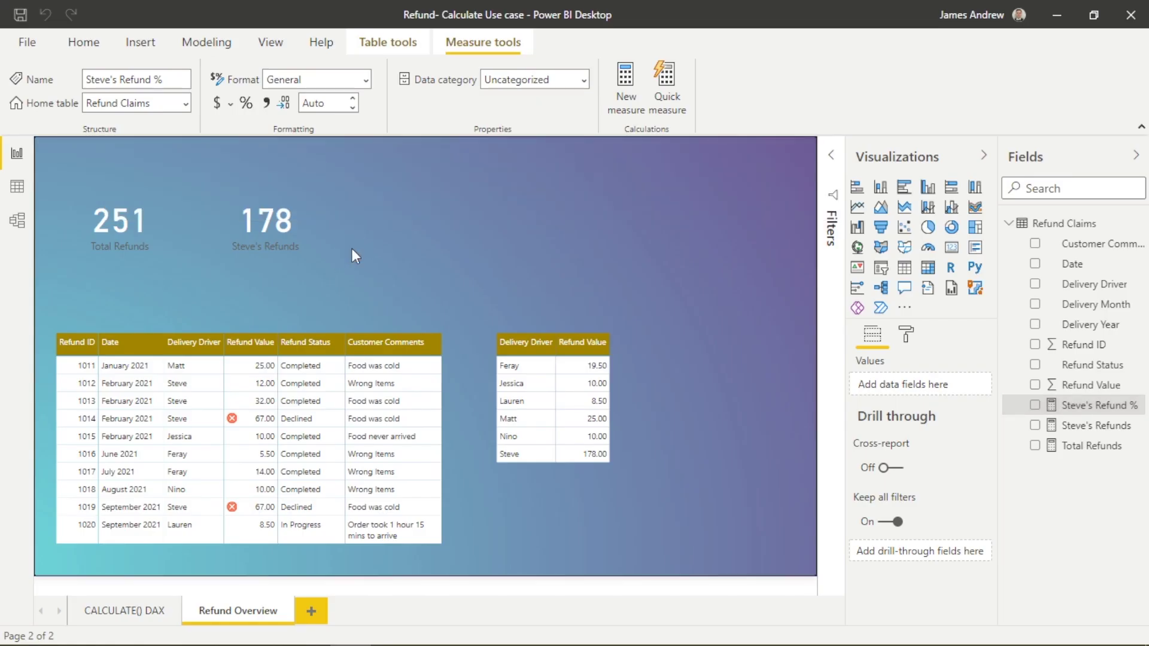
Duplicate the driver's refunds card, place the copy beside it and replace its field with the driver's Refund % measure.
{"action": "left_click", "coordinate": [282, 220]}
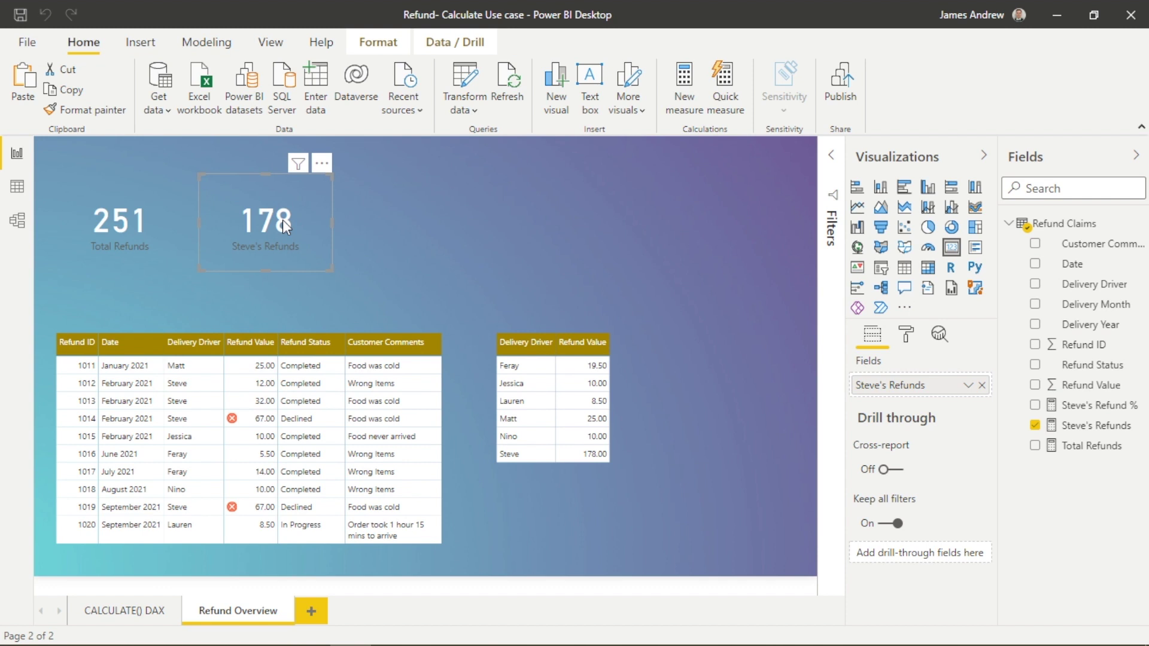
{"action": "key", "text": "ctrl+c"}
{"action": "key", "text": "ctrl+v"}
{"action": "left_click_drag", "start_coordinate": [282, 220], "coordinate": [421, 219]}
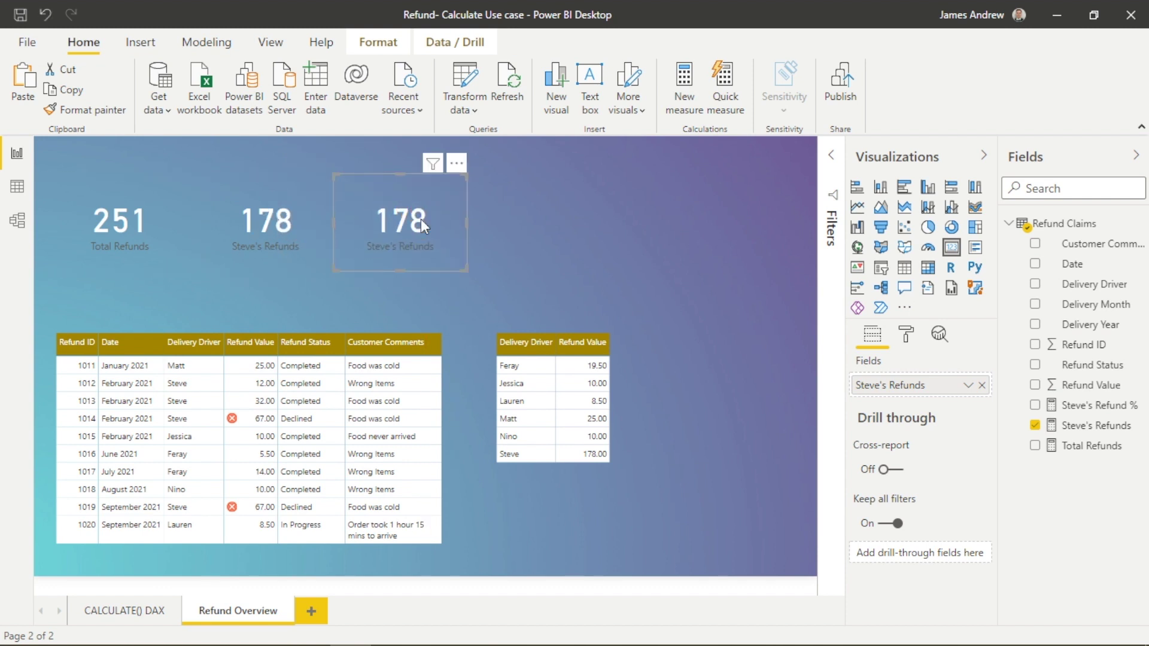
{"action": "left_click", "coordinate": [1034, 425]}
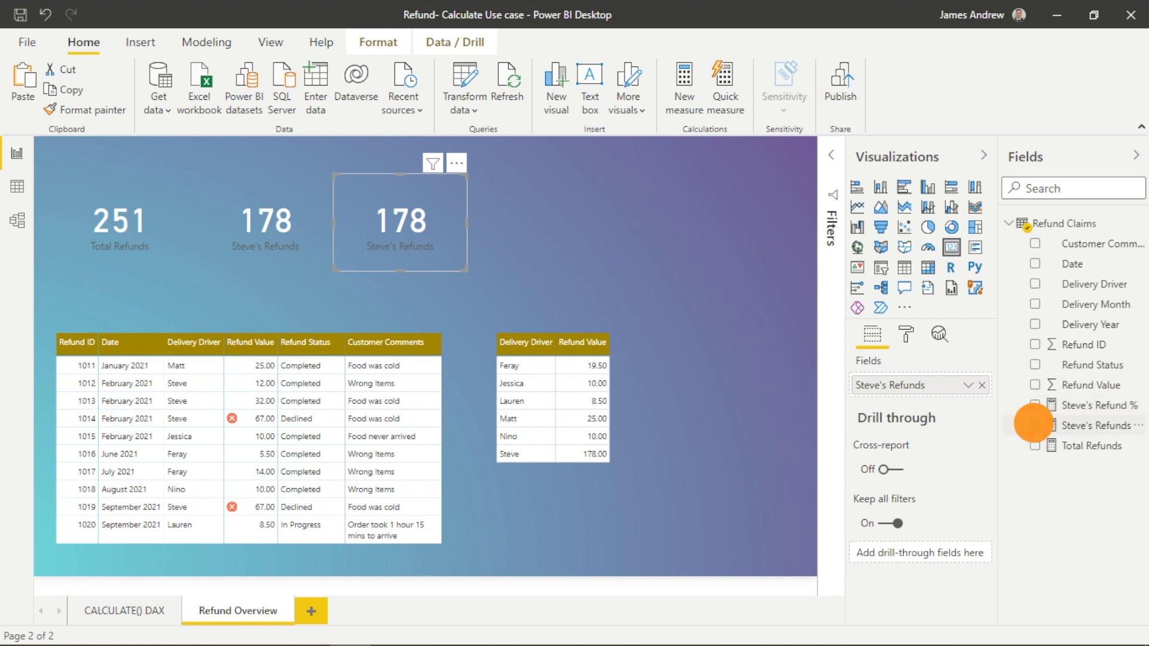
{"action": "left_click", "coordinate": [1034, 406]}
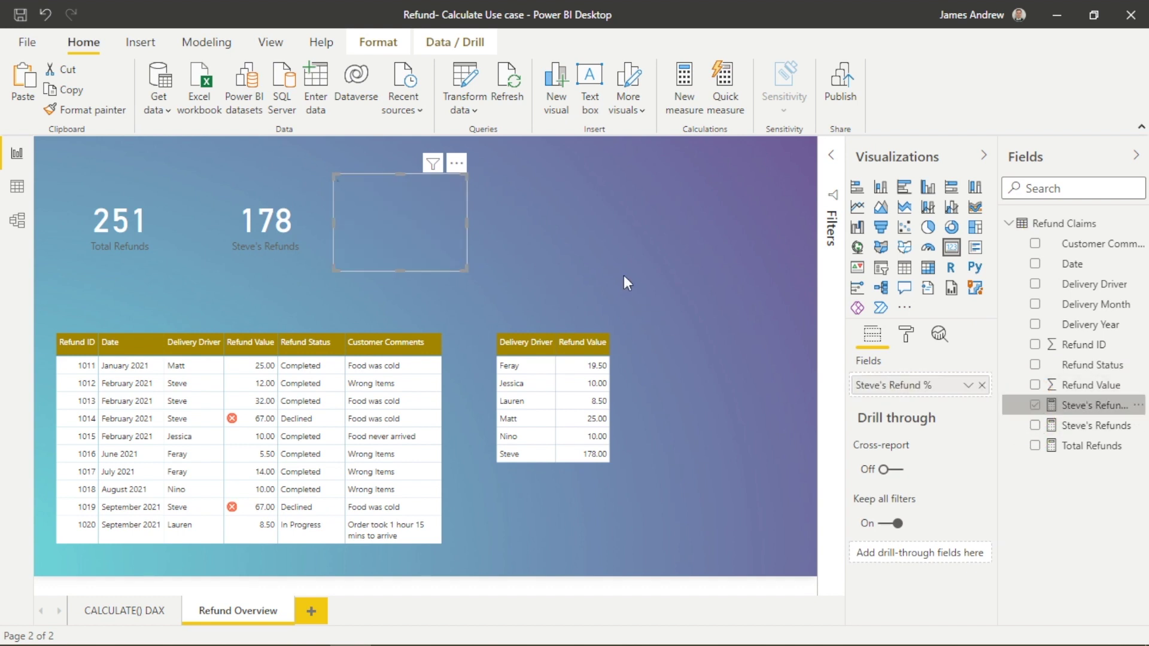
{"action": "left_click", "coordinate": [602, 273]}
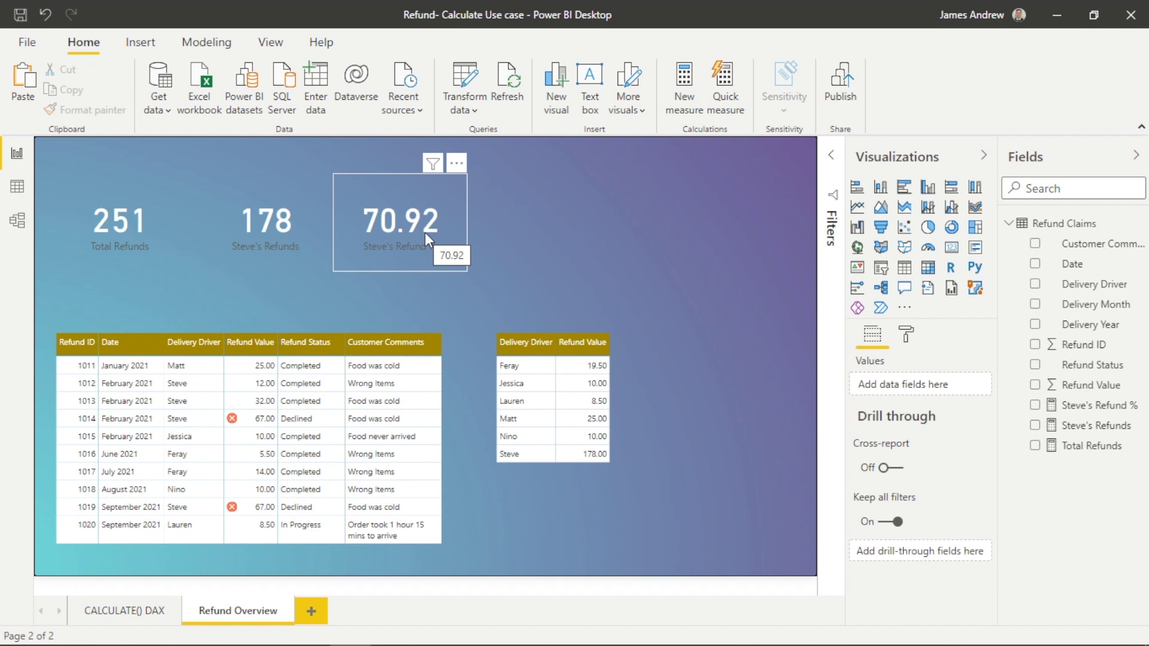
Format the driver's Refund % measure as a whole number.
{"action": "left_click", "coordinate": [1088, 410]}
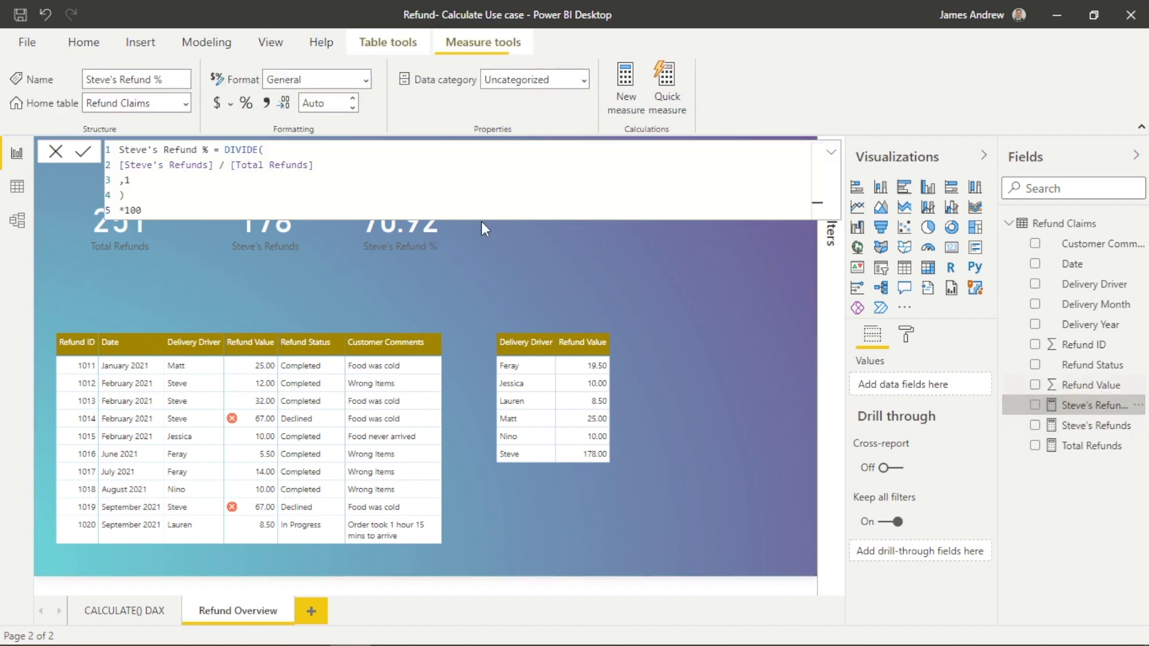
{"action": "left_click", "coordinate": [364, 81]}
{"action": "key", "text": "Escape"}
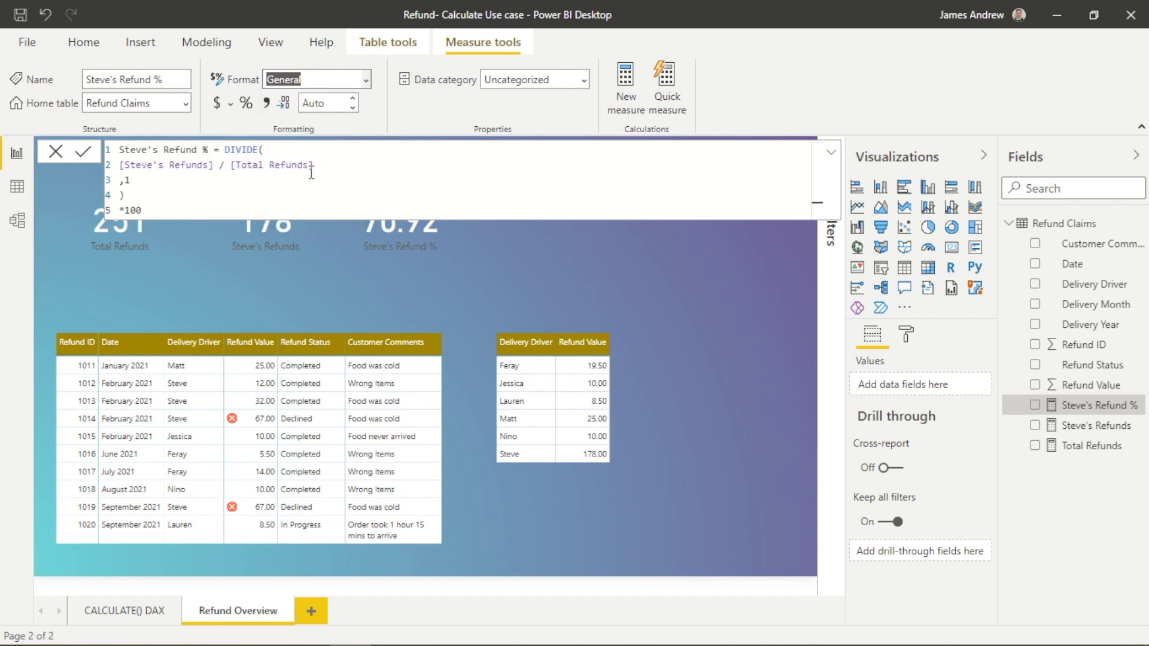
{"action": "scroll", "coordinate": [356, 81], "scroll_direction": "down", "scroll_amount": 1}
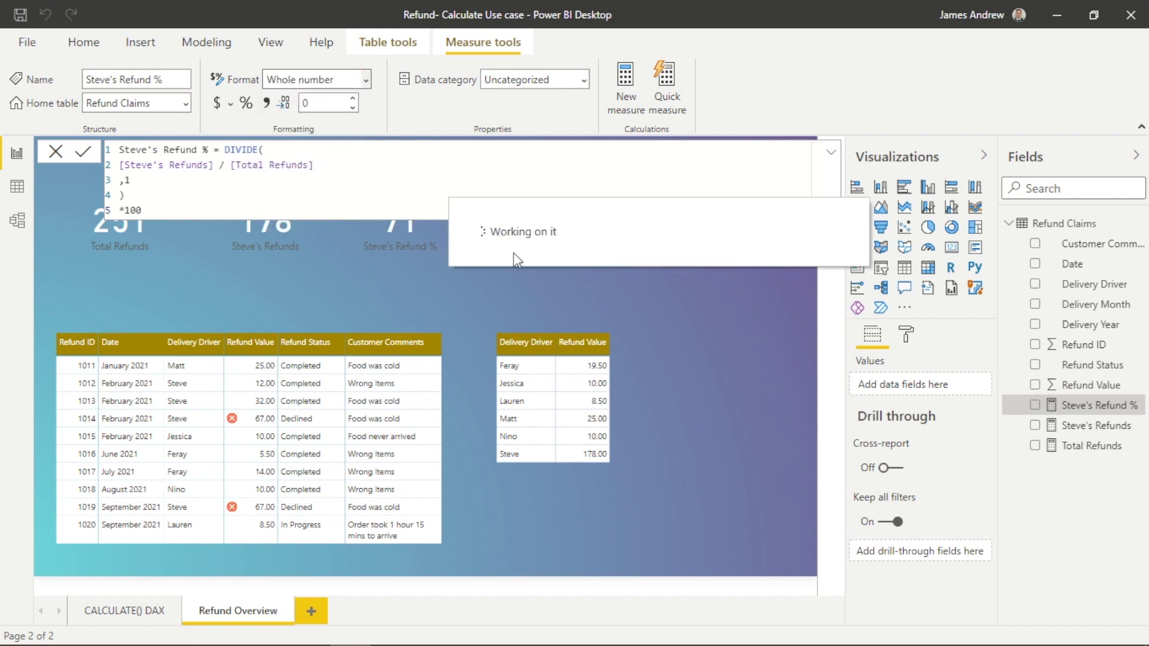
{"action": "left_click", "coordinate": [487, 275]}
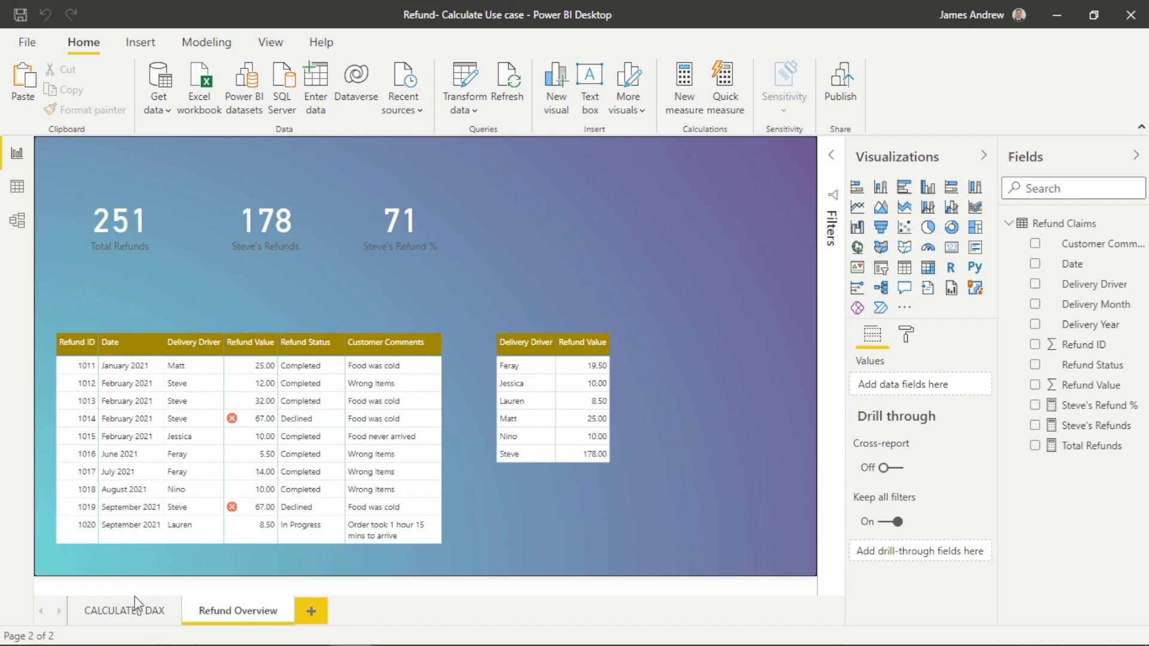
Switch to the CALCULATE() DAX report page.
{"action": "left_click", "coordinate": [136, 617]}
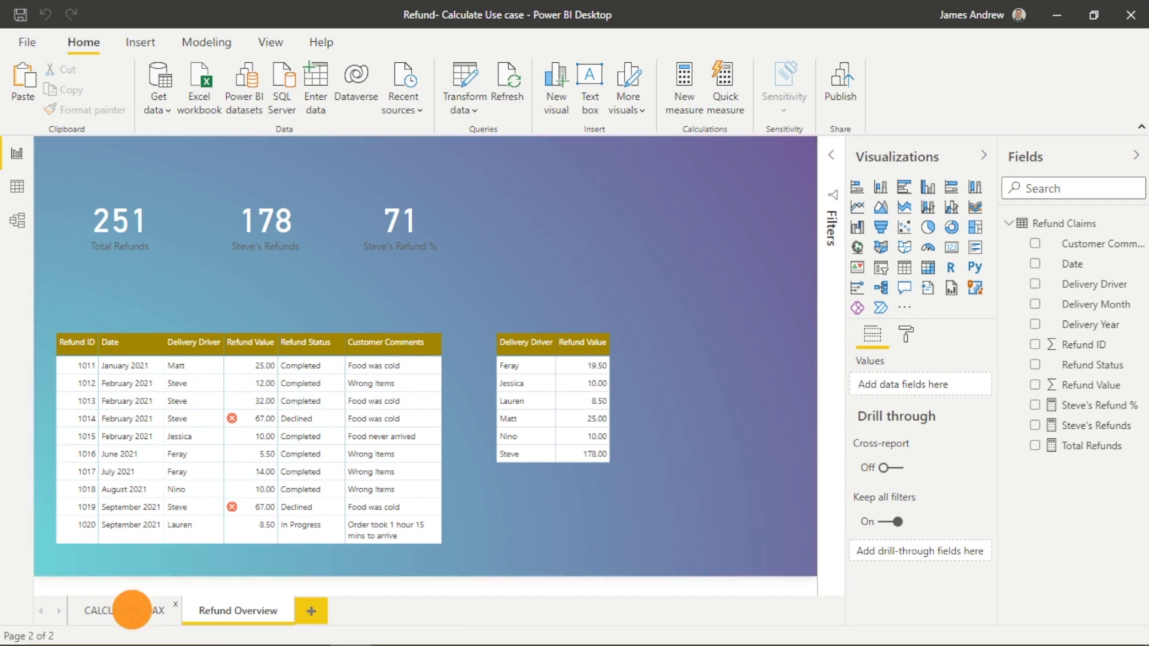